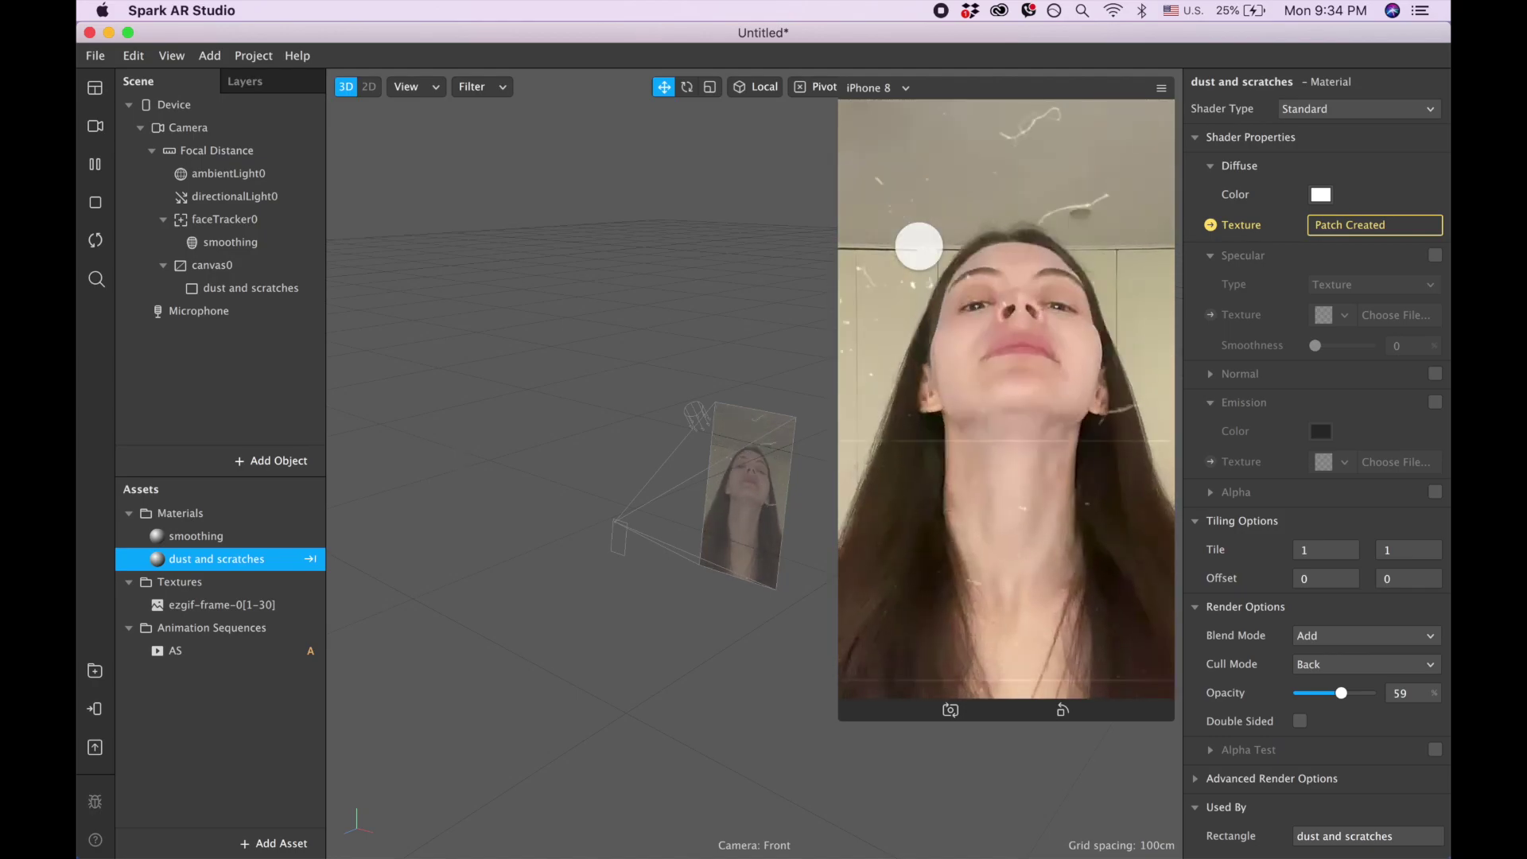
Step: Minimise the Spark AR Studio project window to reveal the desktop
{"action": "mouse_move", "coordinate": [78, 54]}
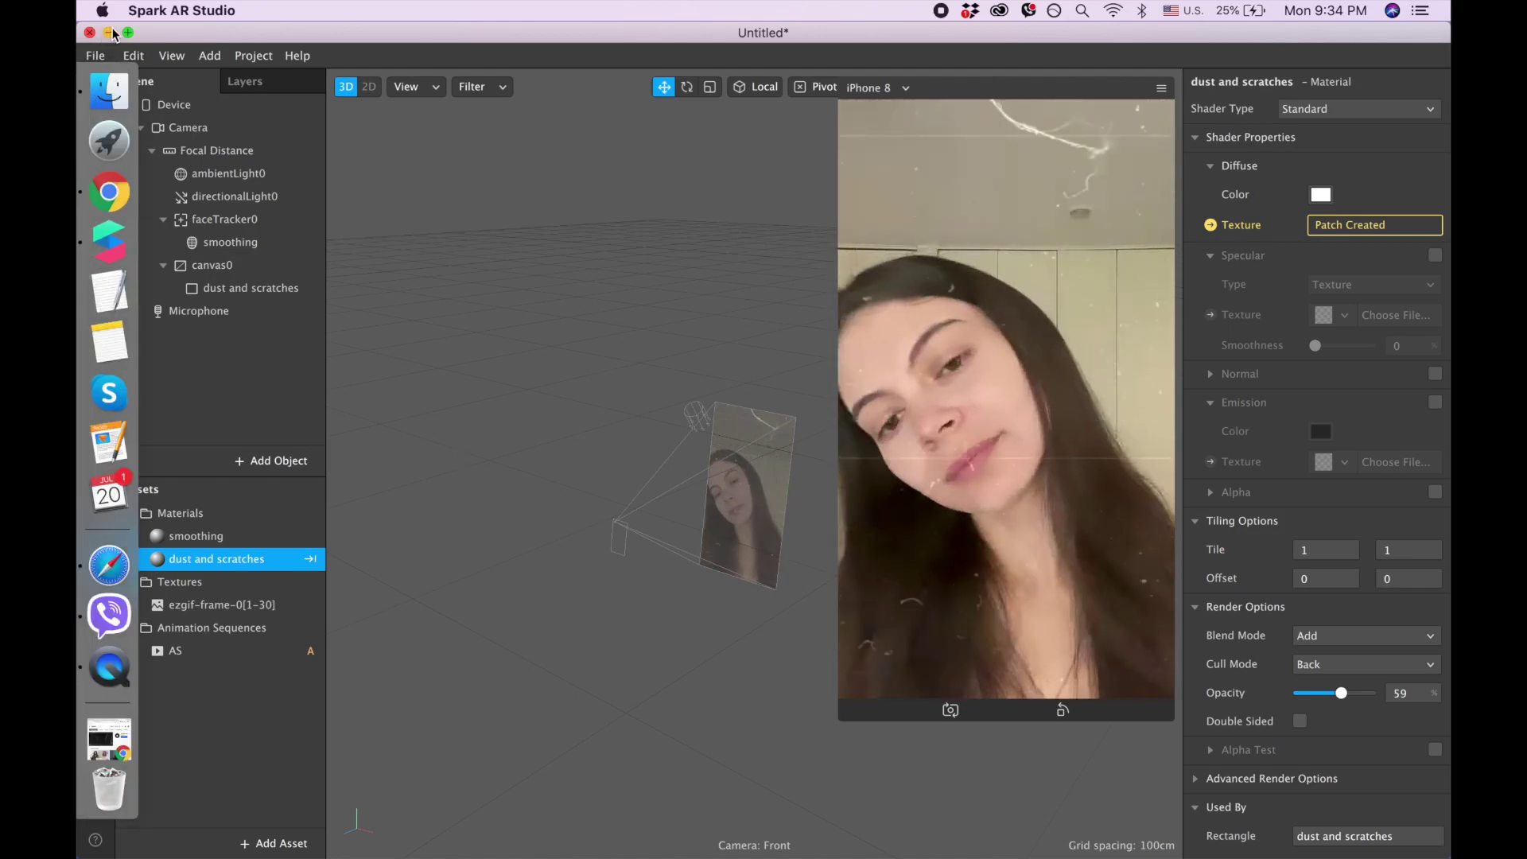
{"action": "left_click", "coordinate": [109, 33]}
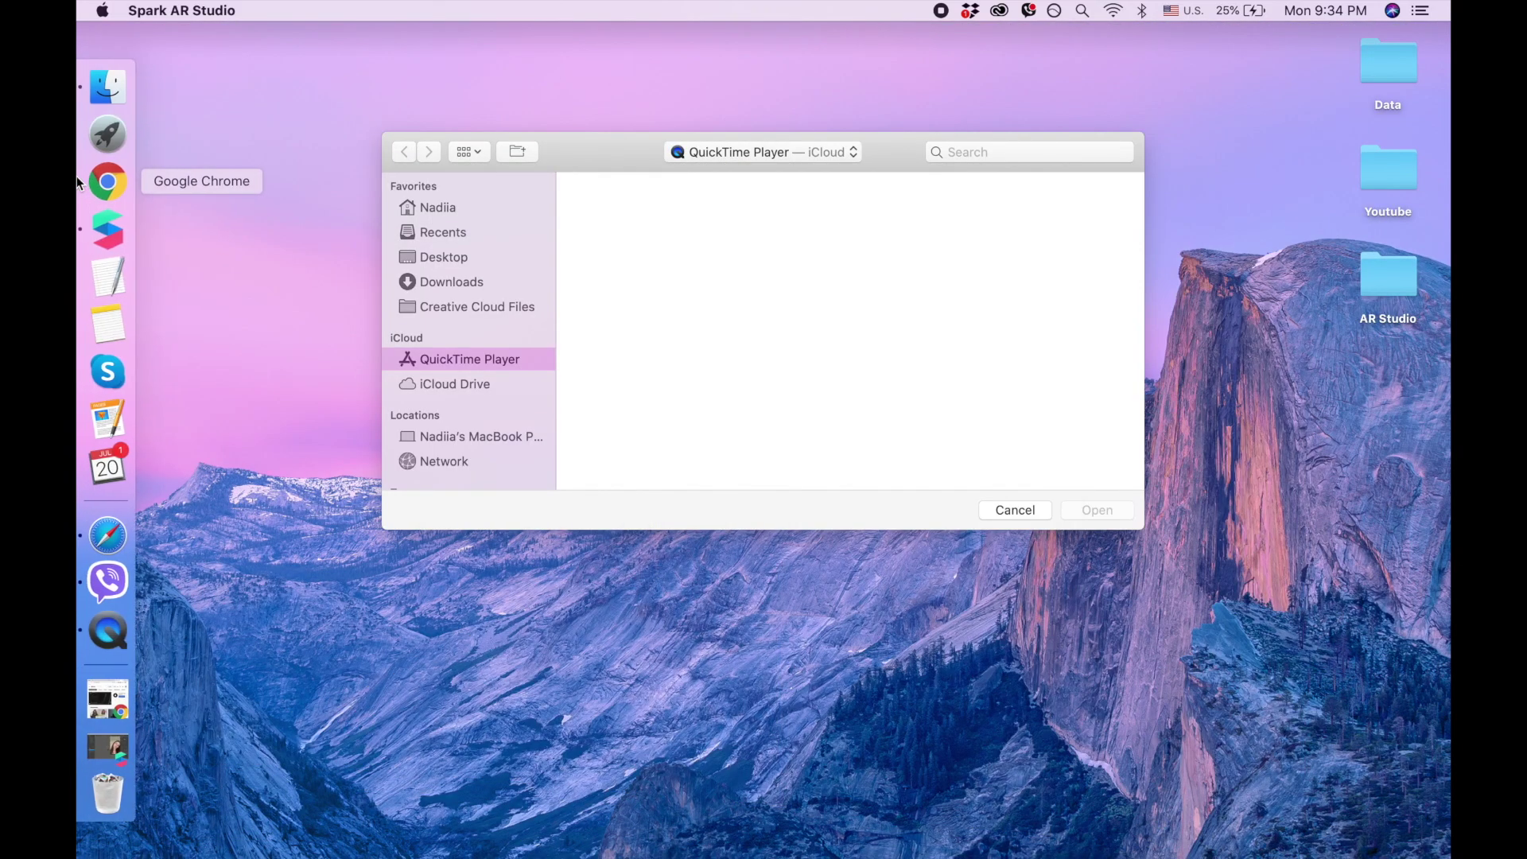
Step: Bring Chrome up full screen and search YouTube for 'old camera effect'
{"action": "left_click", "coordinate": [101, 189]}
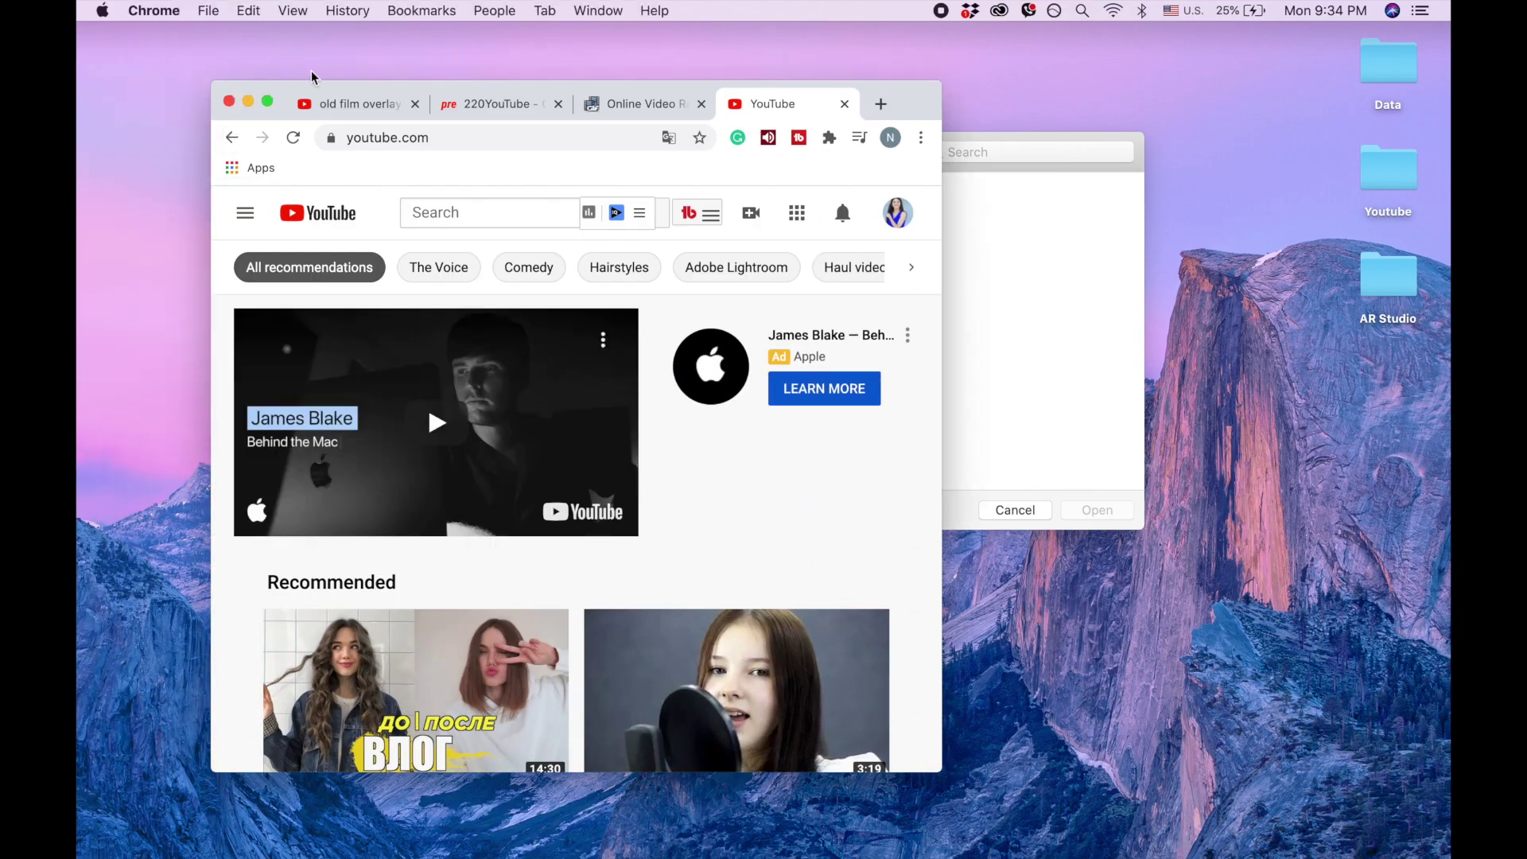
{"action": "left_click", "coordinate": [268, 101]}
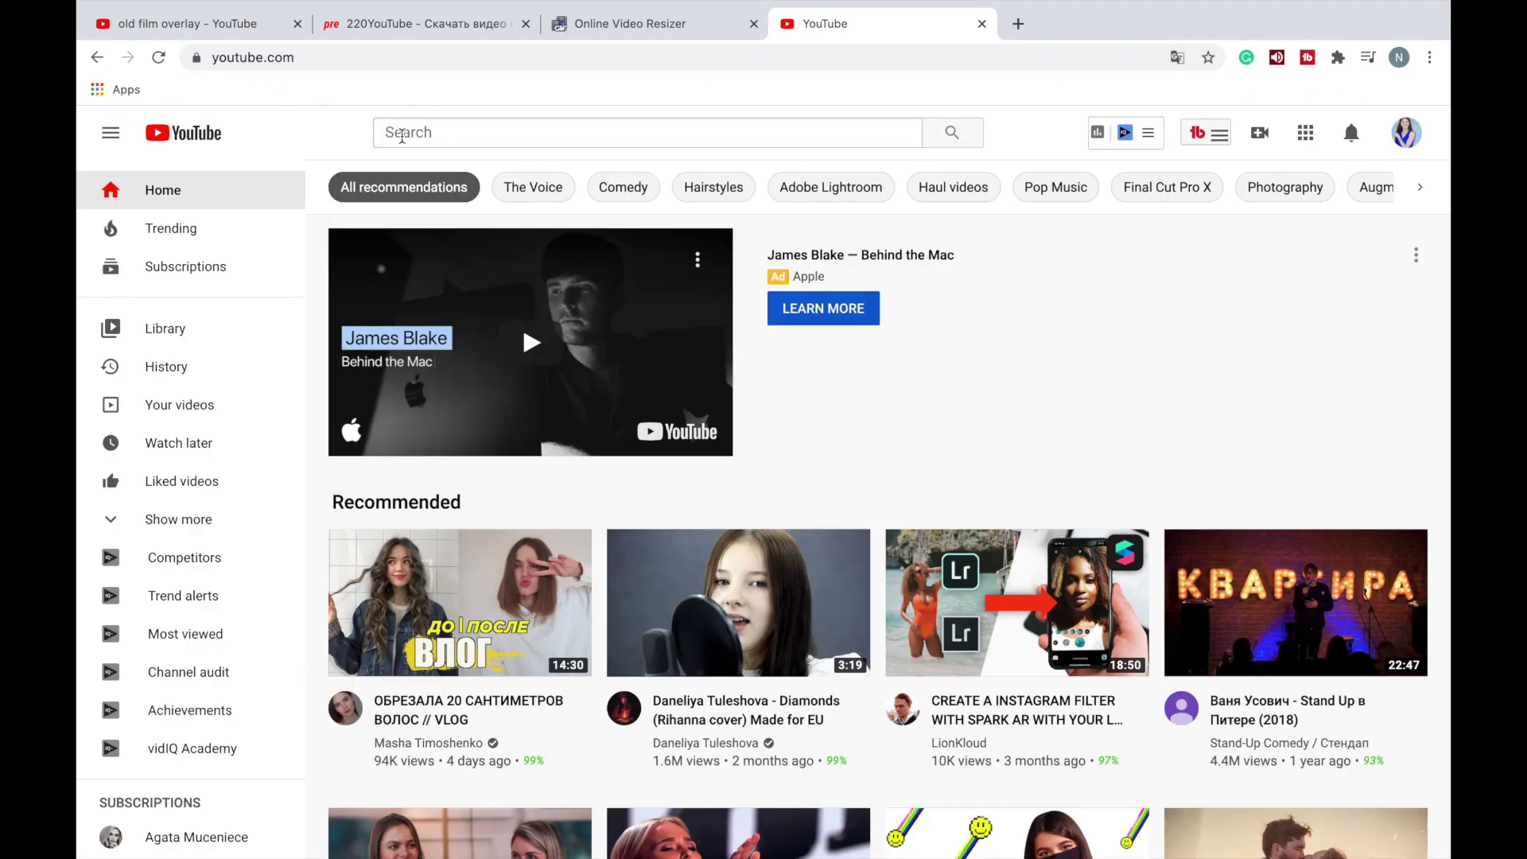
{"action": "left_click", "coordinate": [403, 135]}
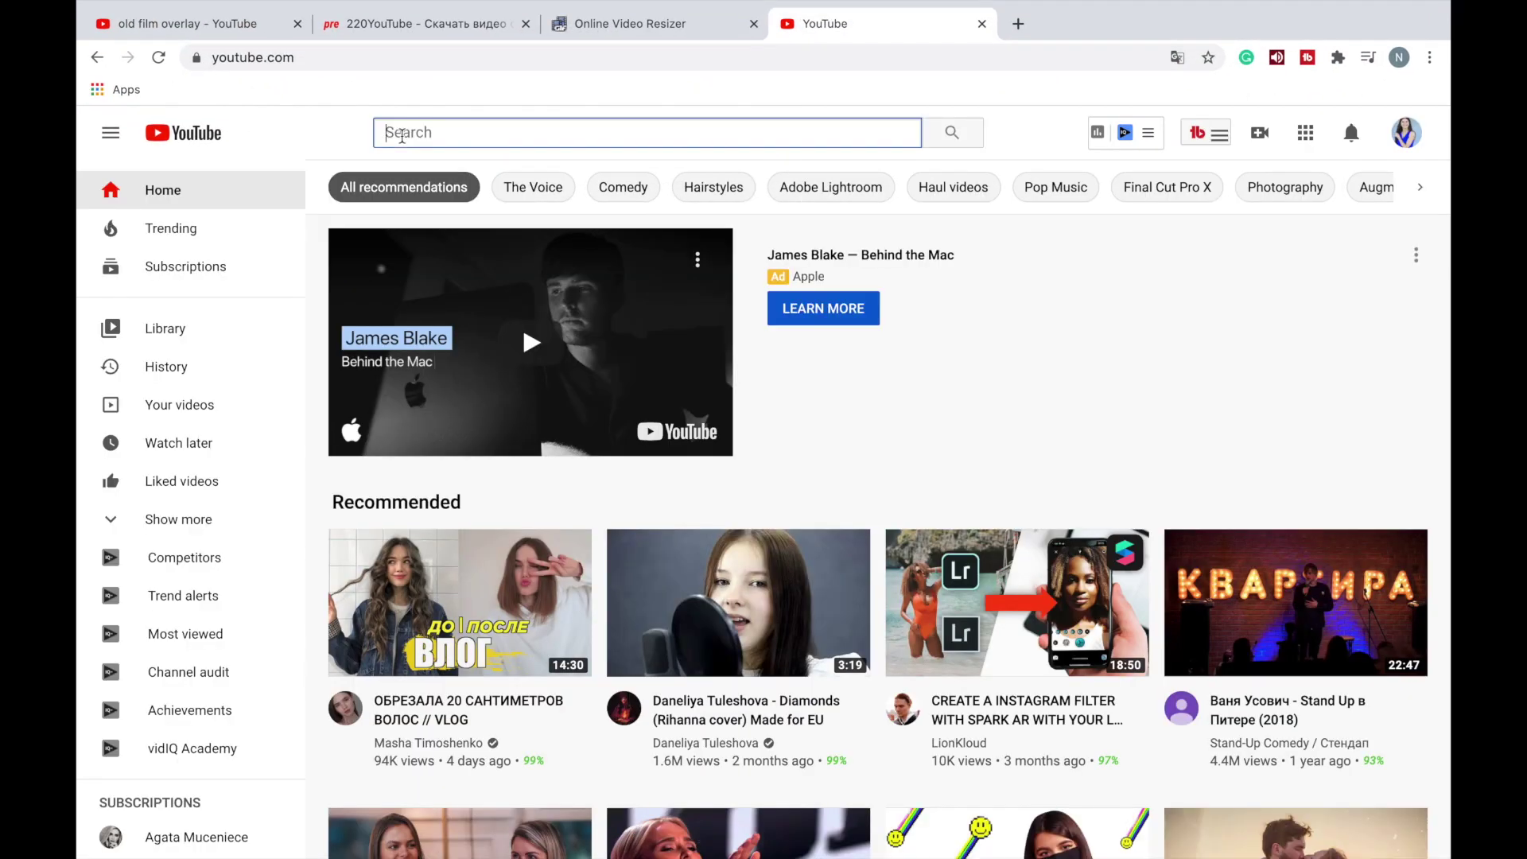
{"action": "type", "text": "old "}
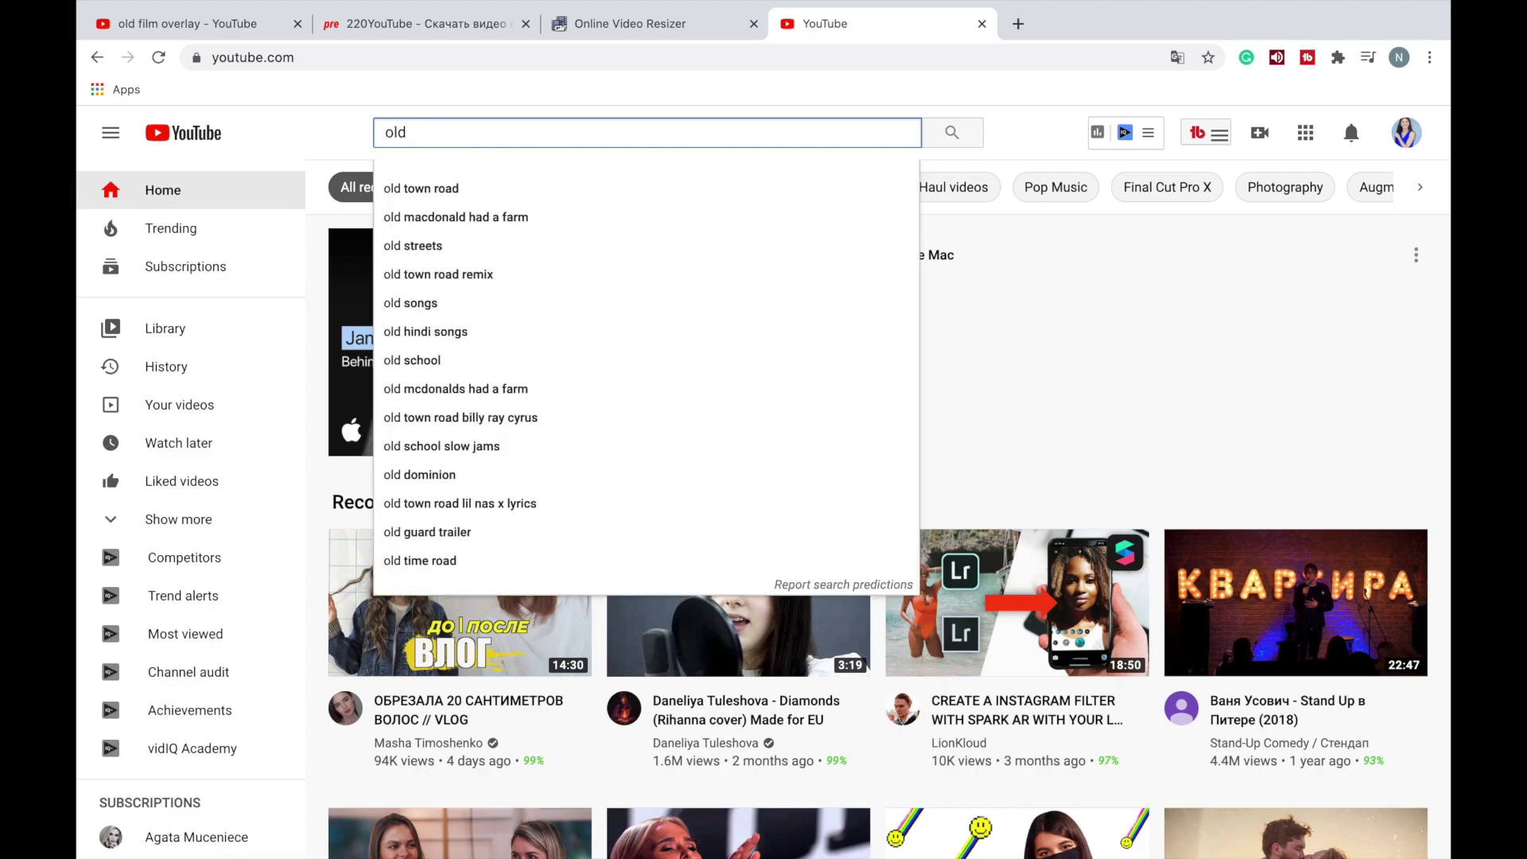
{"action": "type", "text": "camera ef"}
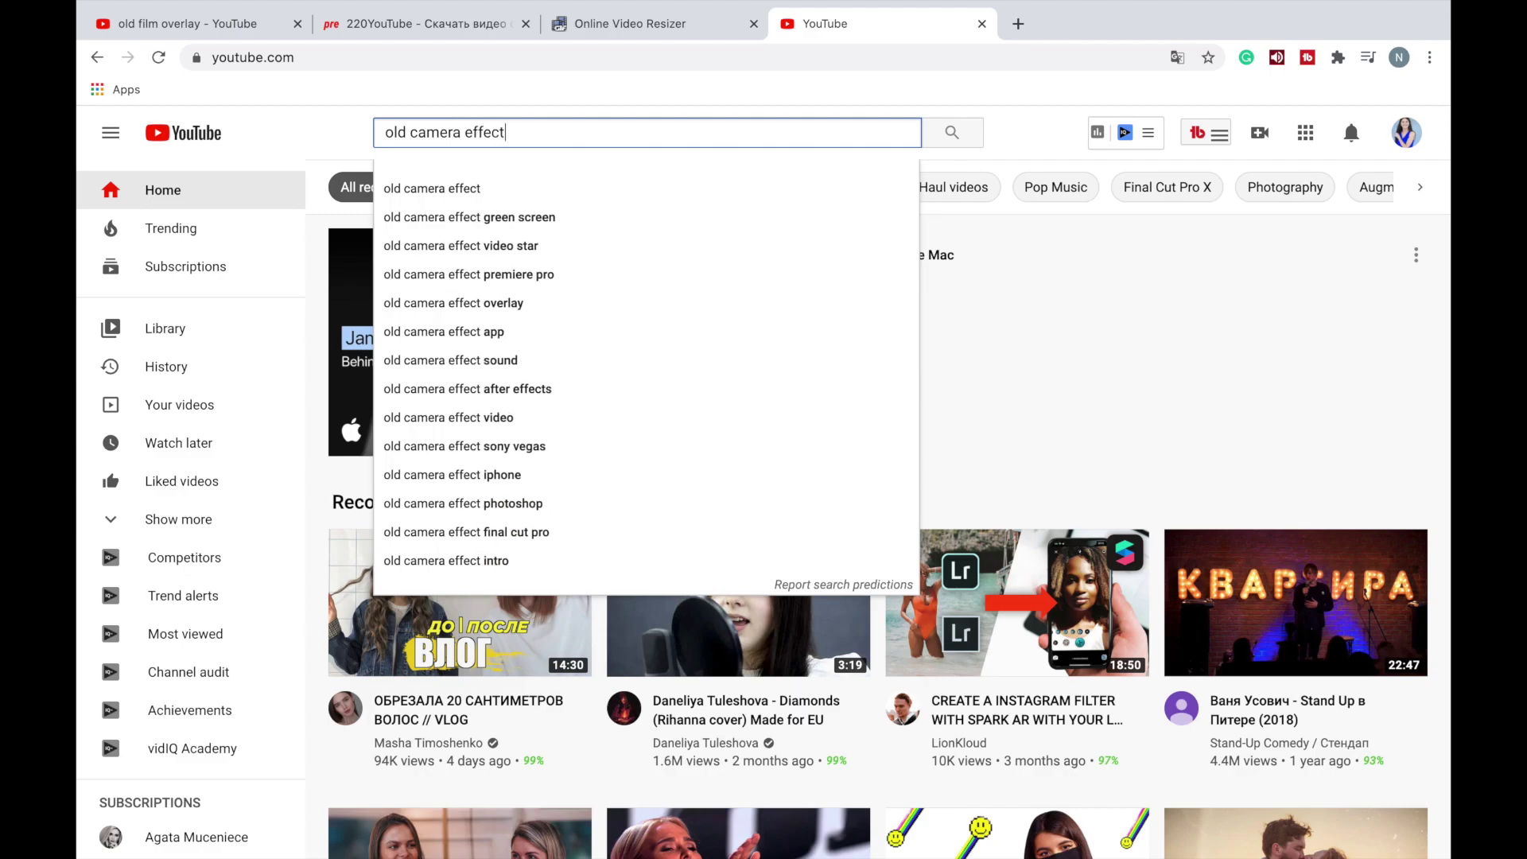
{"action": "type", "text": "fect"}
{"action": "key", "text": "Return"}
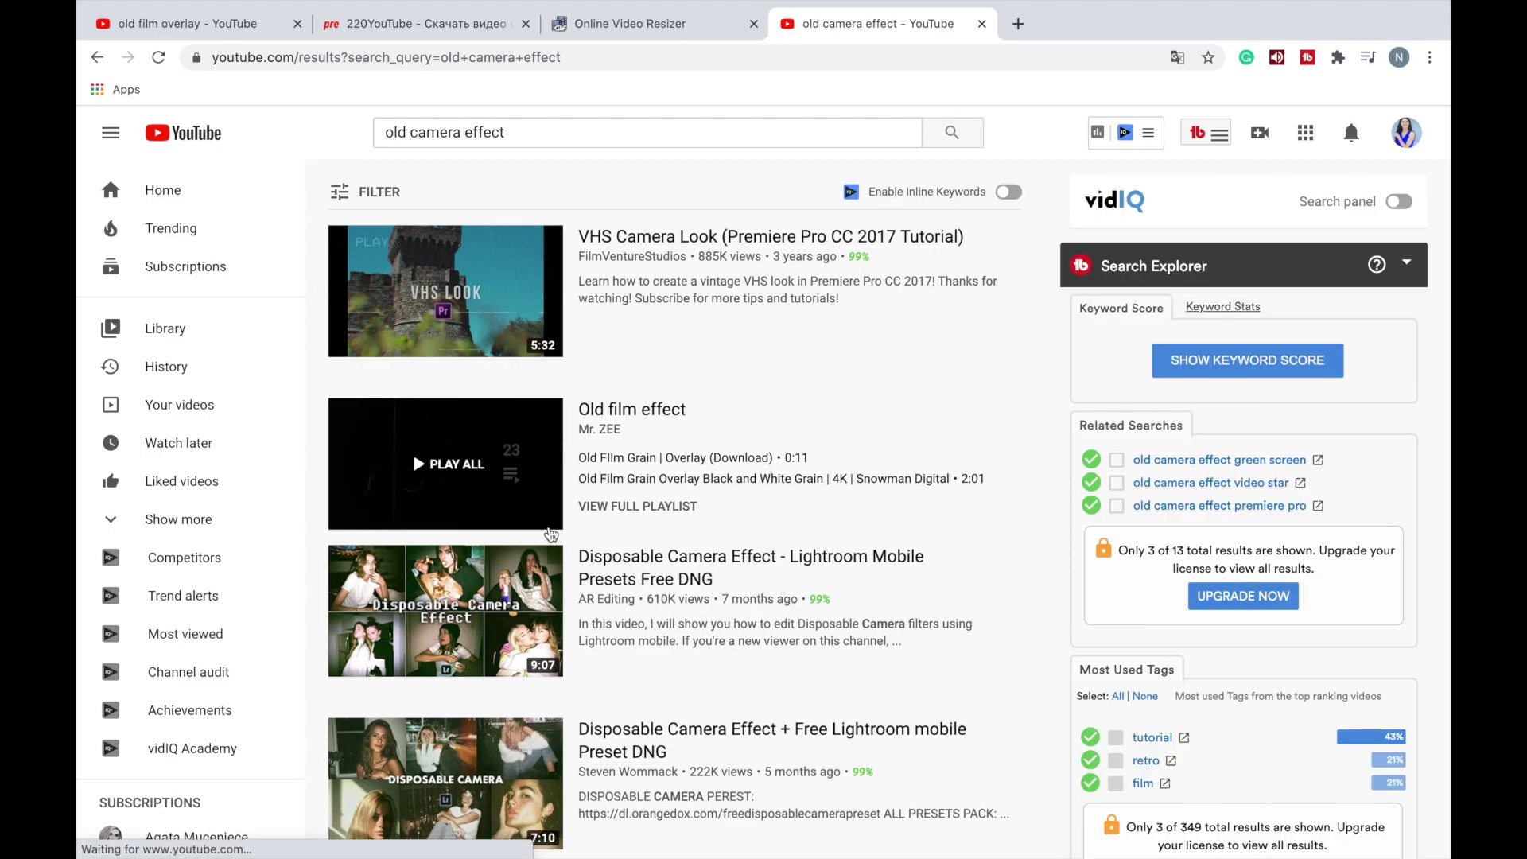
{"action": "scroll", "coordinate": [551, 535], "scroll_direction": "down", "scroll_amount": 2}
{"action": "scroll", "coordinate": [551, 534], "scroll_direction": "down", "scroll_amount": 7}
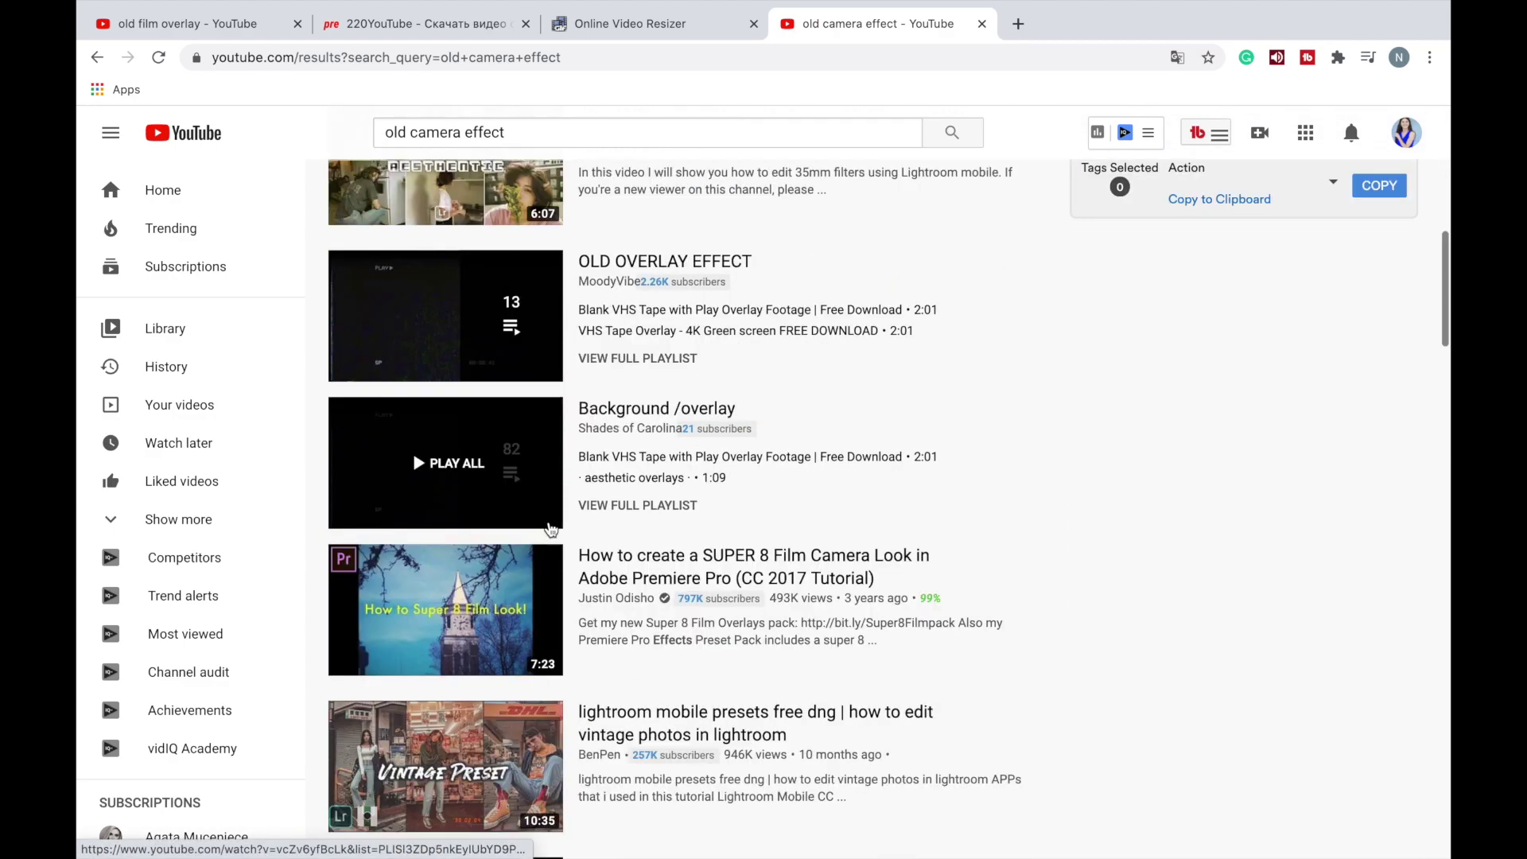
{"action": "scroll", "coordinate": [430, 507], "scroll_direction": "up", "scroll_amount": 5}
{"action": "scroll", "coordinate": [430, 507], "scroll_direction": "up", "scroll_amount": 4}
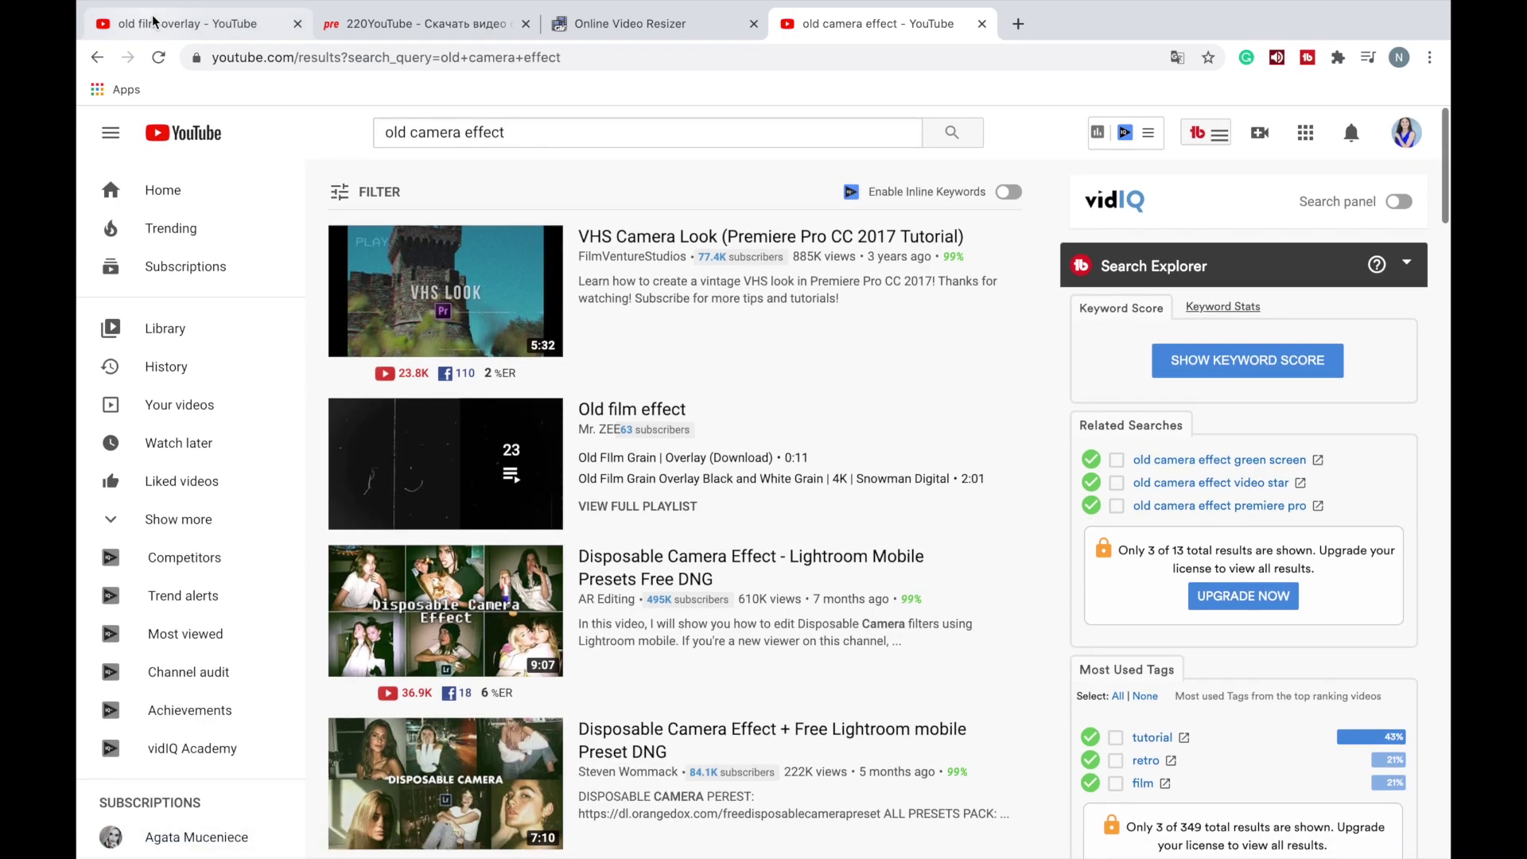
Step: Preview the old film overlay video, pause it at 0:14, and select its full web address
{"action": "left_click", "coordinate": [156, 22]}
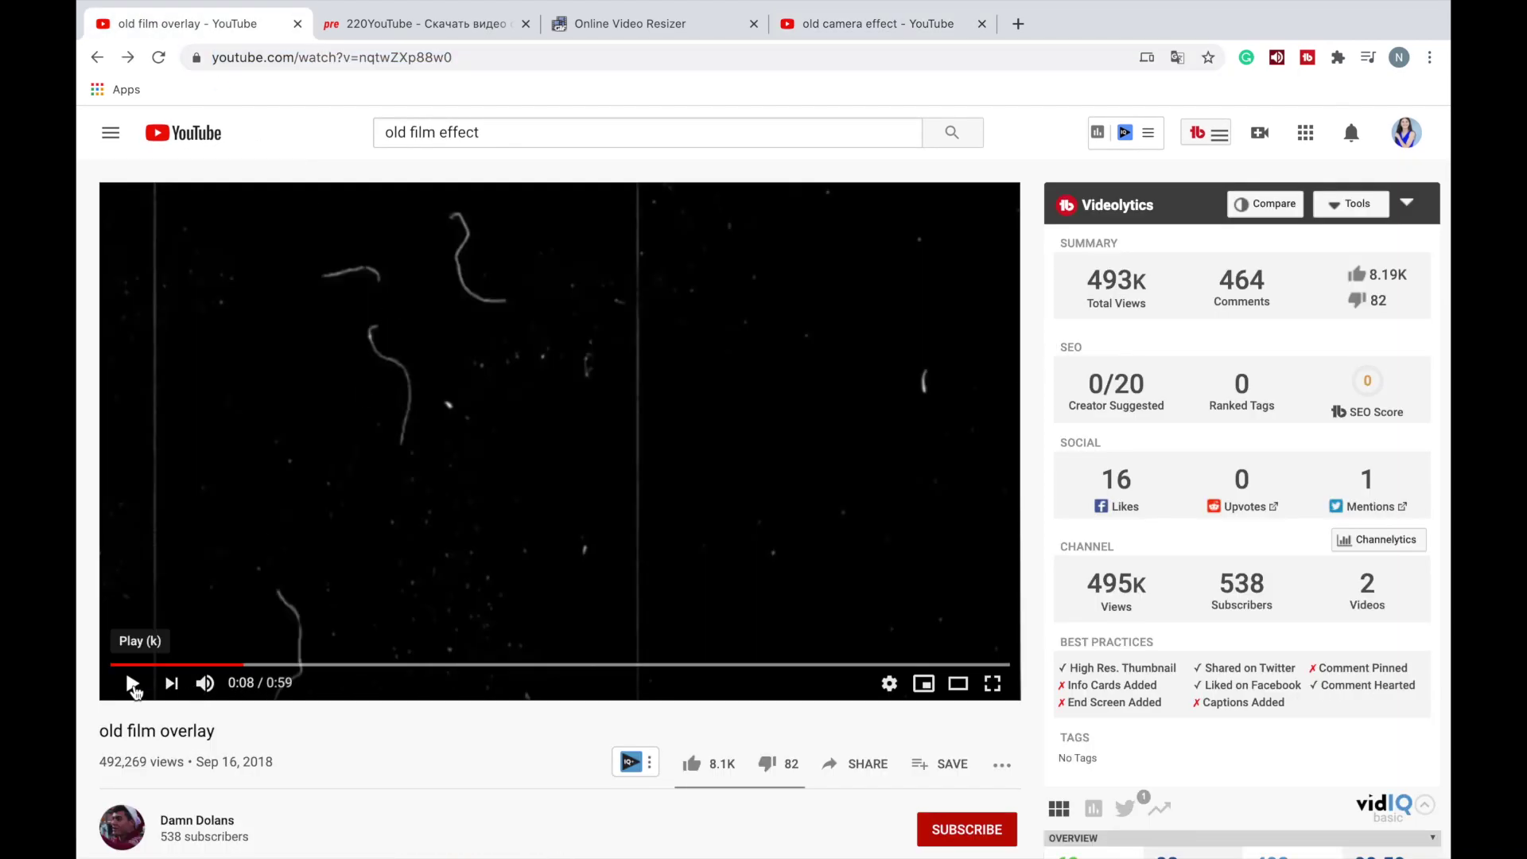
{"action": "left_click", "coordinate": [131, 684]}
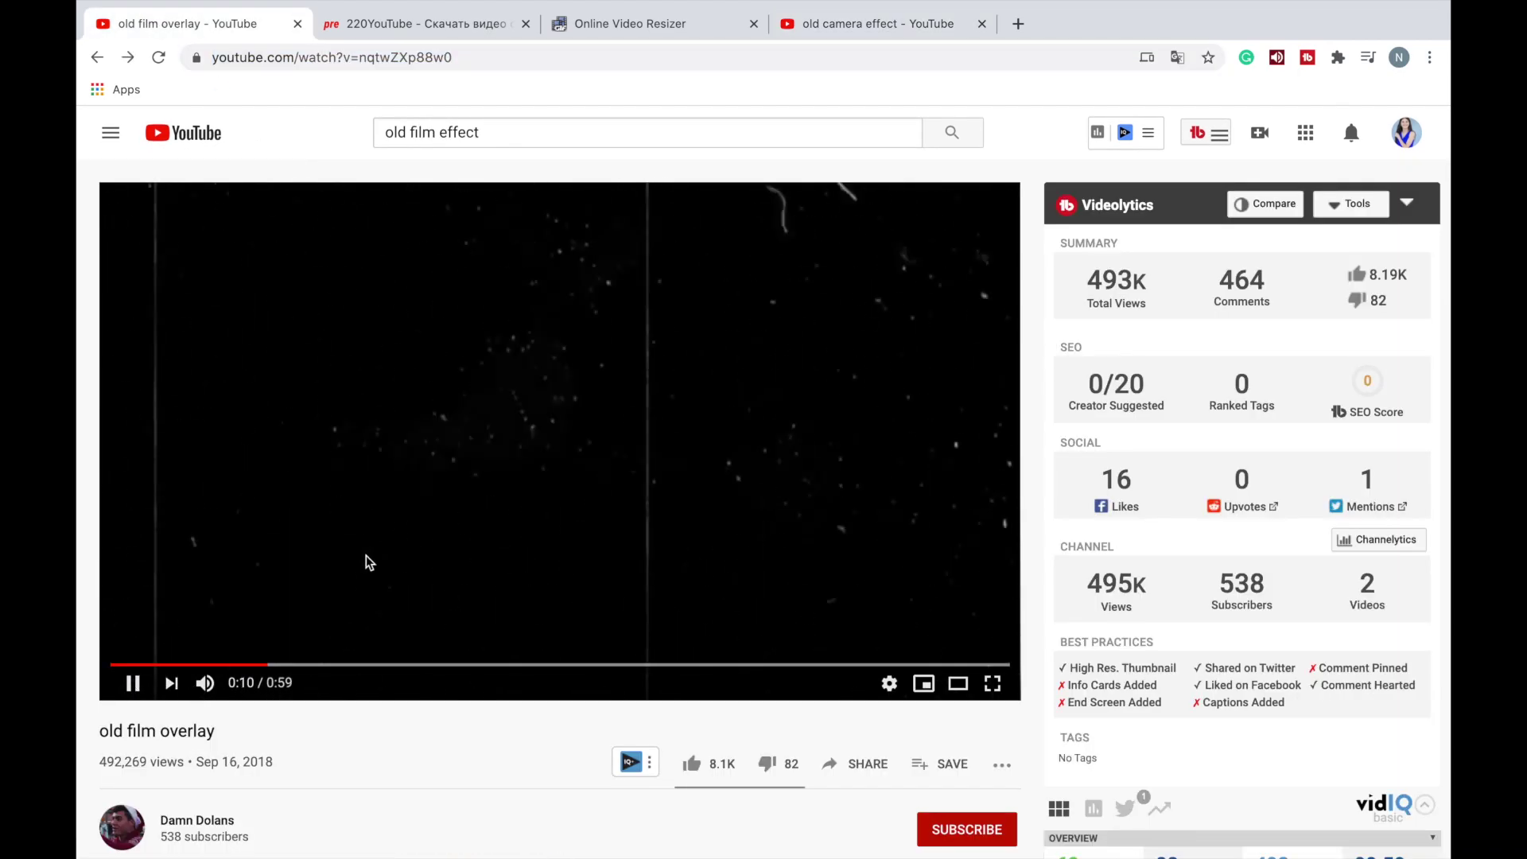
{"action": "right_click", "coordinate": [136, 680]}
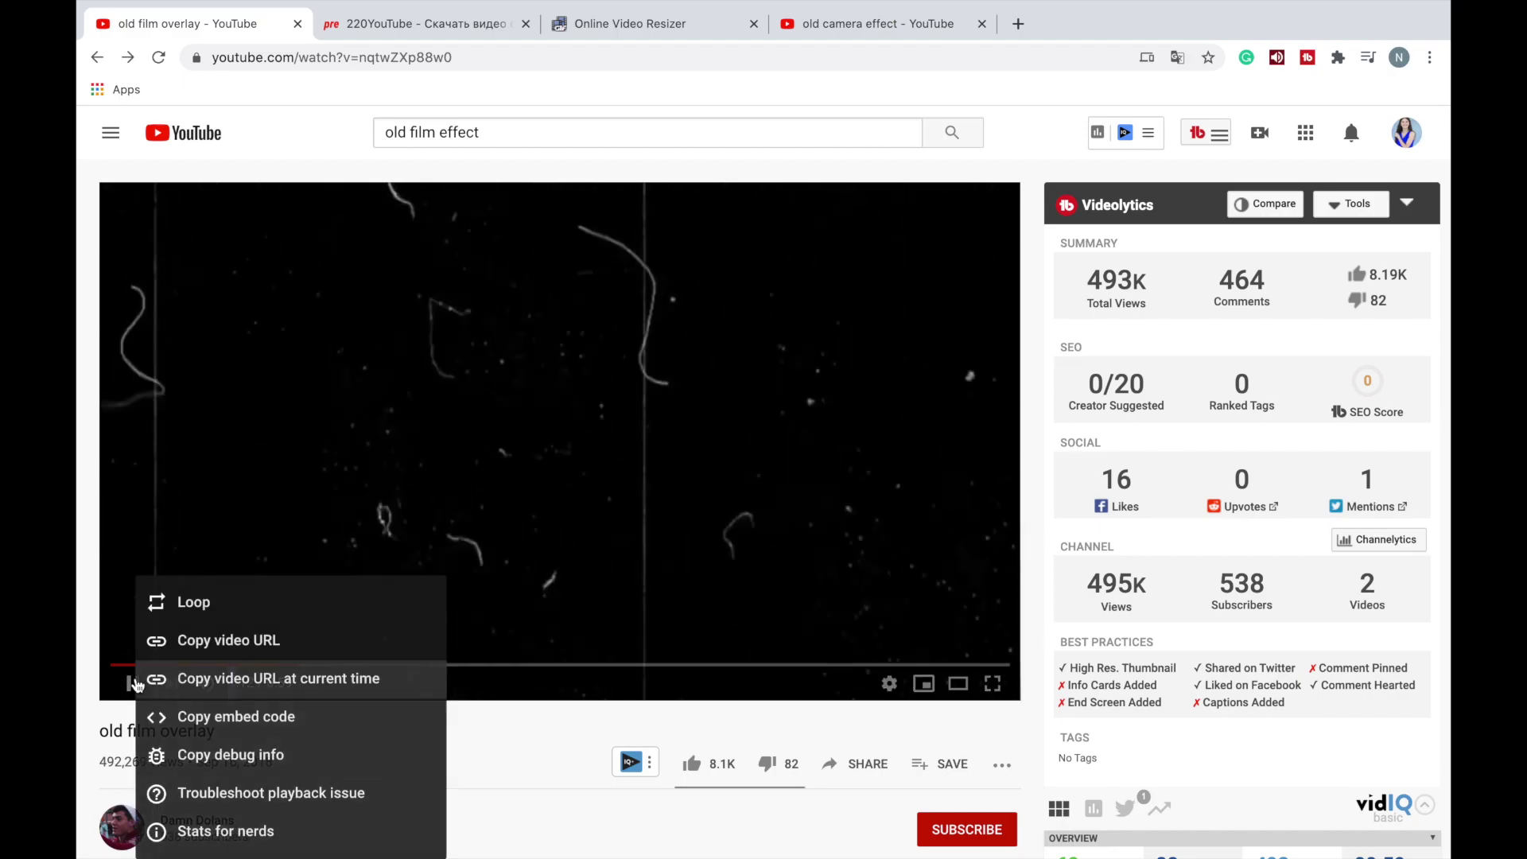
{"action": "left_click", "coordinate": [416, 255]}
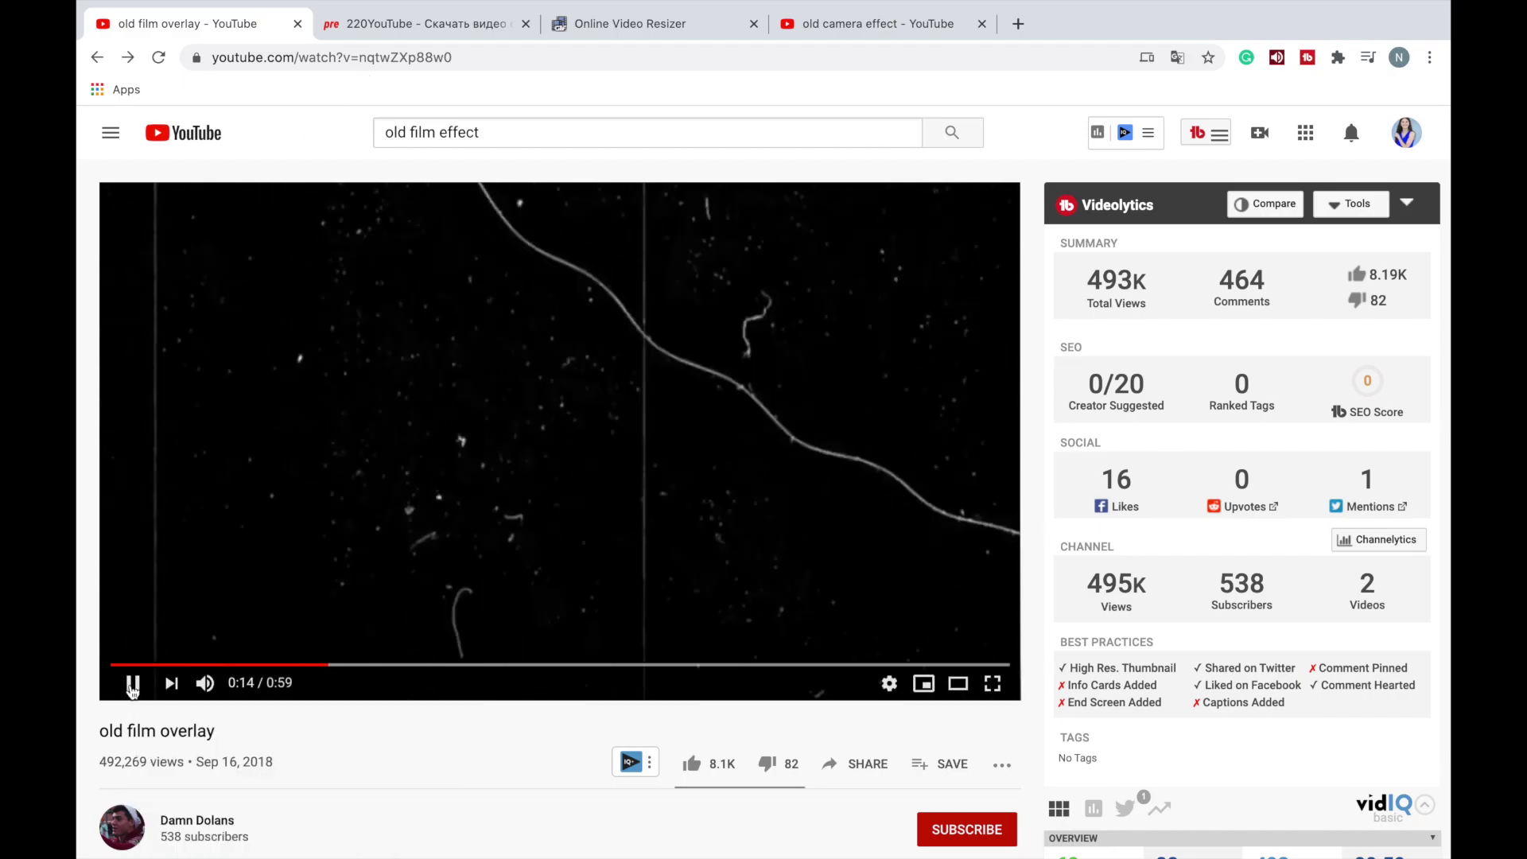
{"action": "left_click", "coordinate": [131, 683]}
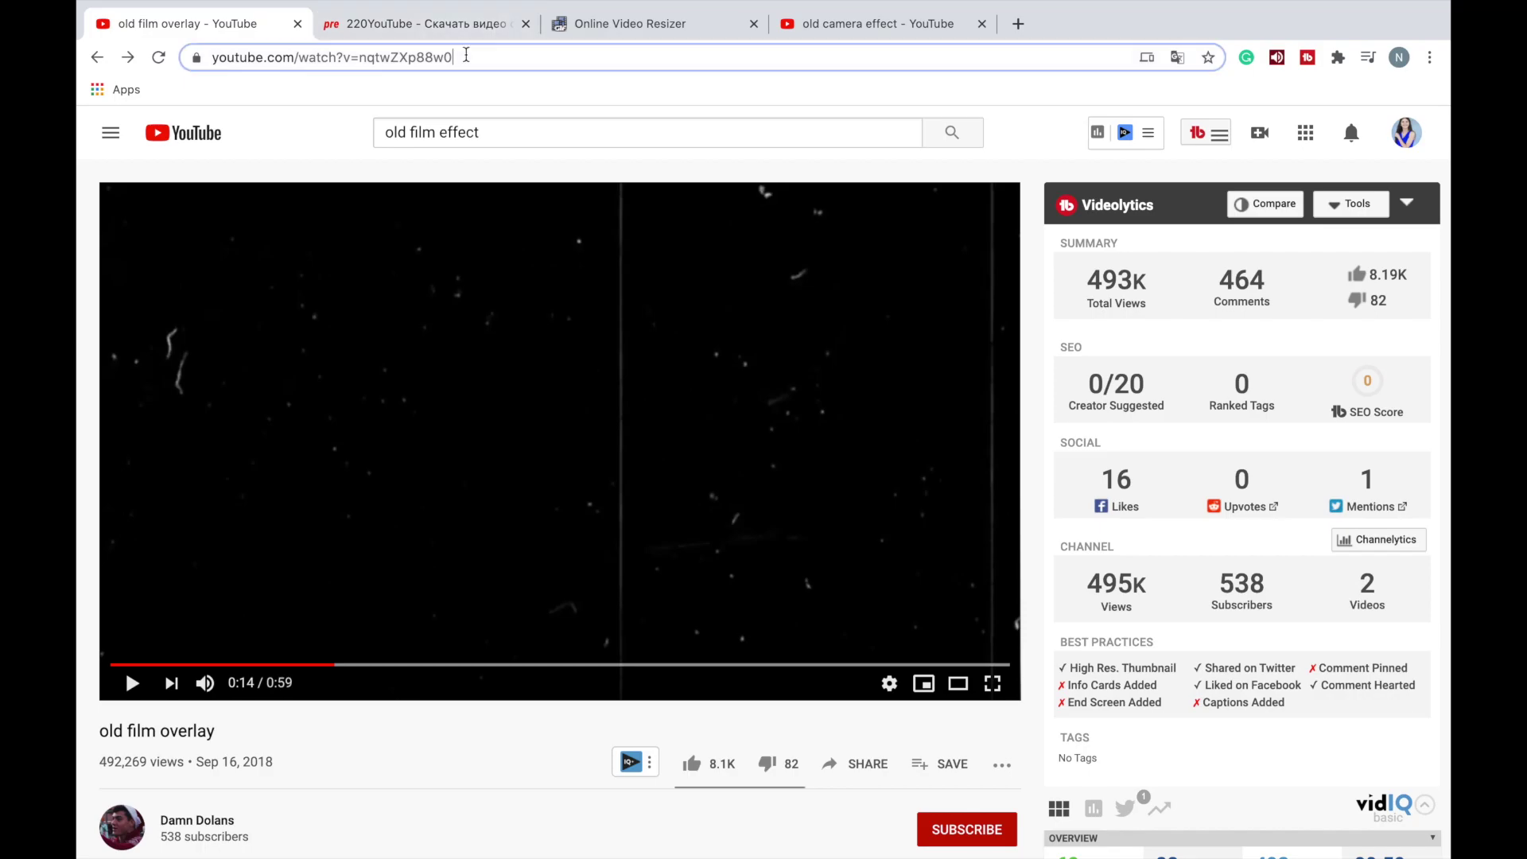
{"action": "double_click", "coordinate": [466, 57]}
{"action": "triple_click", "coordinate": [566, 54]}
{"action": "key", "text": "super+c"}
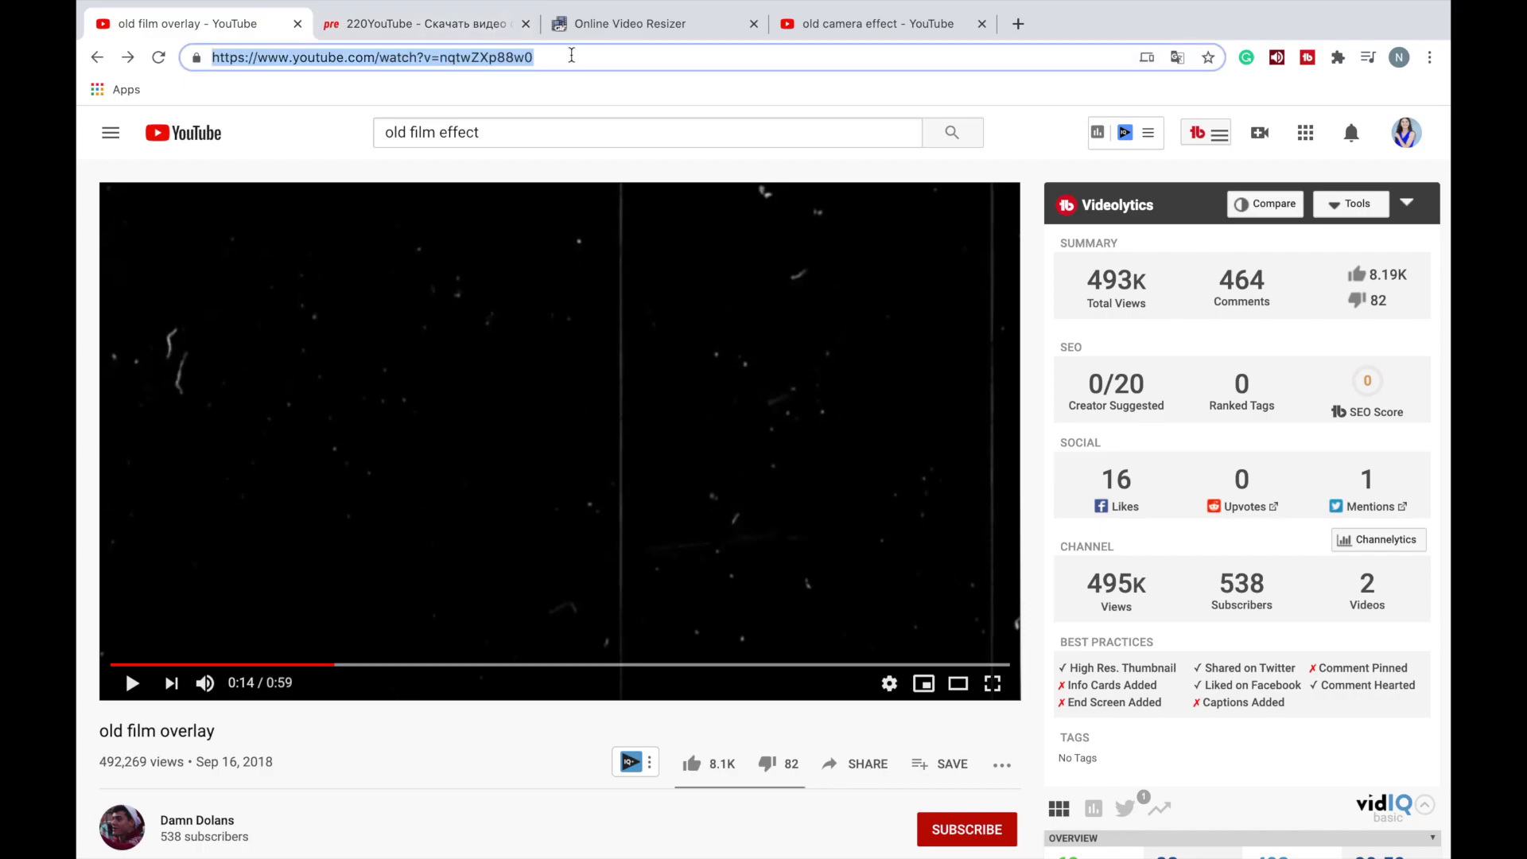
Step: Paste the old film overlay link into preSaver and fetch its HD 720 mp4 download
{"action": "left_click", "coordinate": [443, 32]}
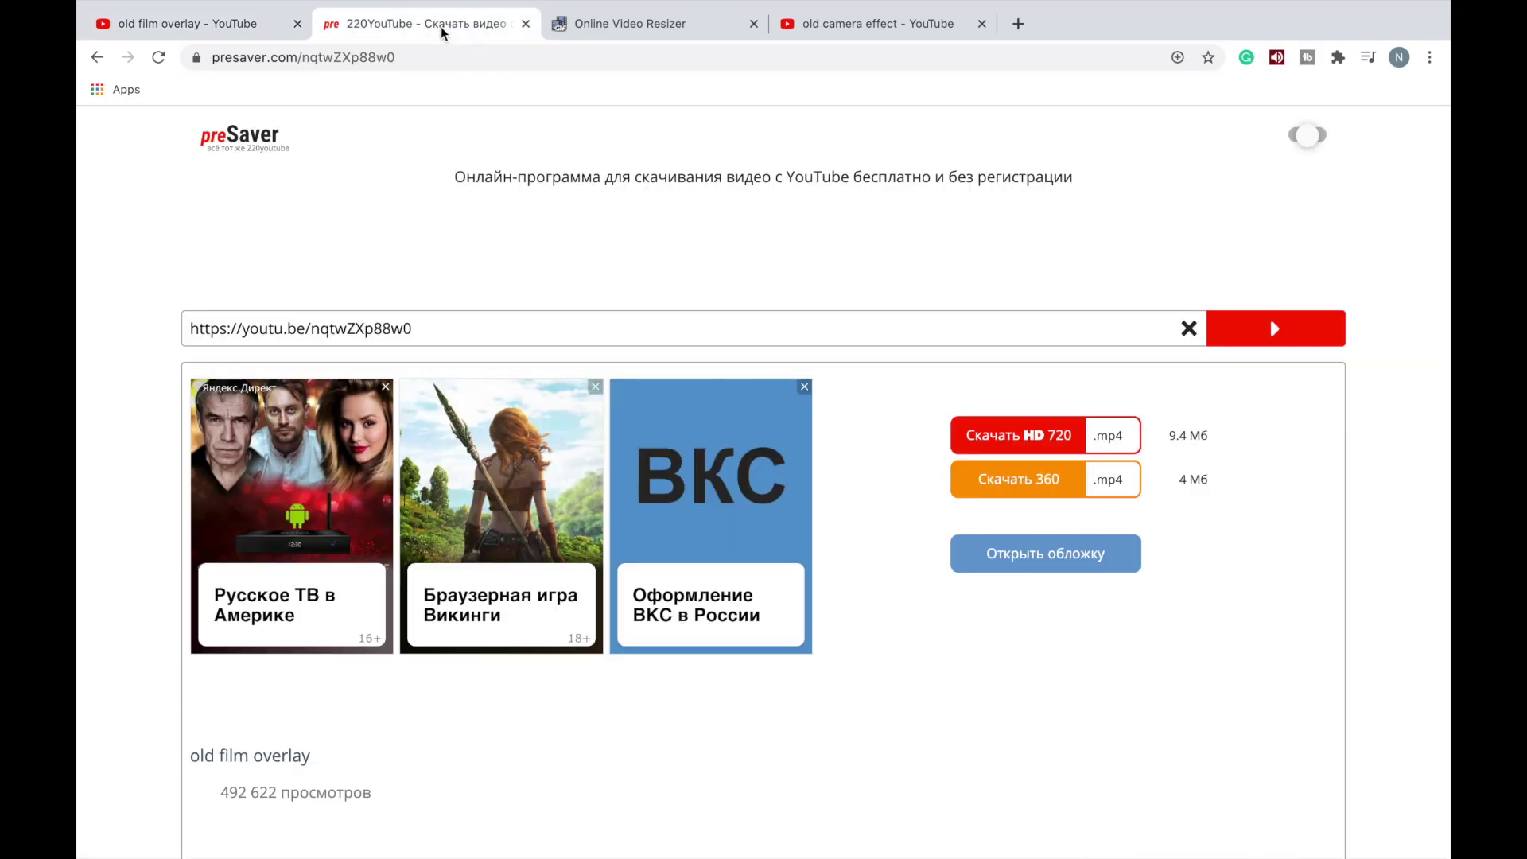
{"action": "left_click", "coordinate": [1197, 338]}
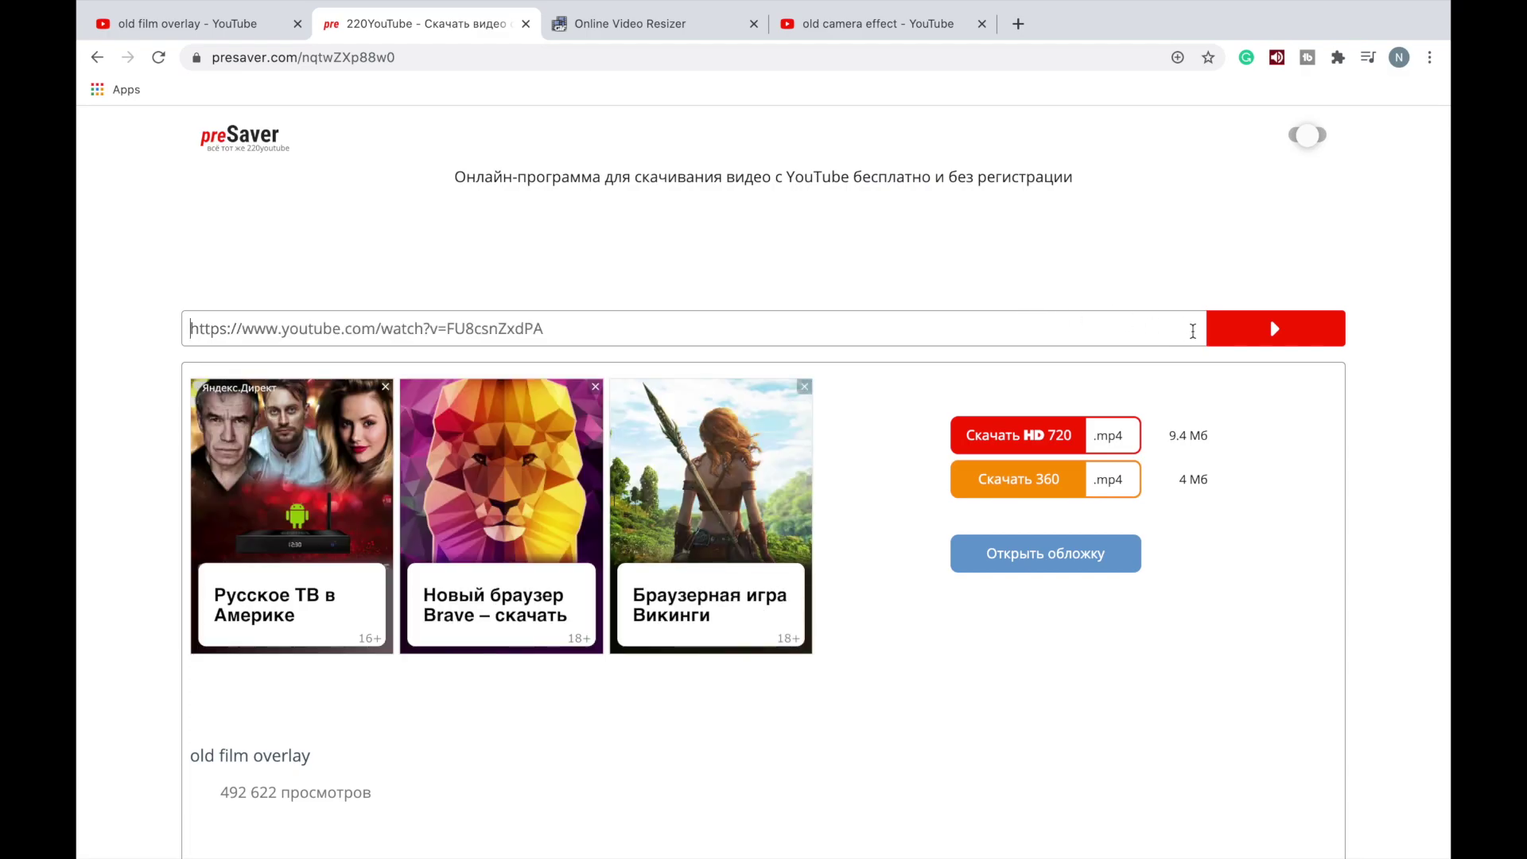
{"action": "key", "text": "super+v"}
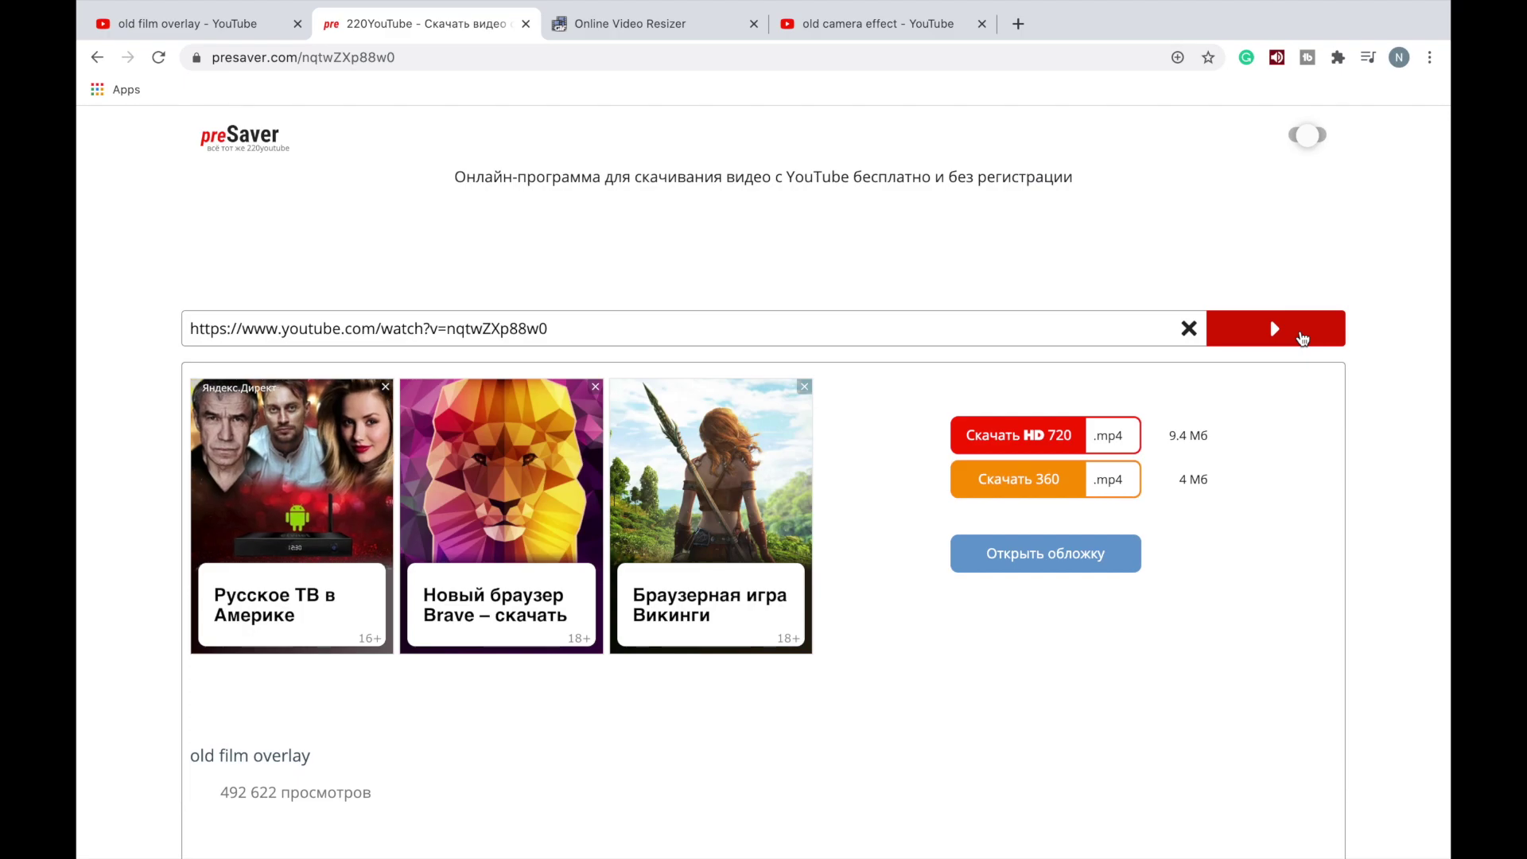
{"action": "left_click", "coordinate": [1314, 321]}
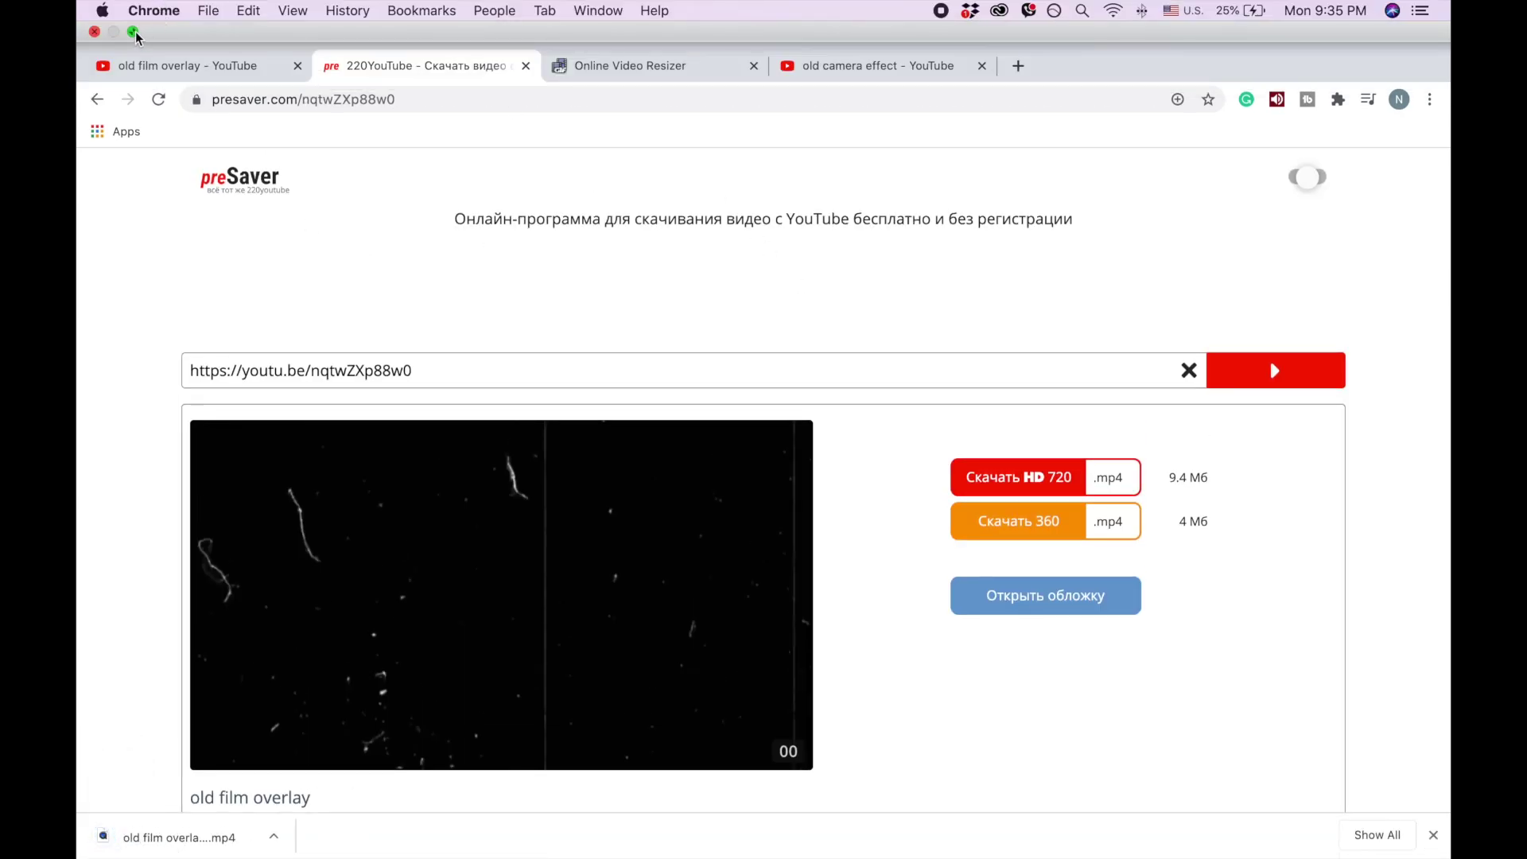
Step: Reveal old film overlay (720p).mp4 in Finder's Downloads and bring up ezgif's video resizer
{"action": "left_click", "coordinate": [133, 32]}
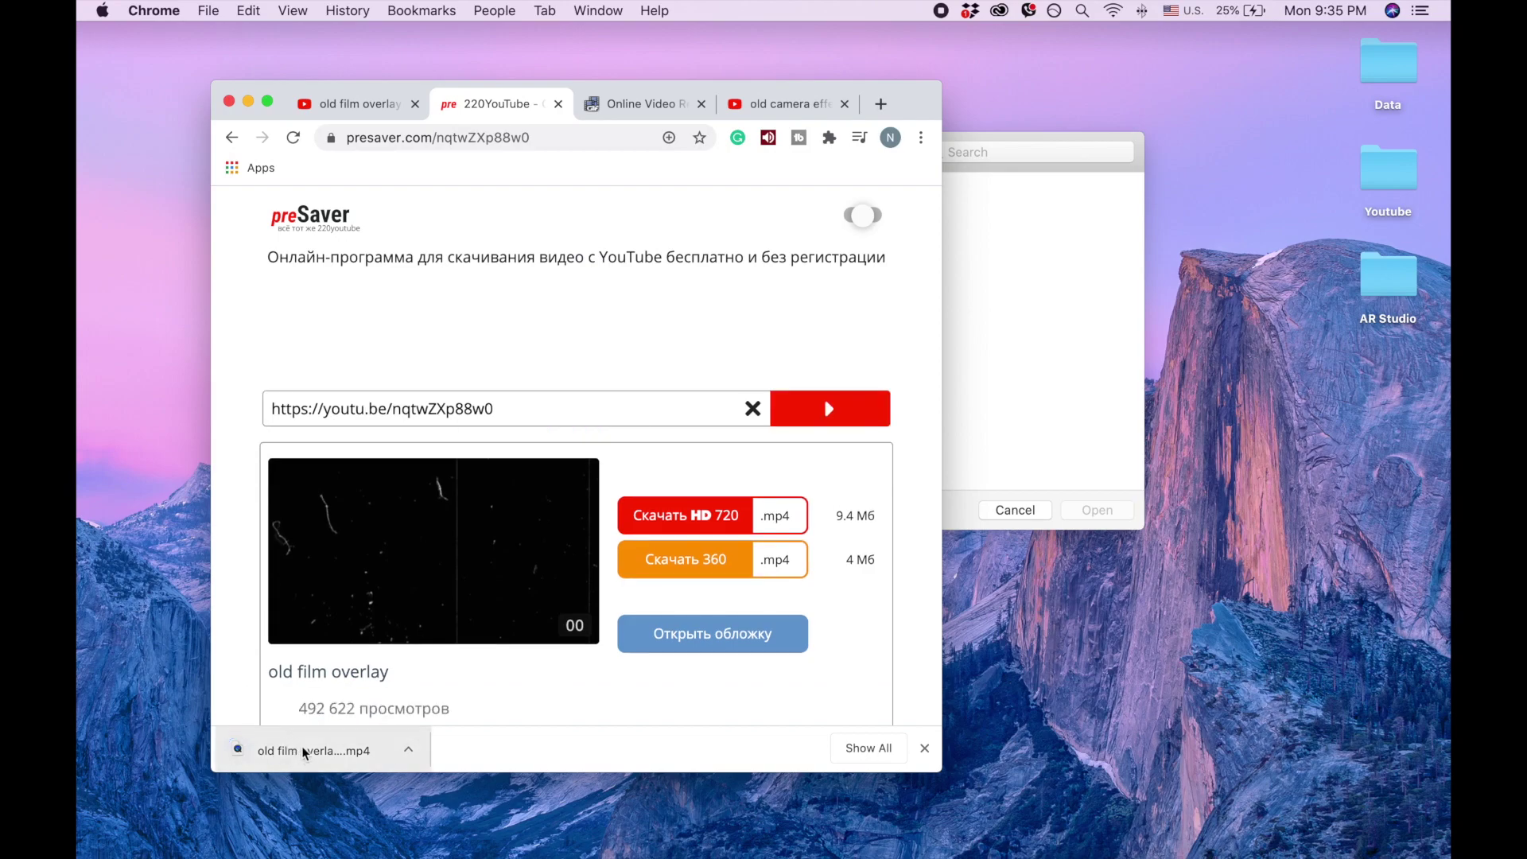
{"action": "left_click", "coordinate": [870, 750]}
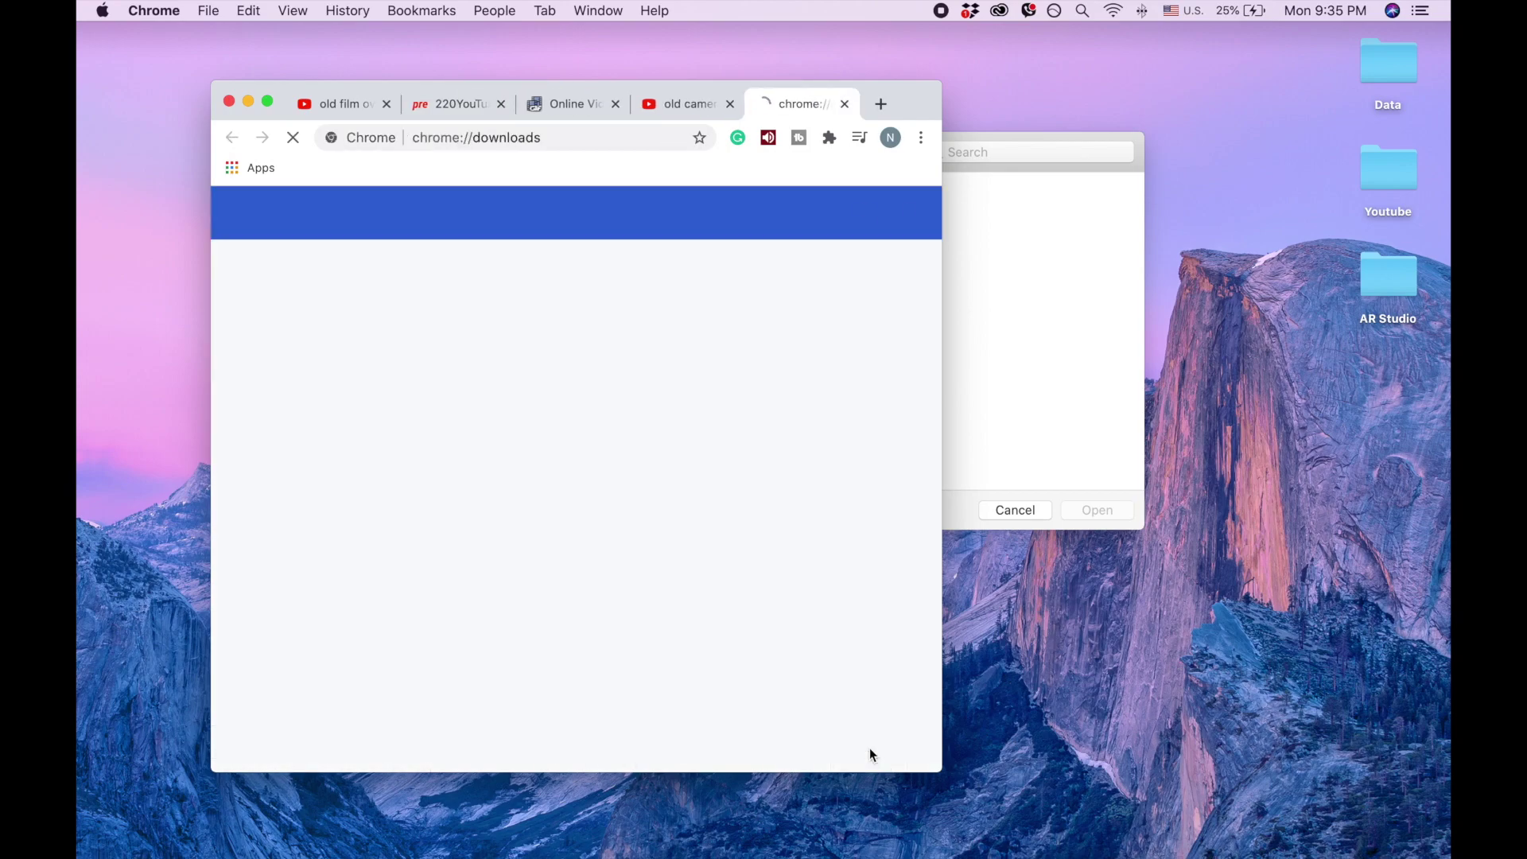
{"action": "left_click", "coordinate": [414, 394]}
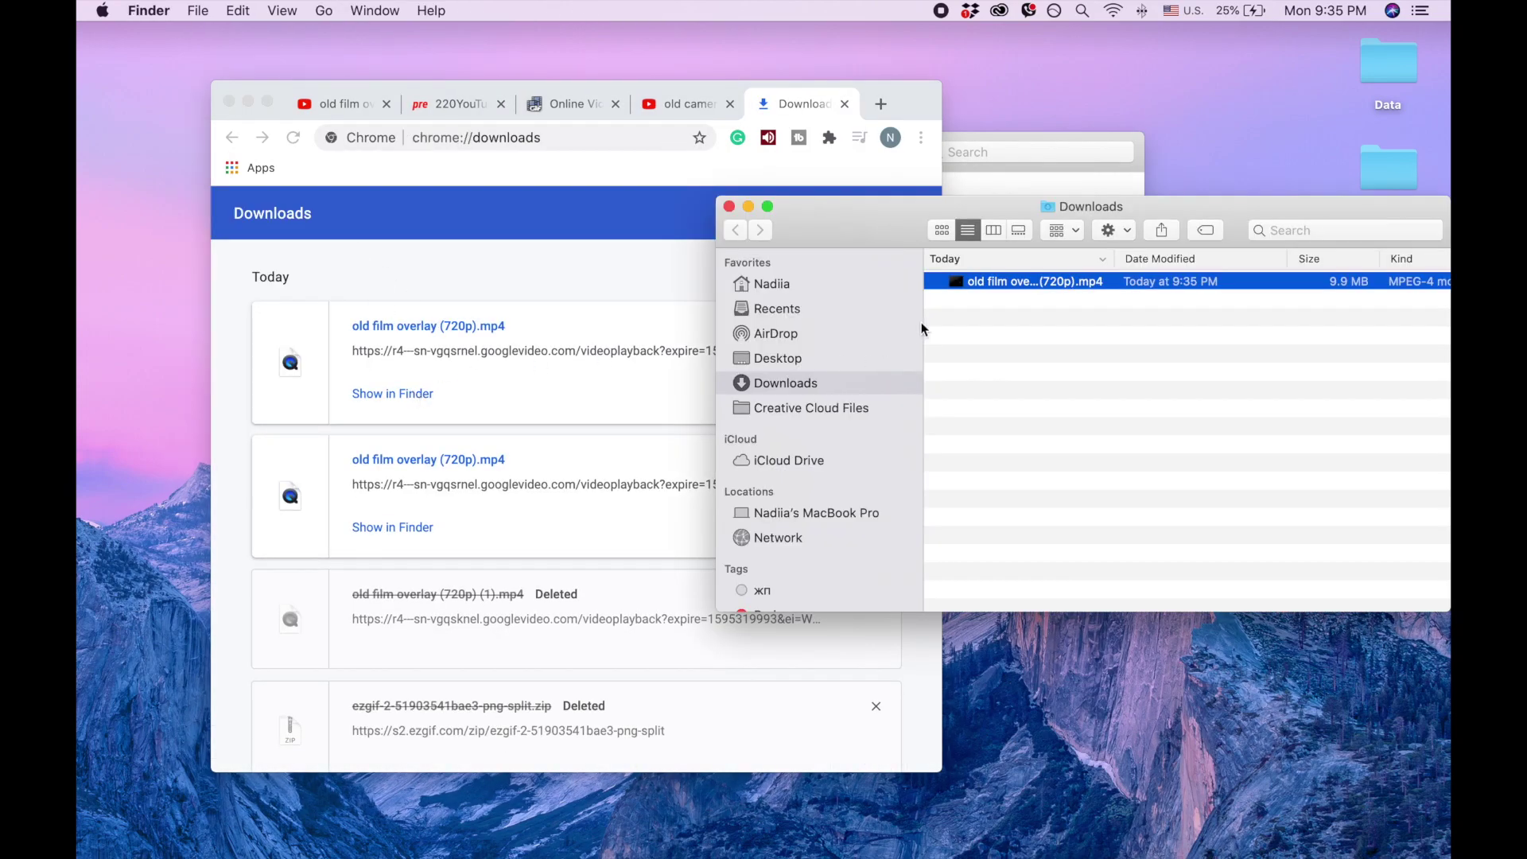
{"action": "left_click", "coordinate": [560, 109]}
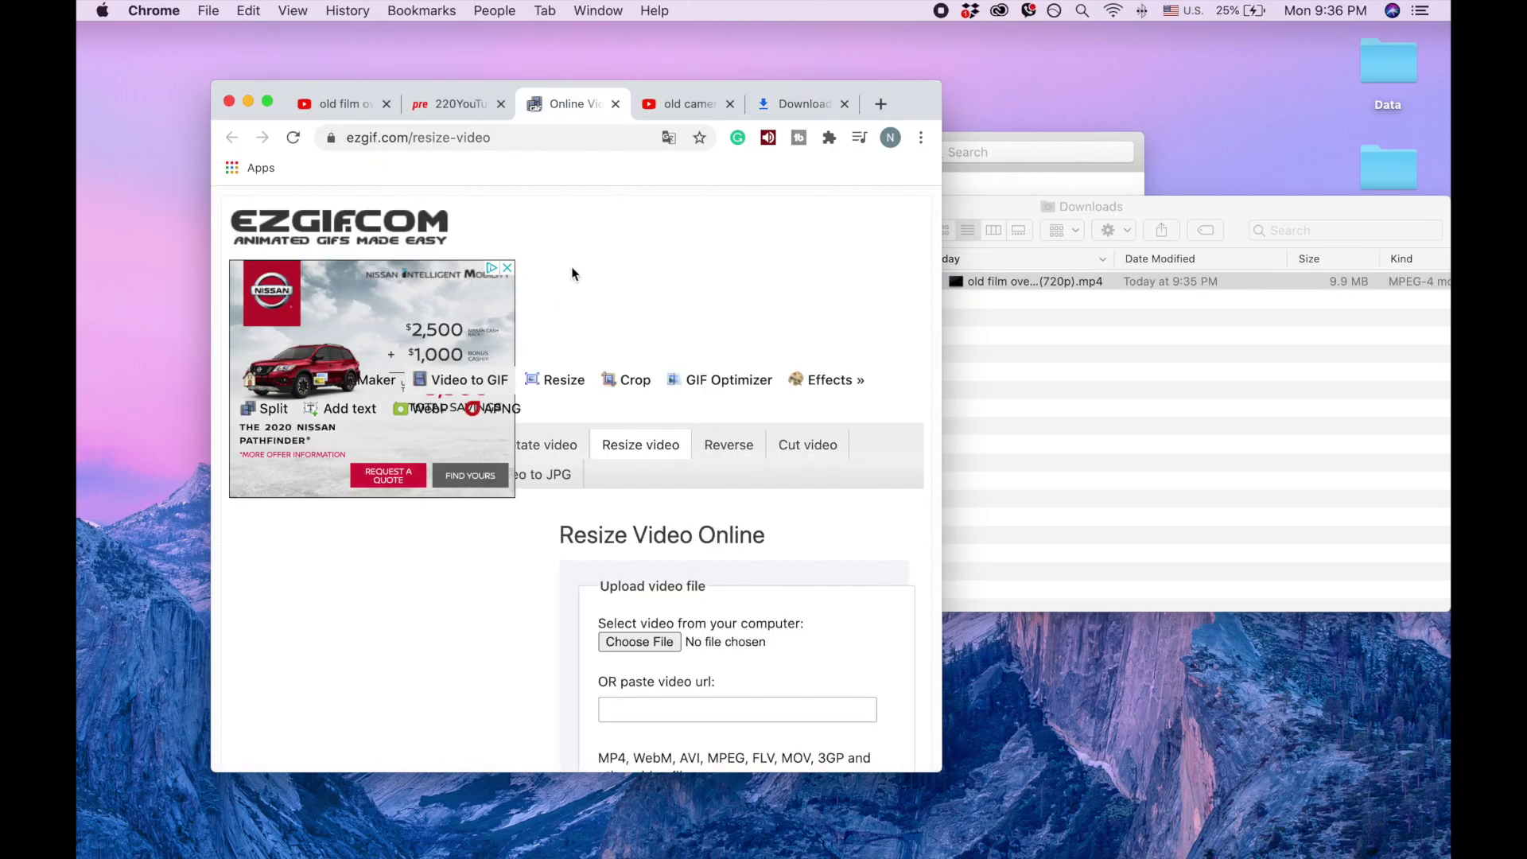
Step: Pick old film overlay (720p).mp4 from Downloads as ezgif's file to upload
{"action": "left_click", "coordinate": [655, 642]}
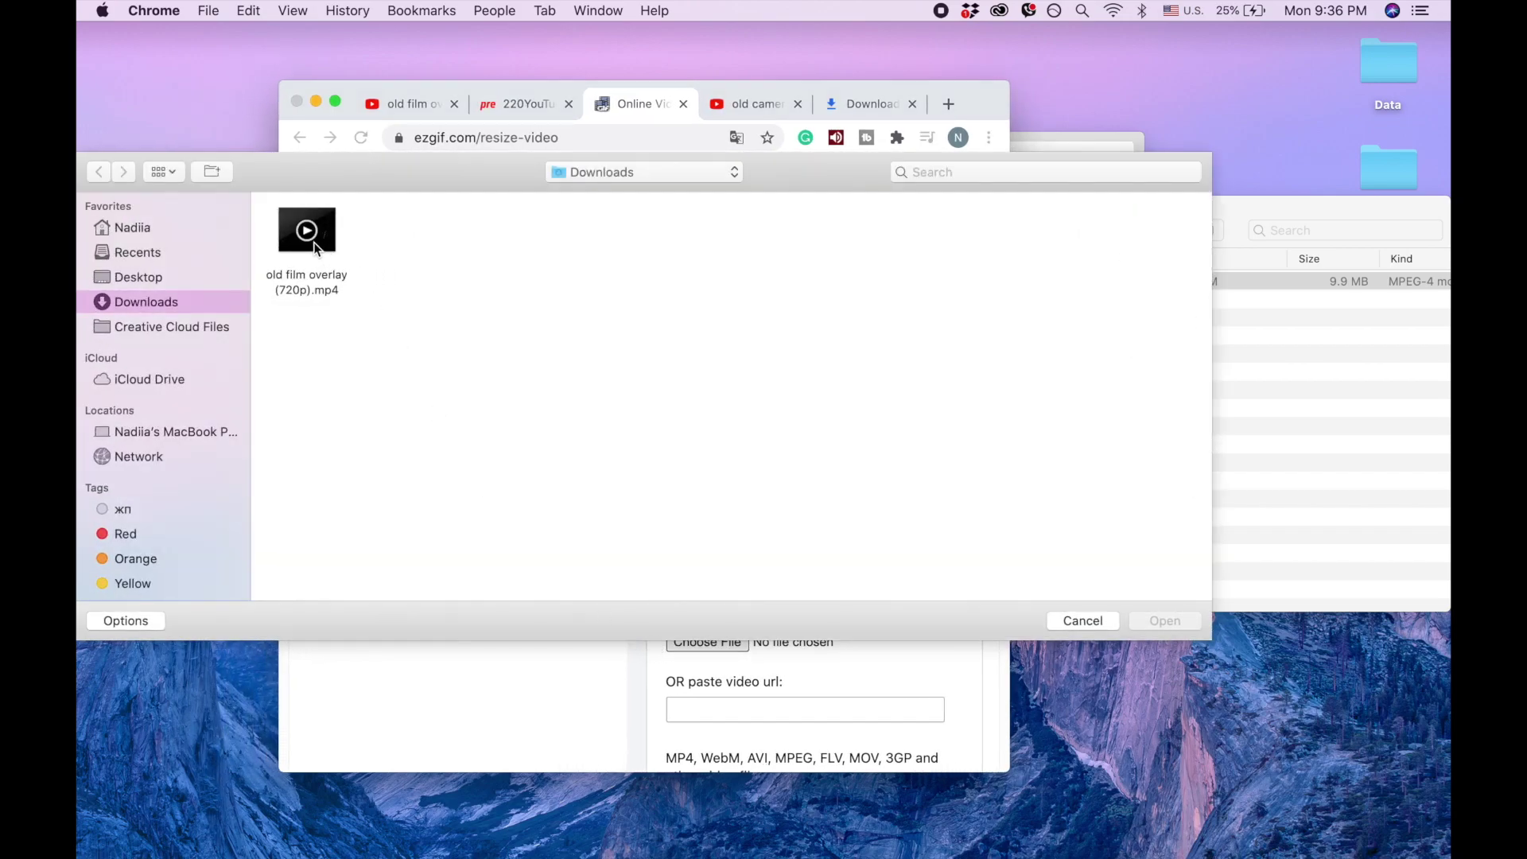
{"action": "left_click", "coordinate": [322, 249]}
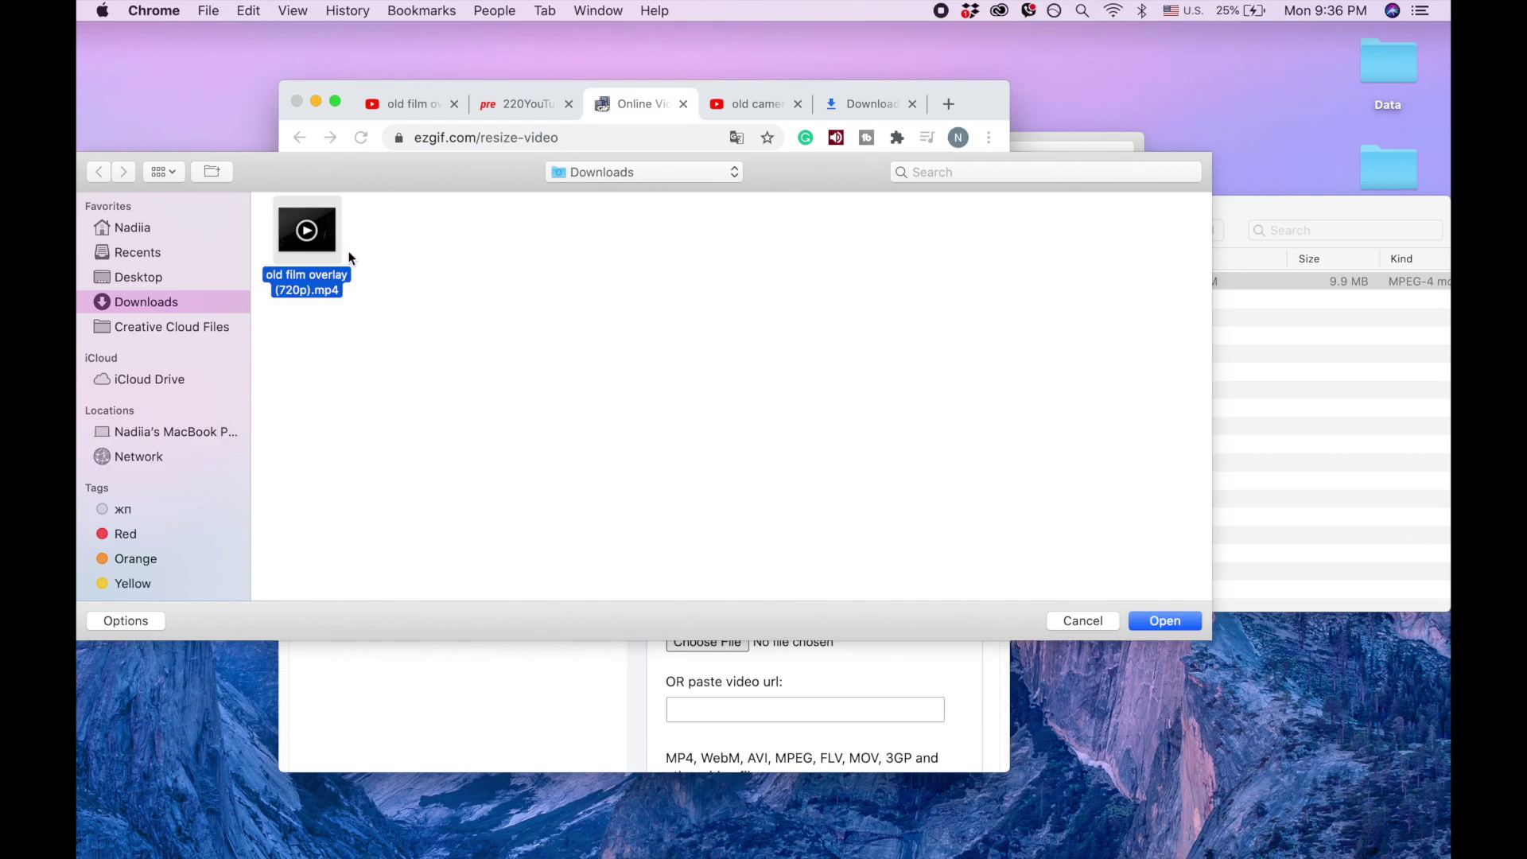
{"action": "left_click", "coordinate": [1194, 622]}
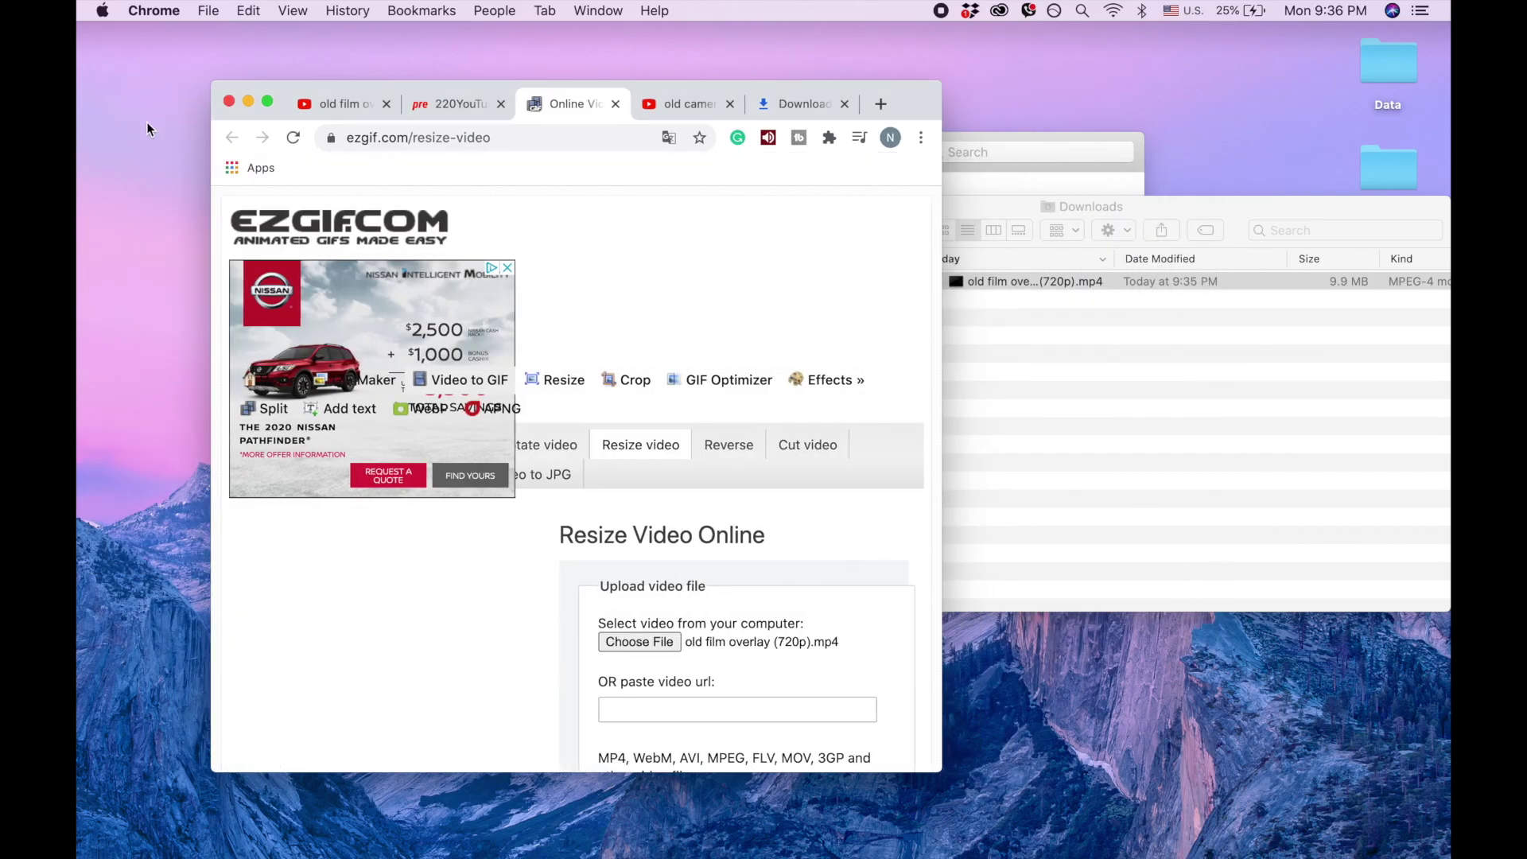
{"action": "left_click", "coordinate": [268, 102]}
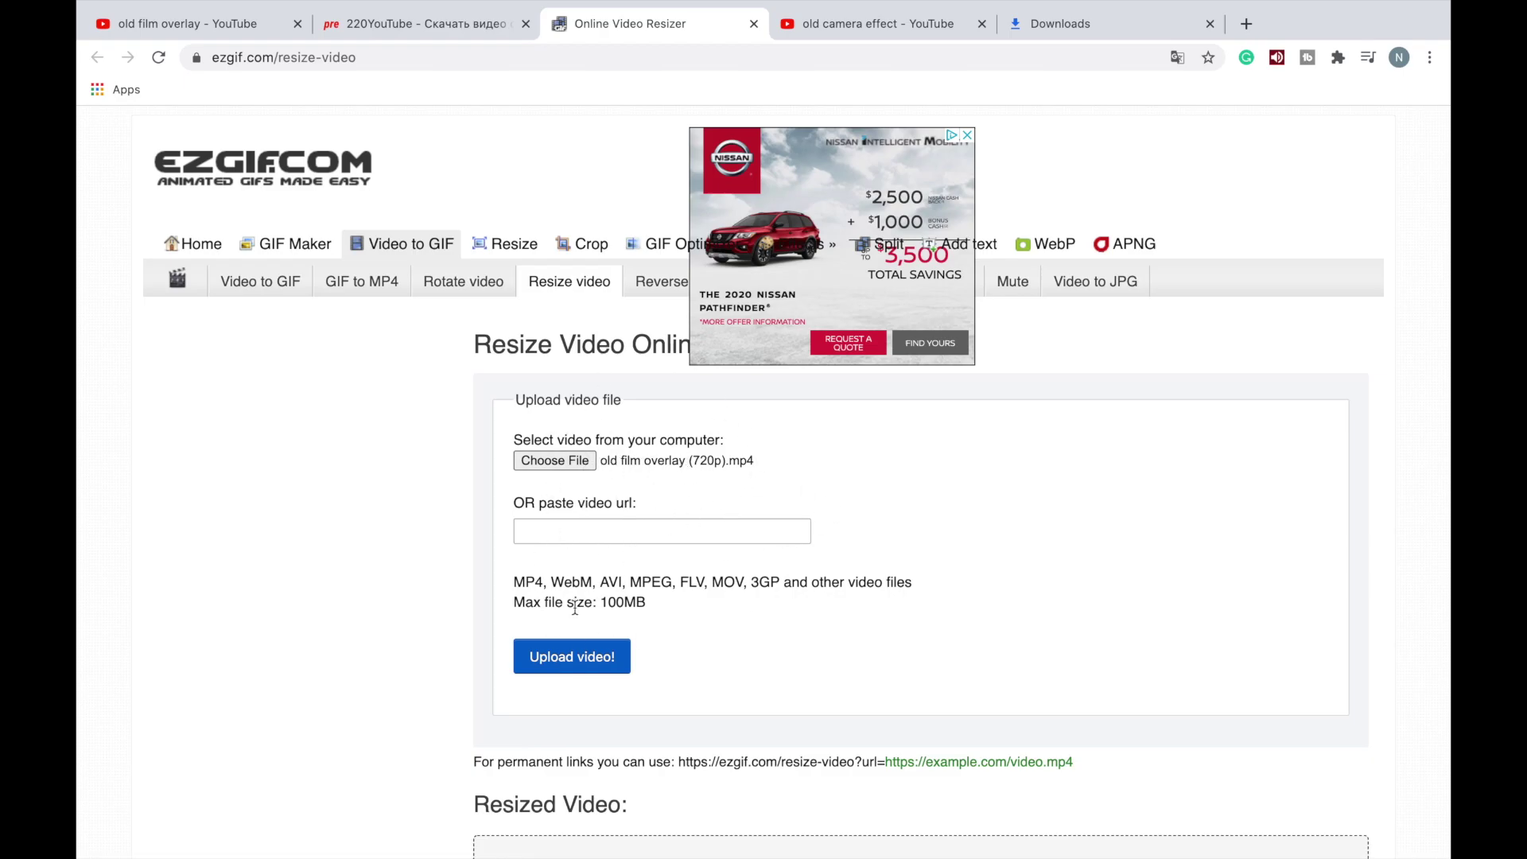
Step: Upload the chosen video and reach the resize options for the 1280×720, 59-second clip
{"action": "left_click", "coordinate": [578, 667]}
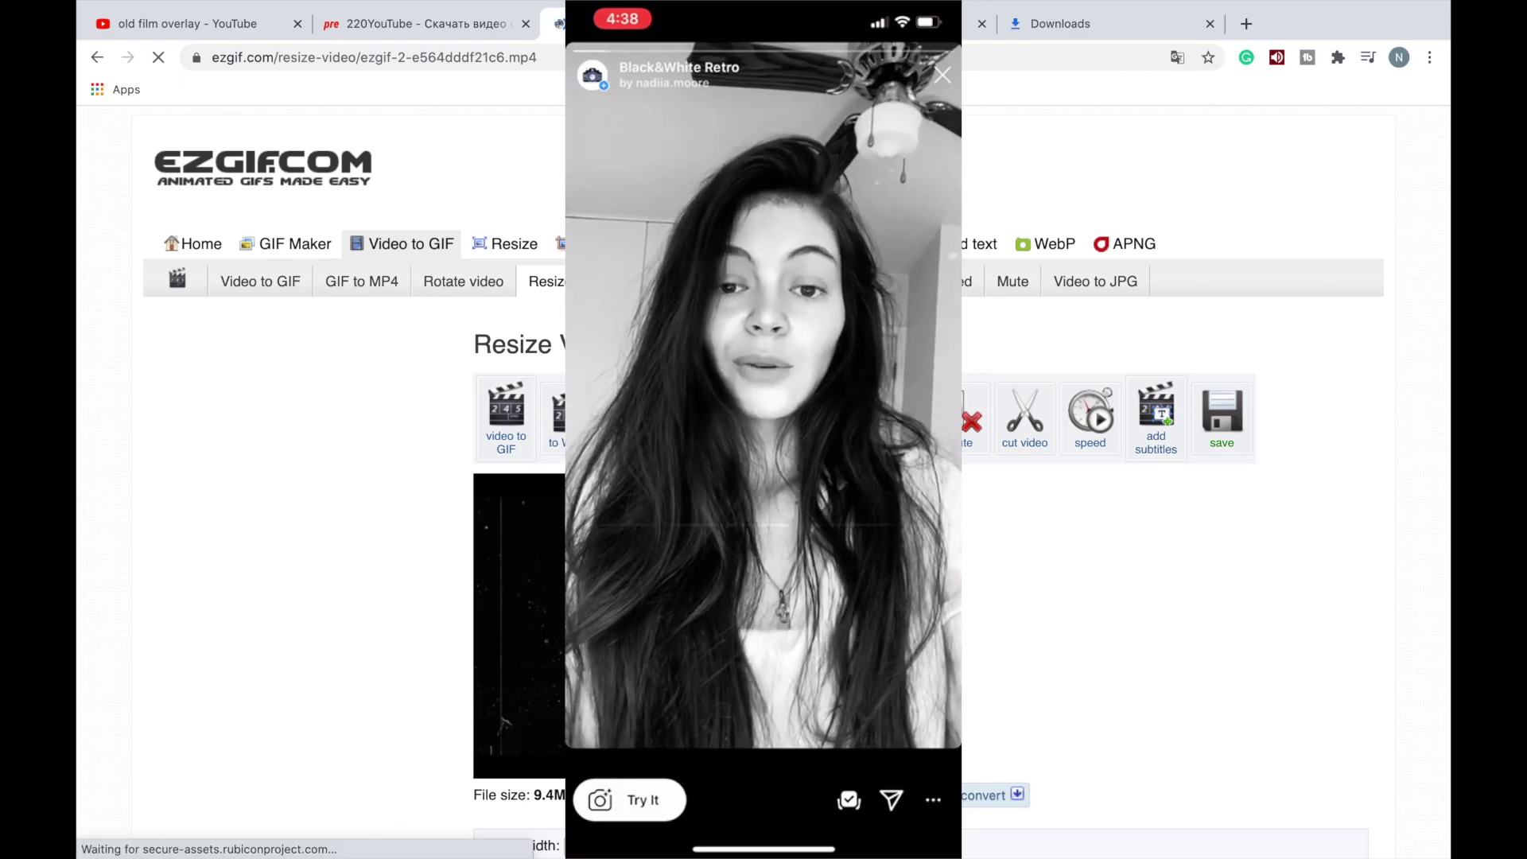
{"action": "scroll", "coordinate": [393, 549], "scroll_direction": "down", "scroll_amount": 2}
{"action": "scroll", "coordinate": [393, 555], "scroll_direction": "down", "scroll_amount": 1}
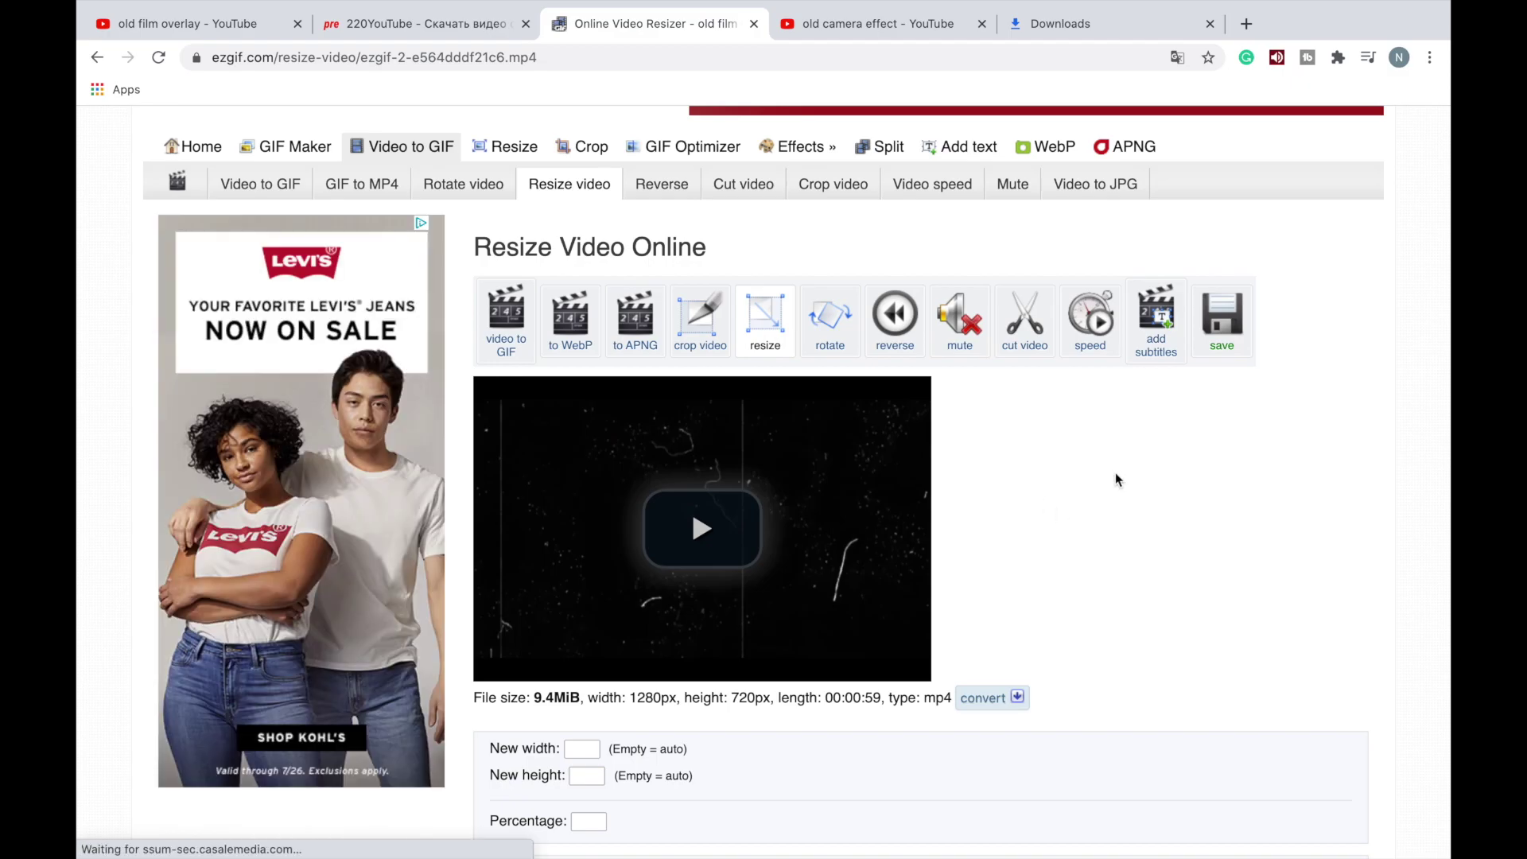
Step: Rotate the overlay video 90 degrees in ezgif, yielding a 720×1280 mp4
{"action": "scroll", "coordinate": [947, 395], "scroll_direction": "down", "scroll_amount": 3}
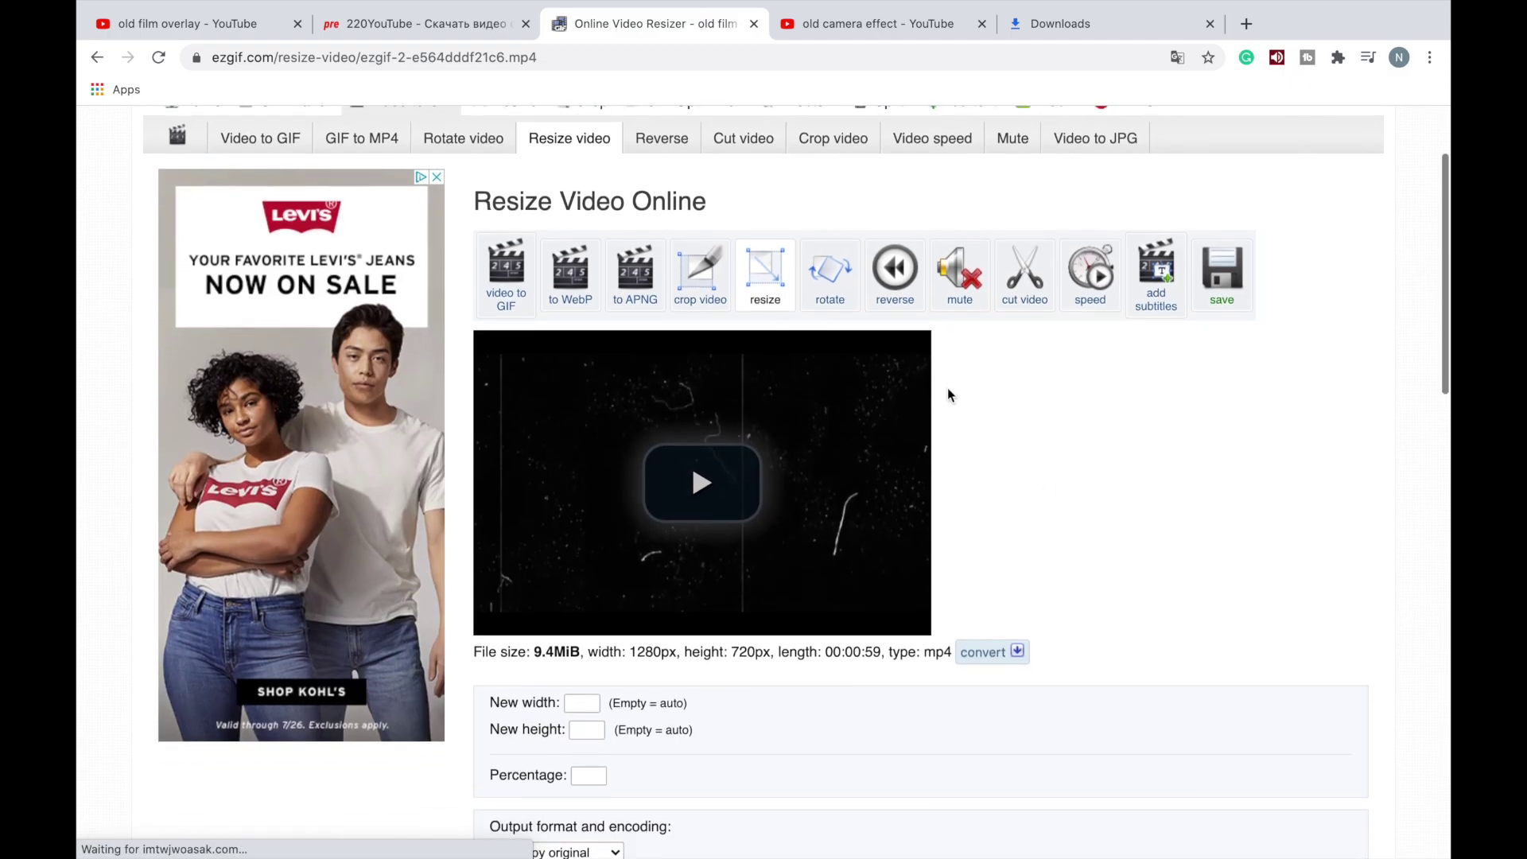
{"action": "scroll", "coordinate": [947, 395], "scroll_direction": "up", "scroll_amount": 3}
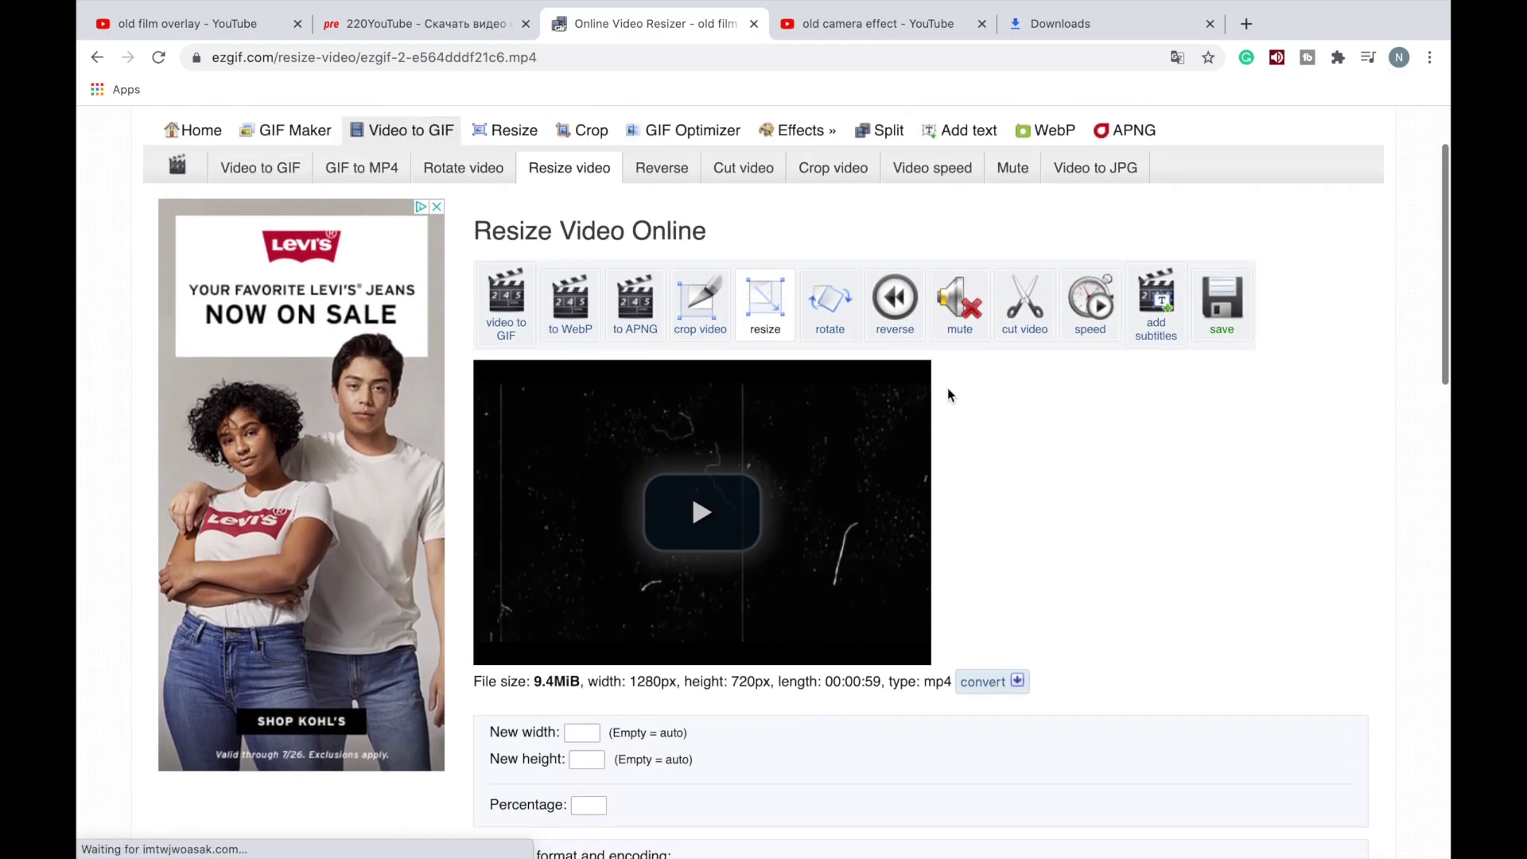
{"action": "left_click", "coordinate": [834, 311]}
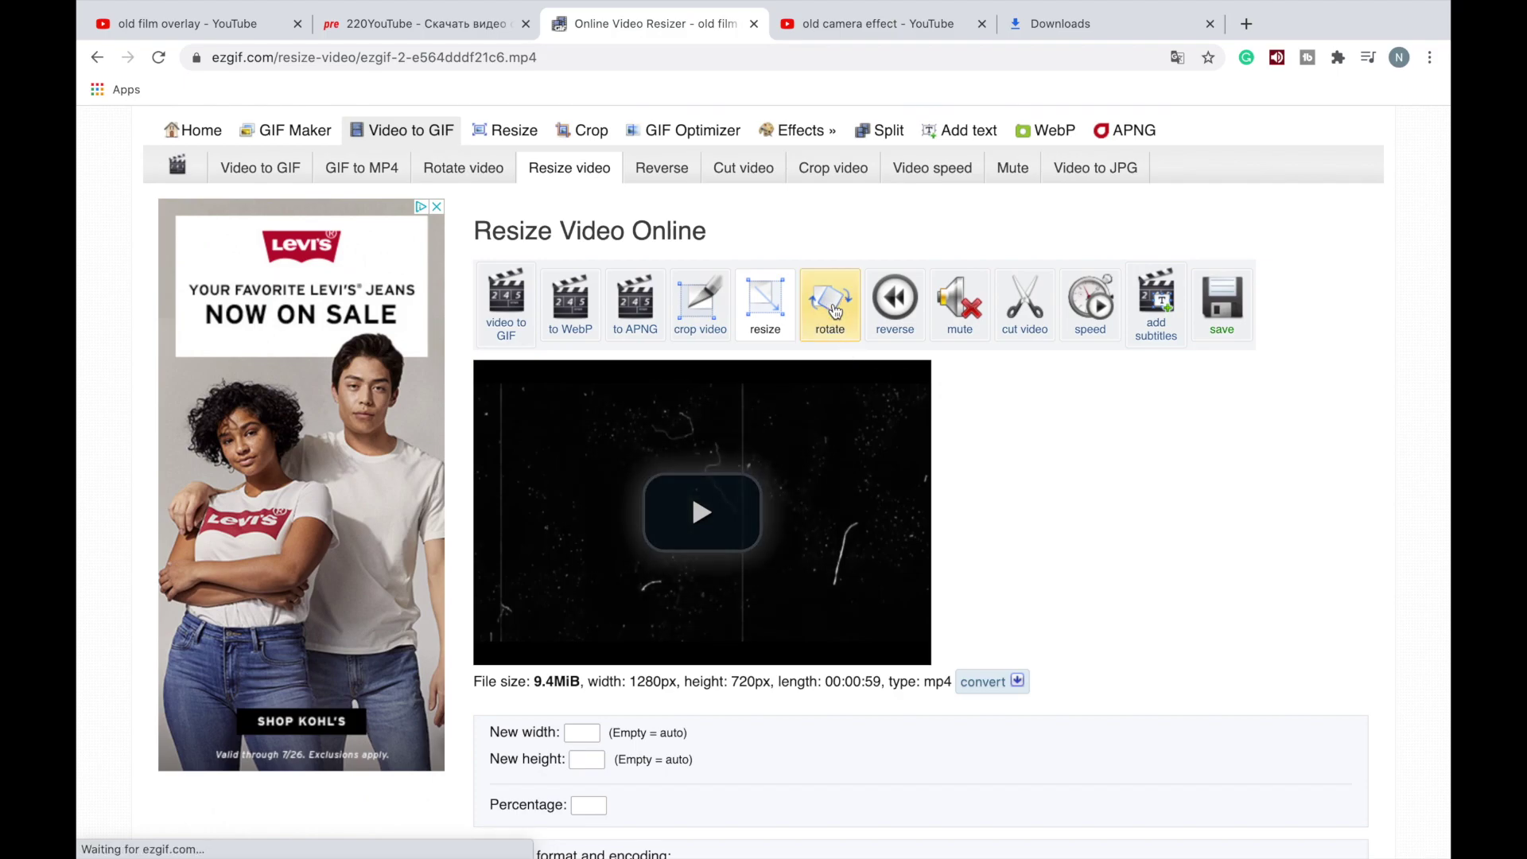
{"action": "scroll", "coordinate": [865, 494], "scroll_direction": "down", "scroll_amount": 4}
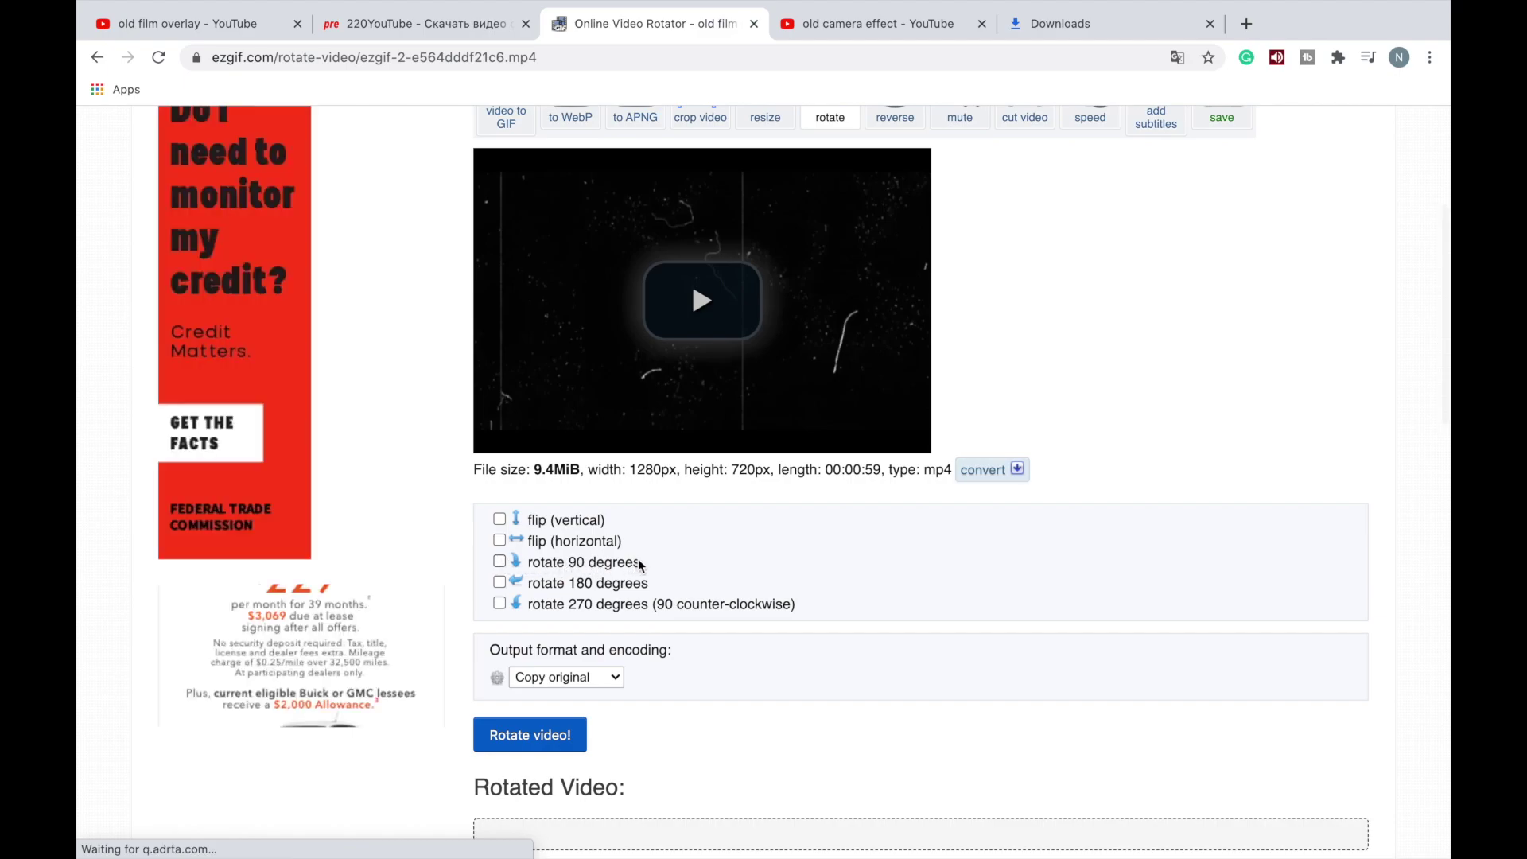
{"action": "left_click", "coordinate": [500, 562]}
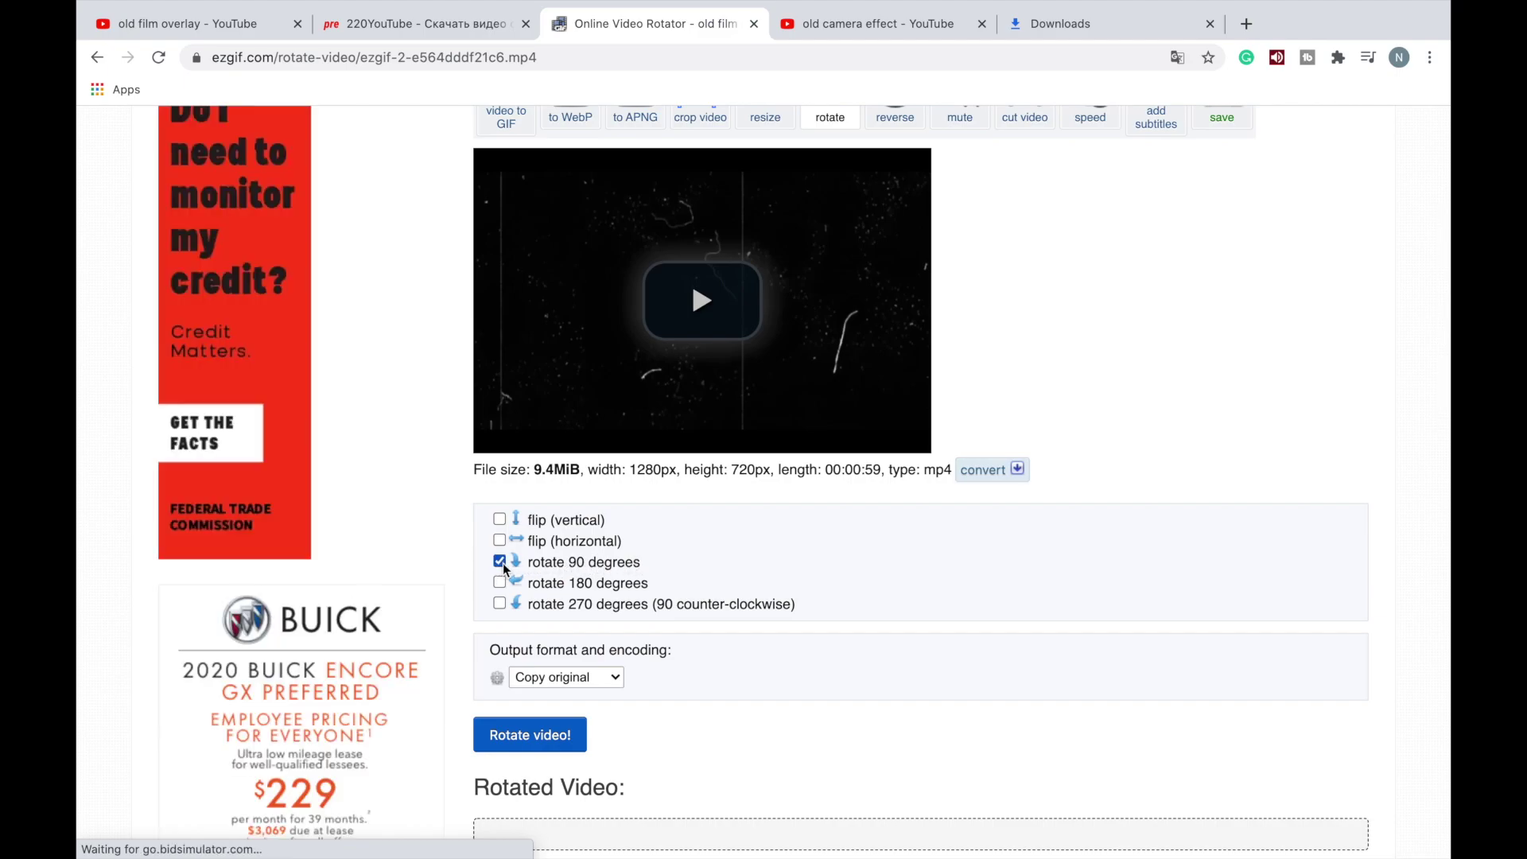
{"action": "left_click", "coordinate": [544, 736]}
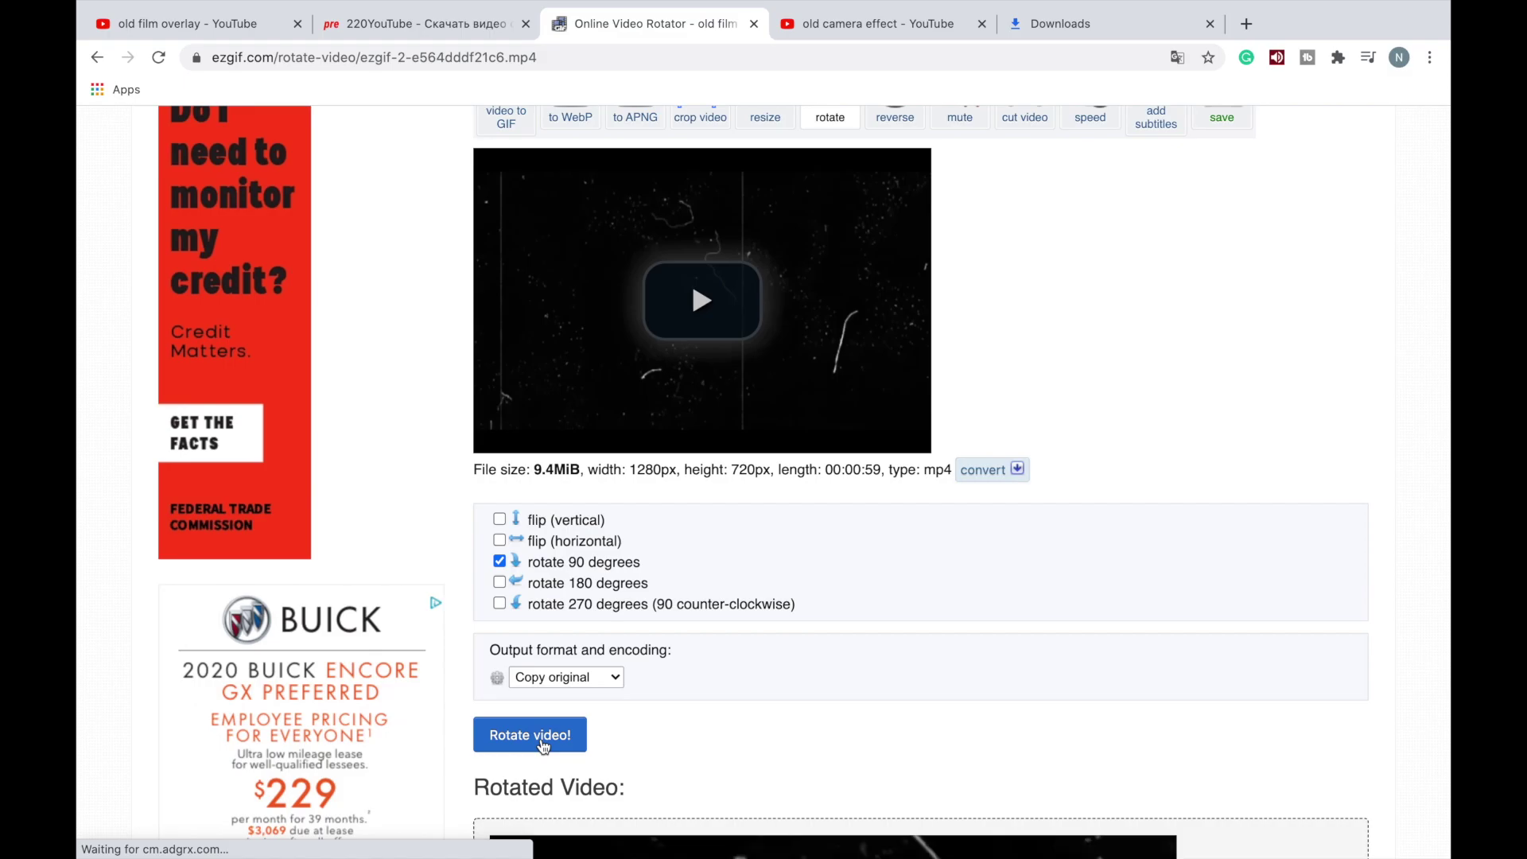
{"action": "scroll", "coordinate": [717, 720], "scroll_direction": "down", "scroll_amount": 6}
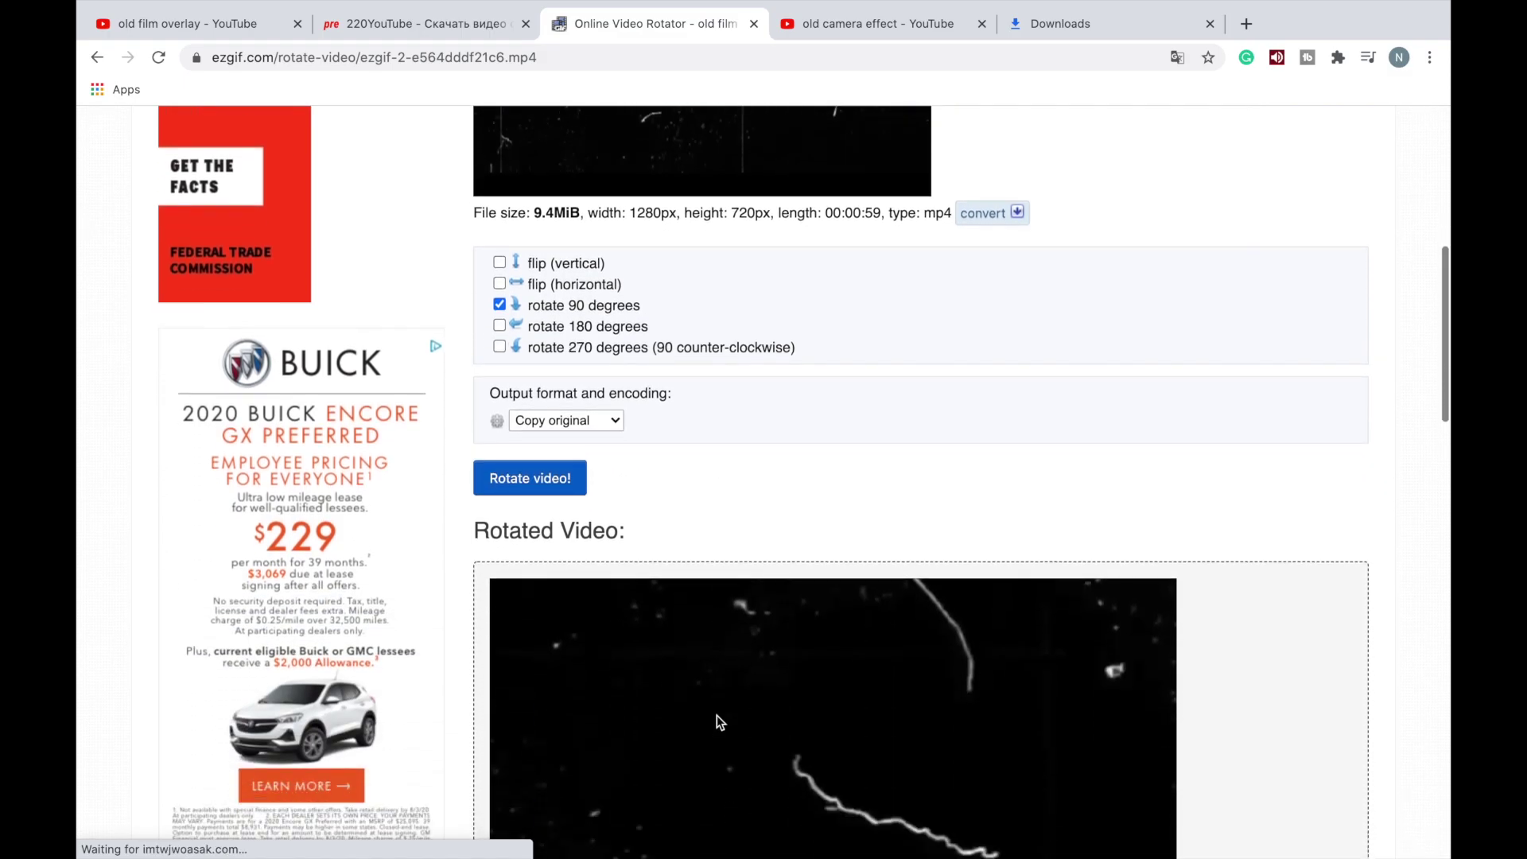
Step: Resize the rotated video with width 720 and height 1280, giving a 5.87 MiB mp4
{"action": "scroll", "coordinate": [717, 722], "scroll_direction": "down", "scroll_amount": 15}
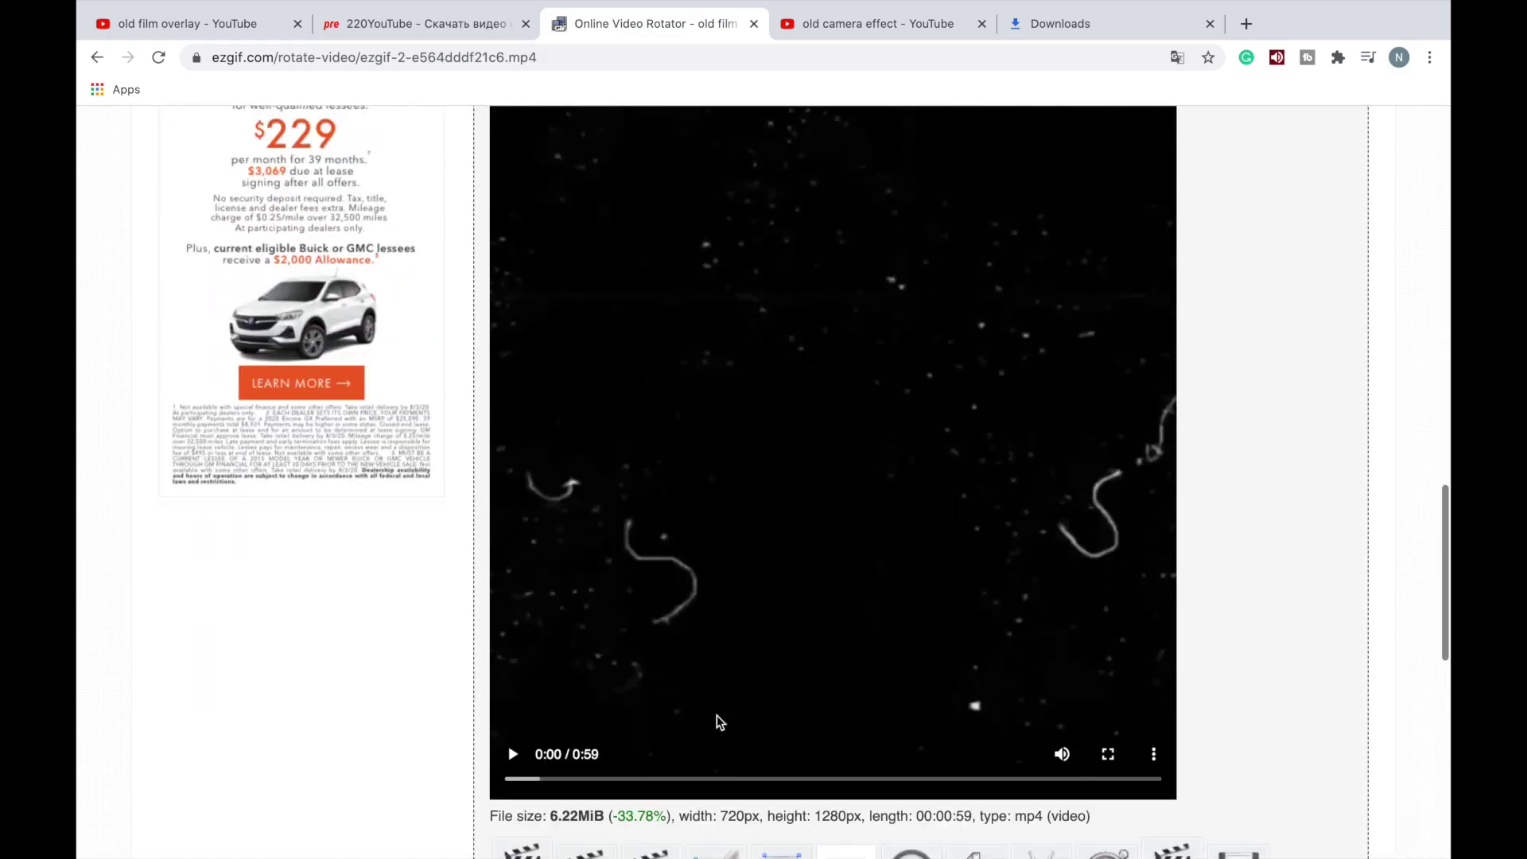
{"action": "scroll", "coordinate": [718, 715], "scroll_direction": "up", "scroll_amount": 5}
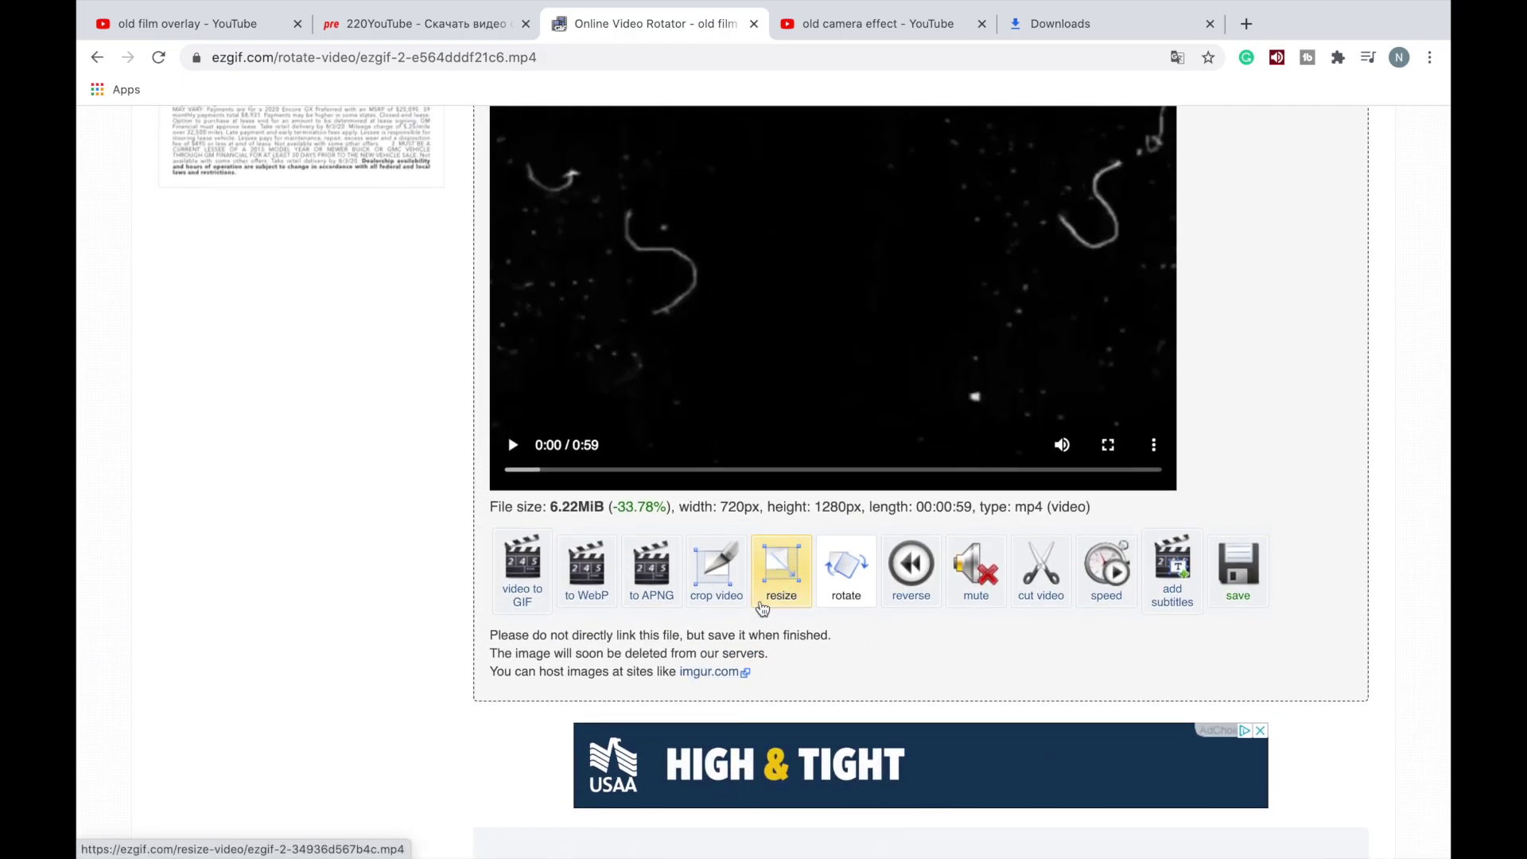
{"action": "left_click", "coordinate": [779, 585]}
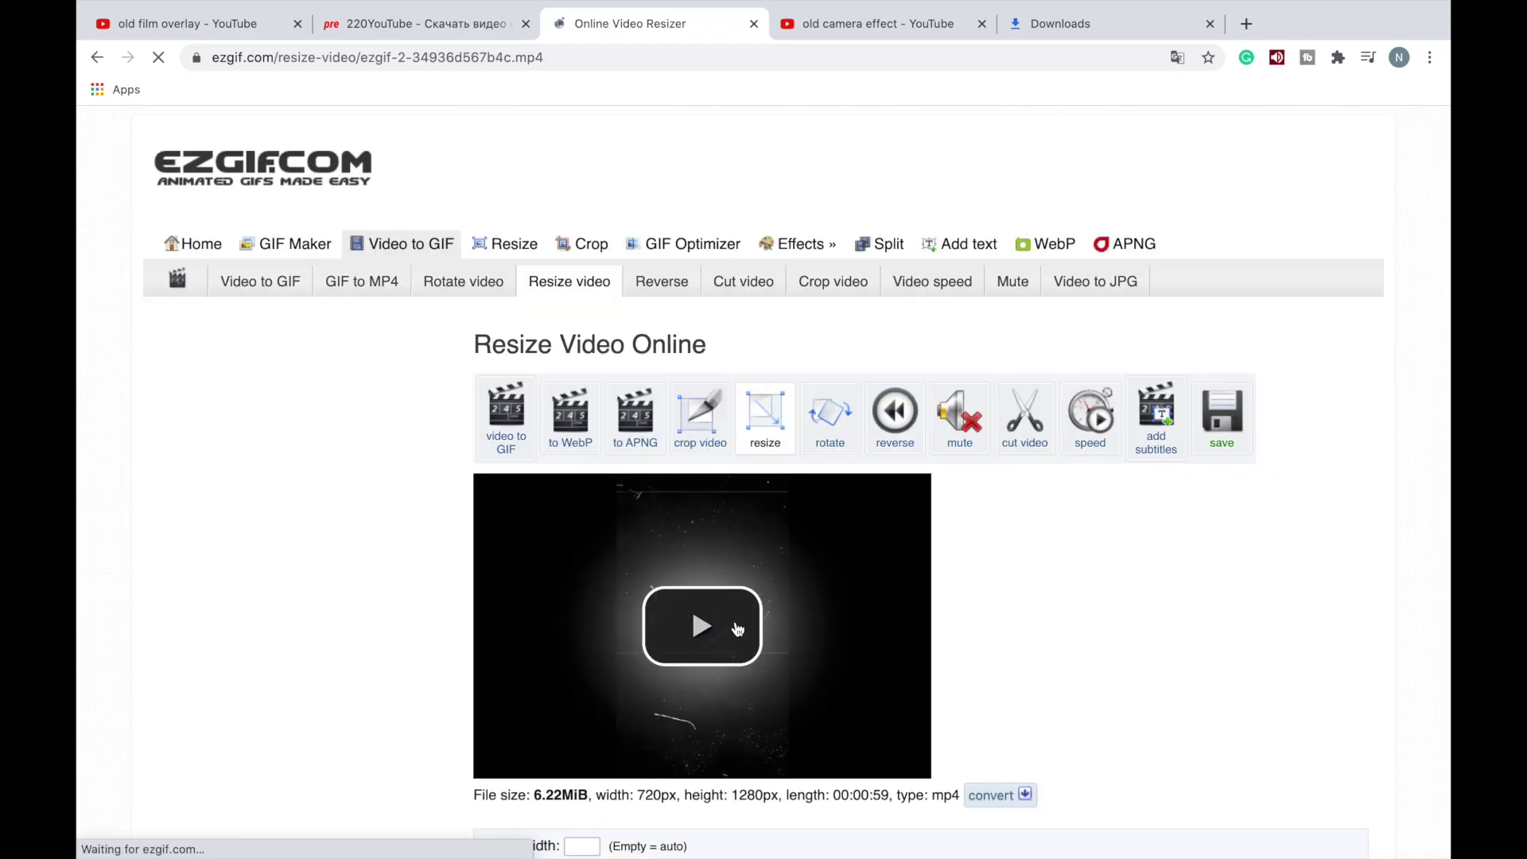
{"action": "scroll", "coordinate": [730, 641], "scroll_direction": "down", "scroll_amount": 10}
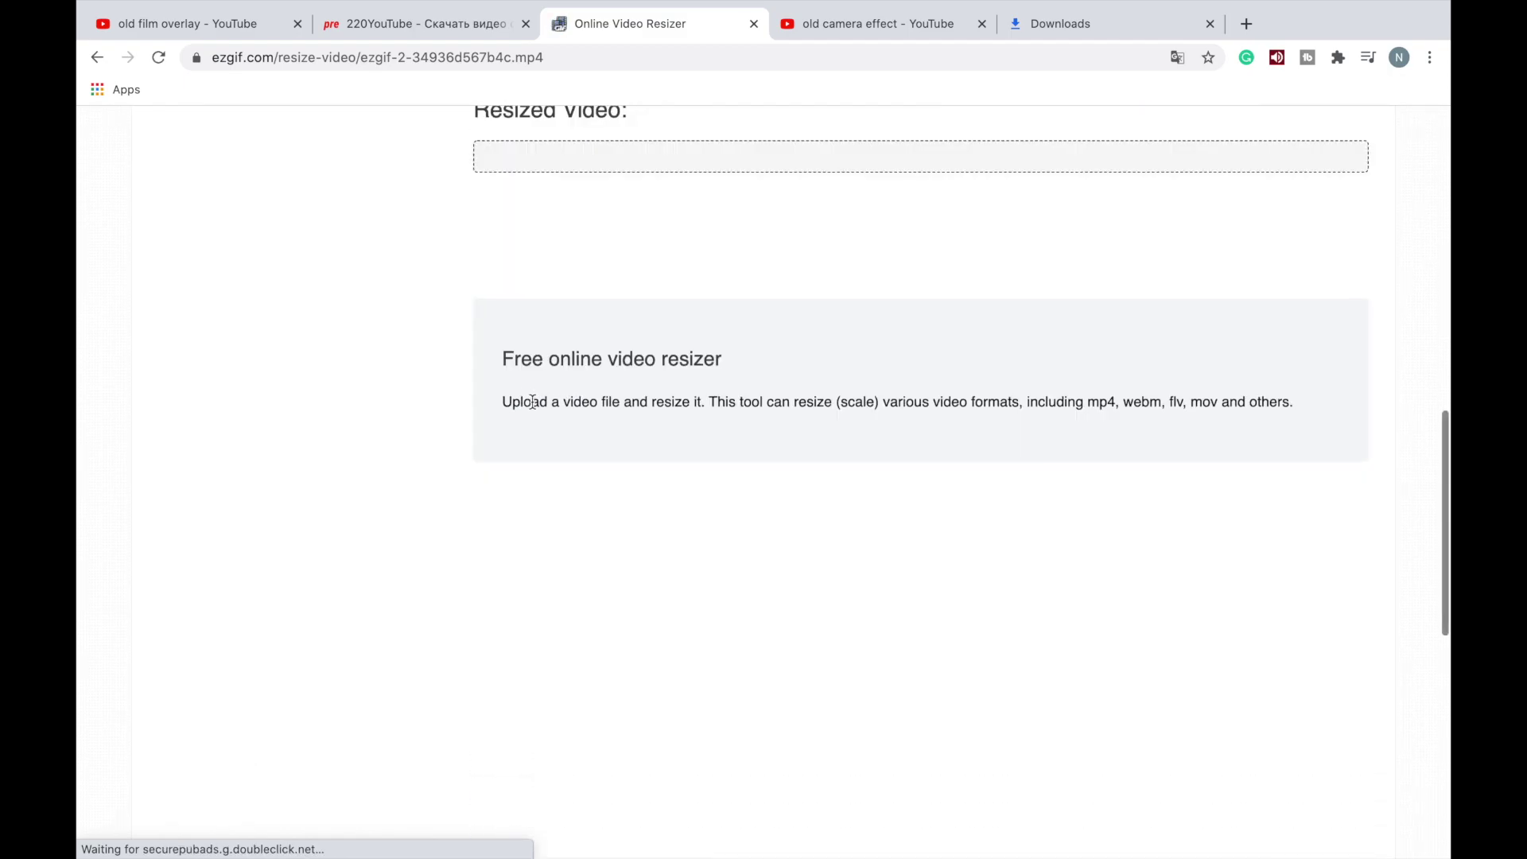
{"action": "scroll", "coordinate": [533, 402], "scroll_direction": "up", "scroll_amount": 7}
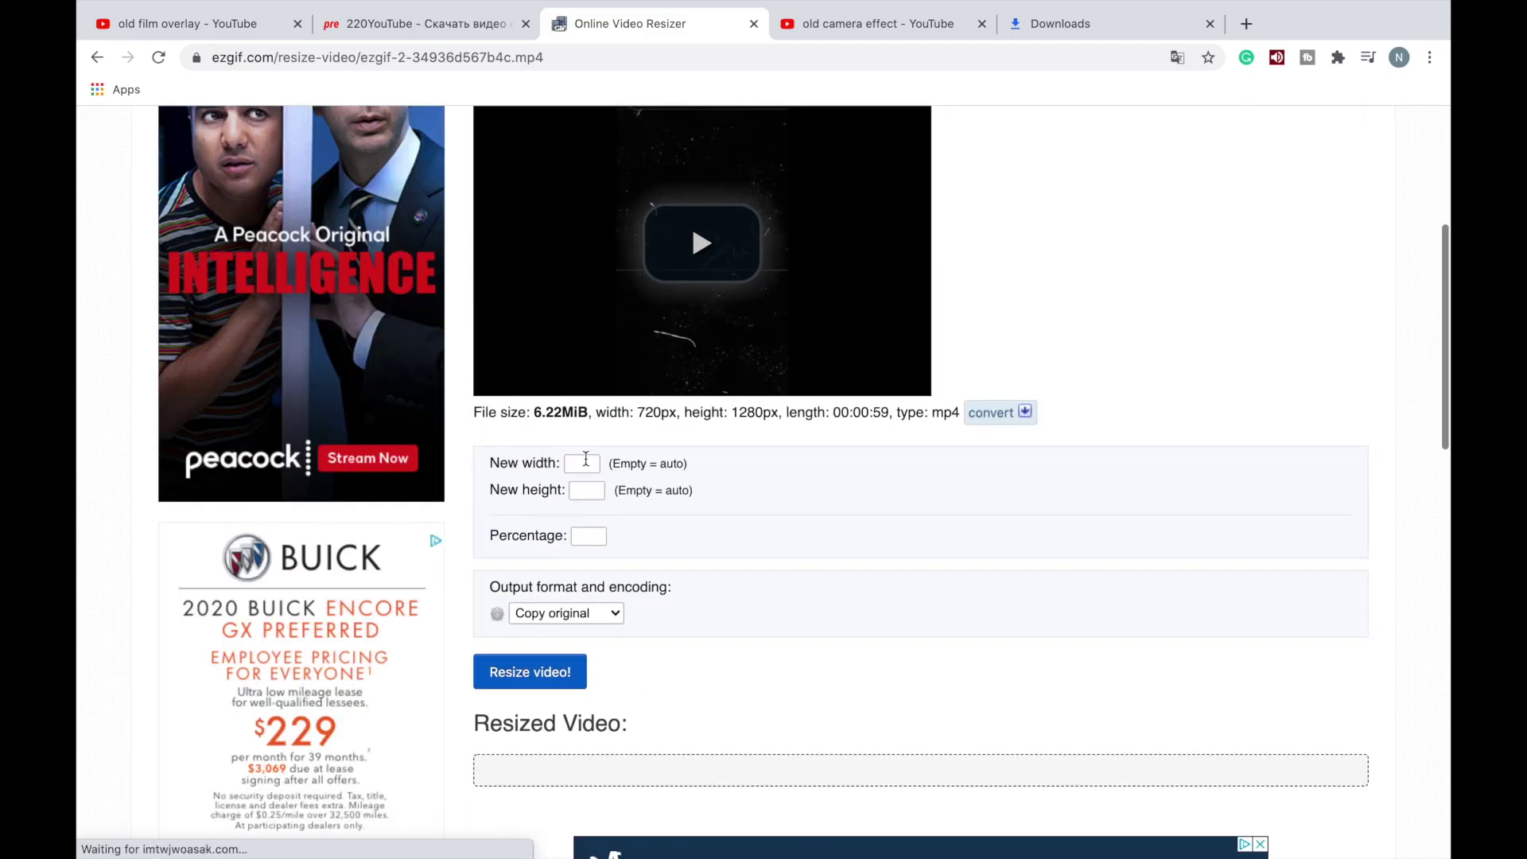
{"action": "left_click", "coordinate": [581, 461]}
{"action": "left_click", "coordinate": [590, 502]}
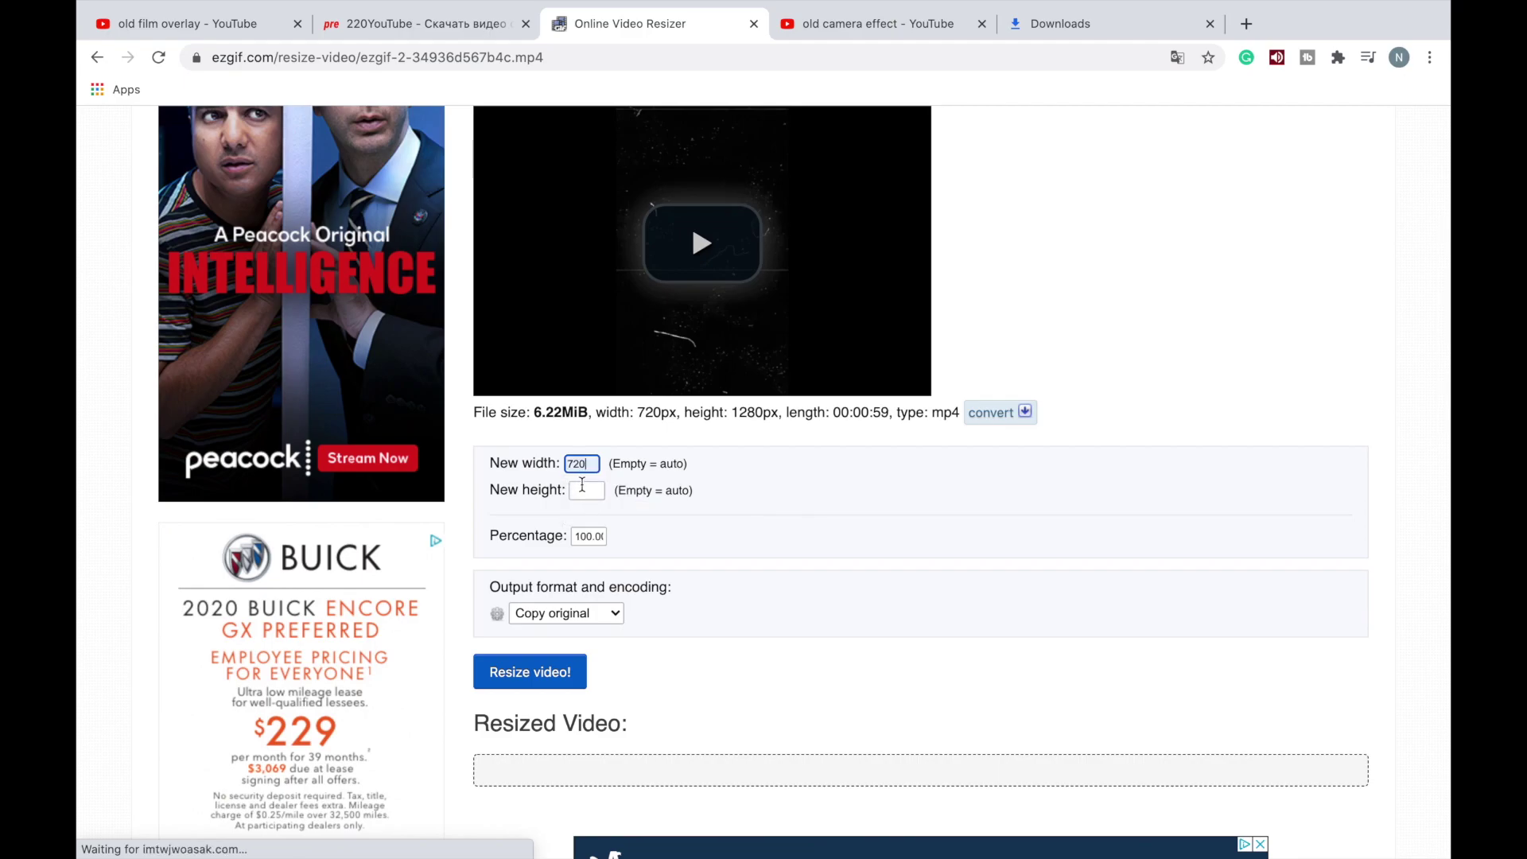
{"action": "left_click", "coordinate": [584, 488]}
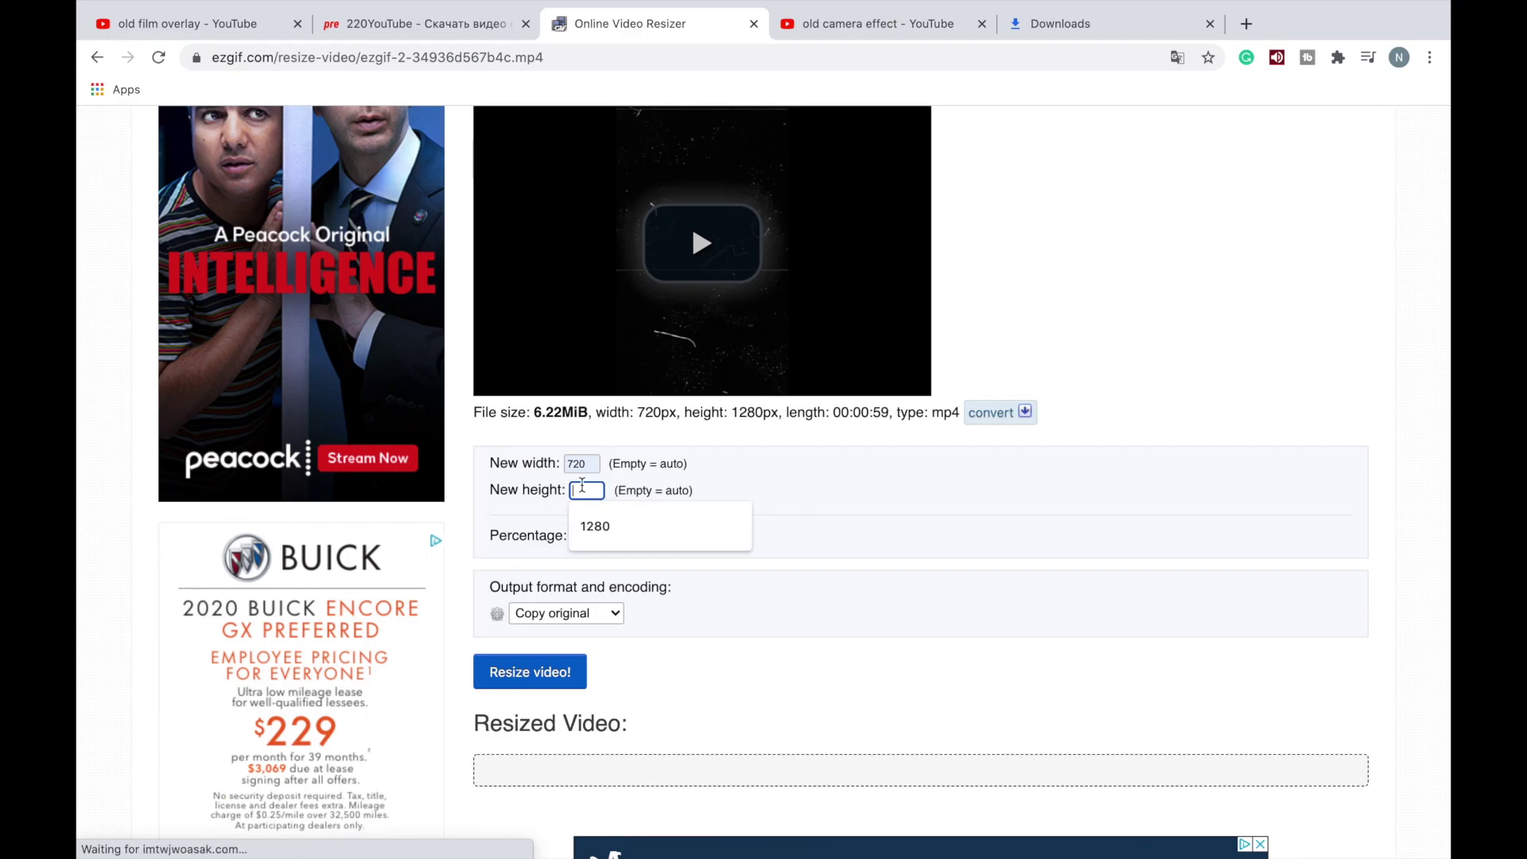
{"action": "left_click", "coordinate": [595, 533]}
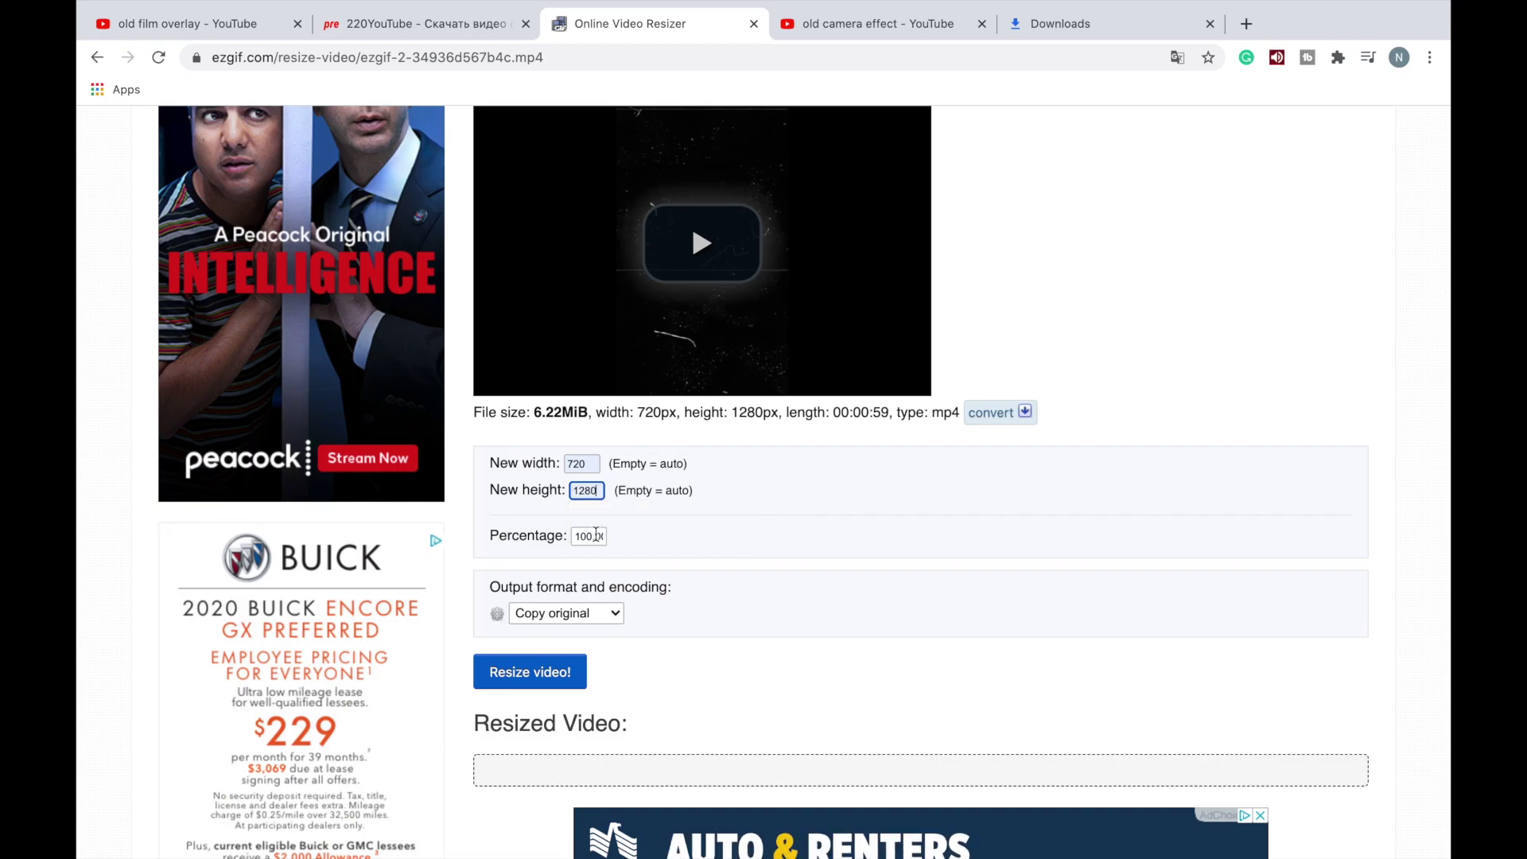
{"action": "left_click", "coordinate": [537, 672]}
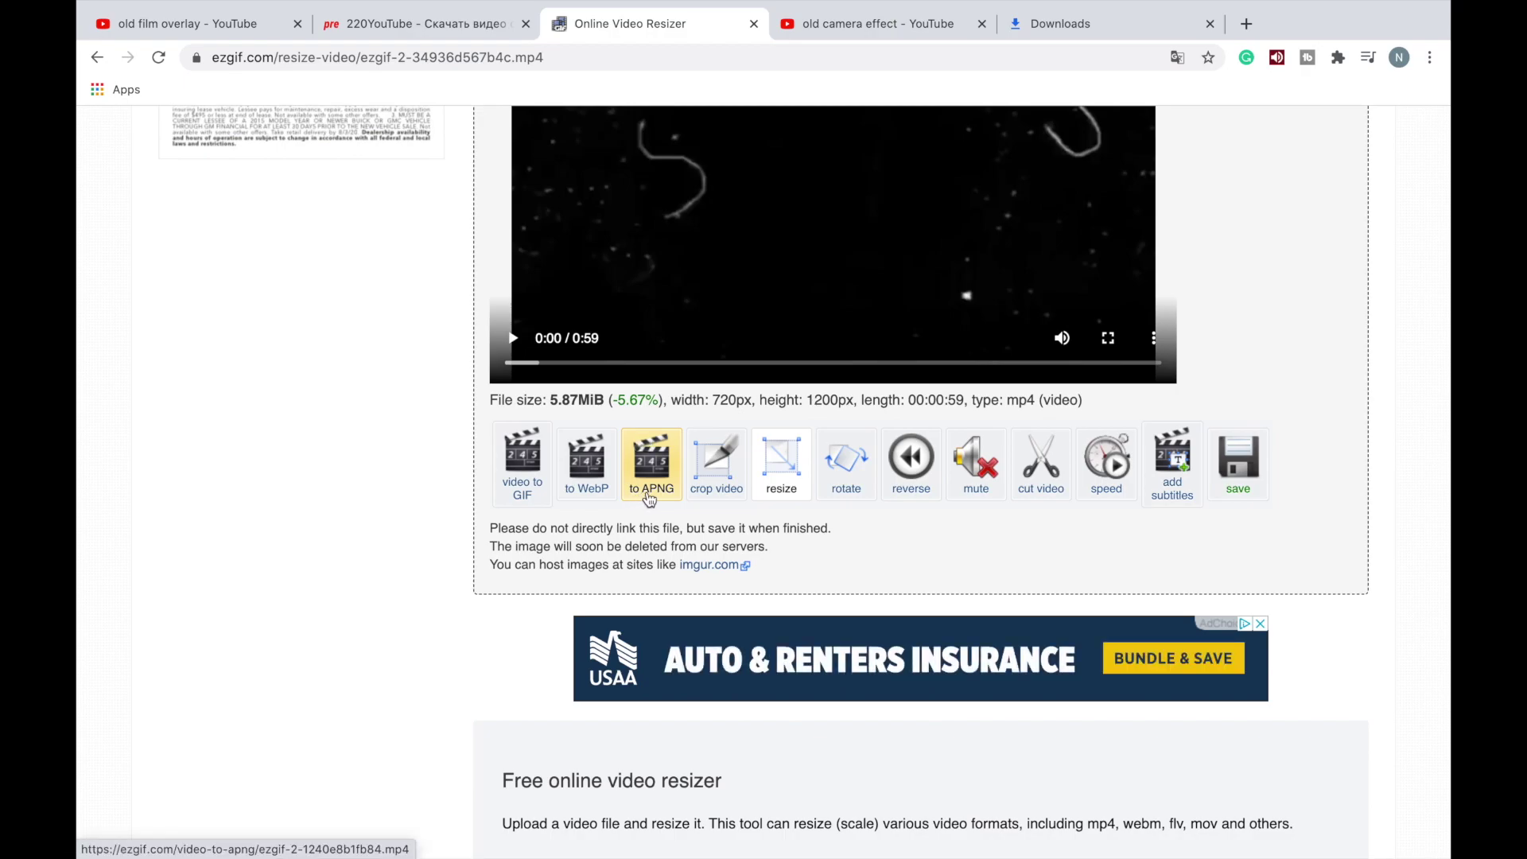
Step: Convert the resized video's first 2 seconds into an animated PNG at 20 fps
{"action": "left_click", "coordinate": [662, 497]}
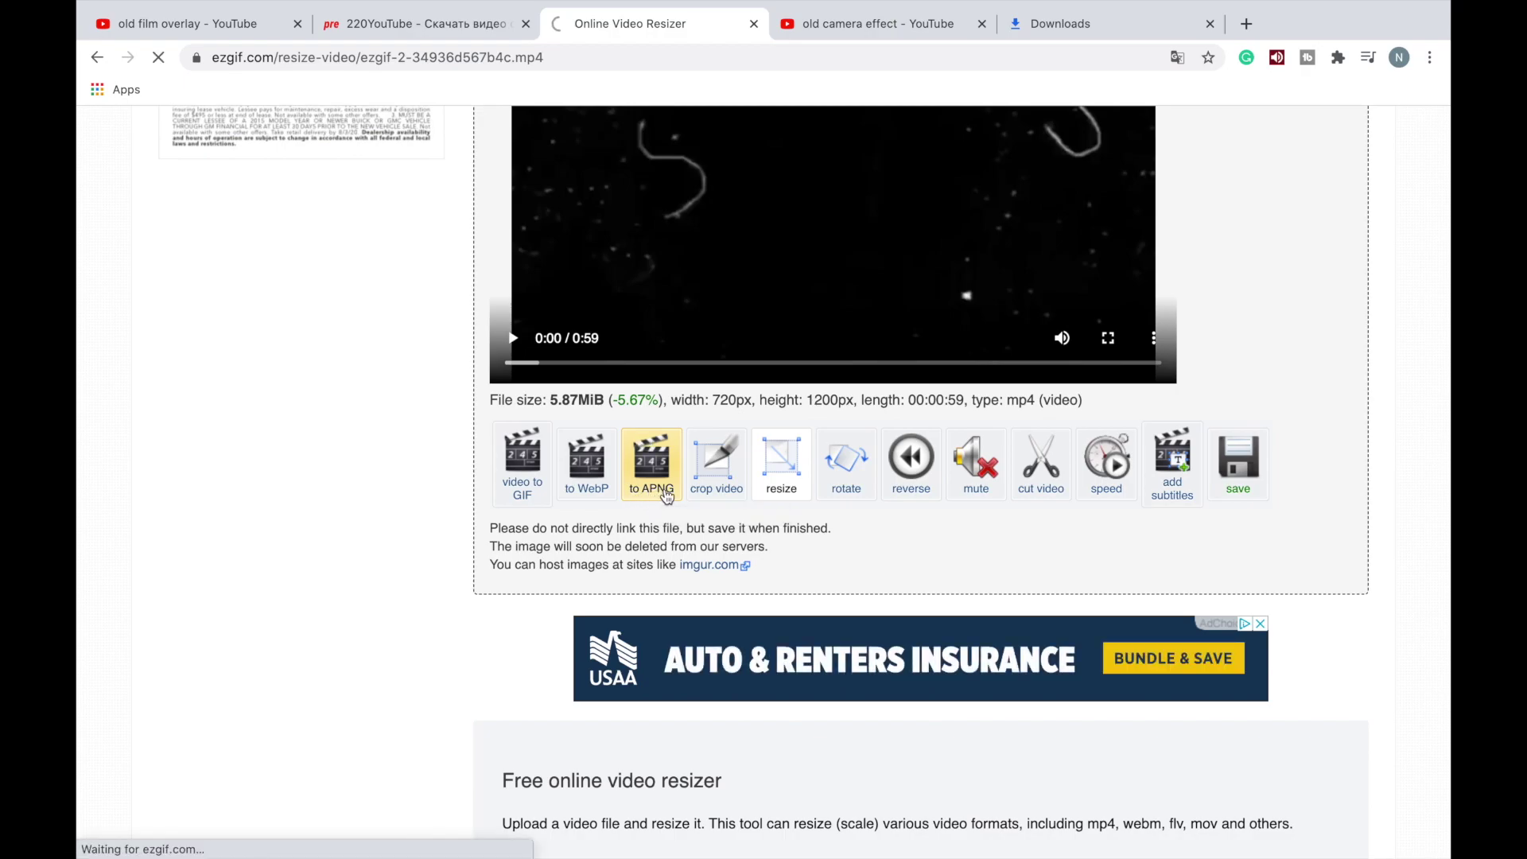
{"action": "scroll", "coordinate": [621, 469], "scroll_direction": "down", "scroll_amount": 15}
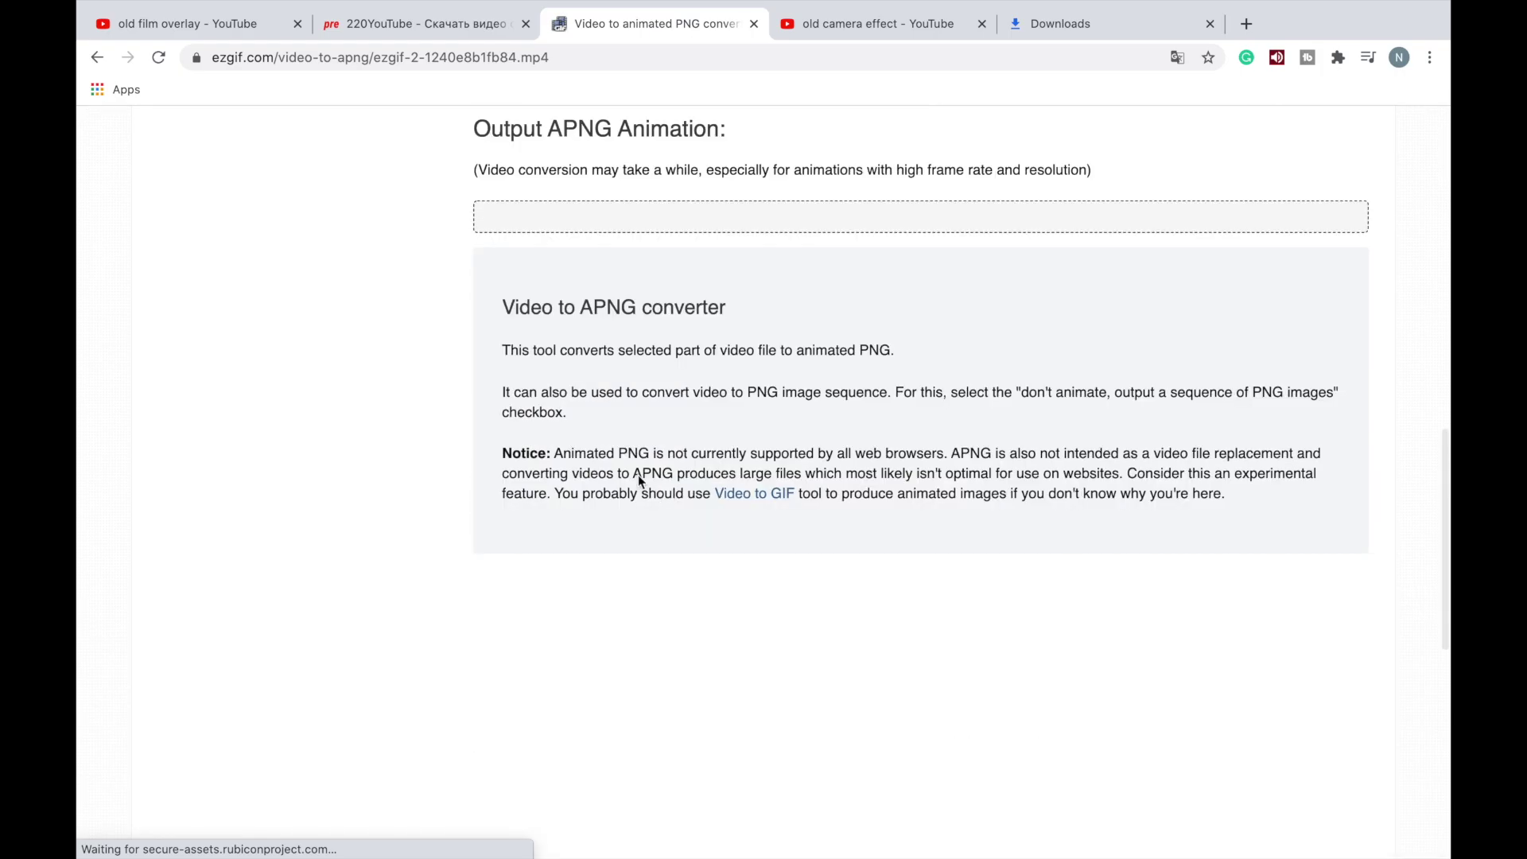
{"action": "scroll", "coordinate": [538, 419], "scroll_direction": "up", "scroll_amount": 7}
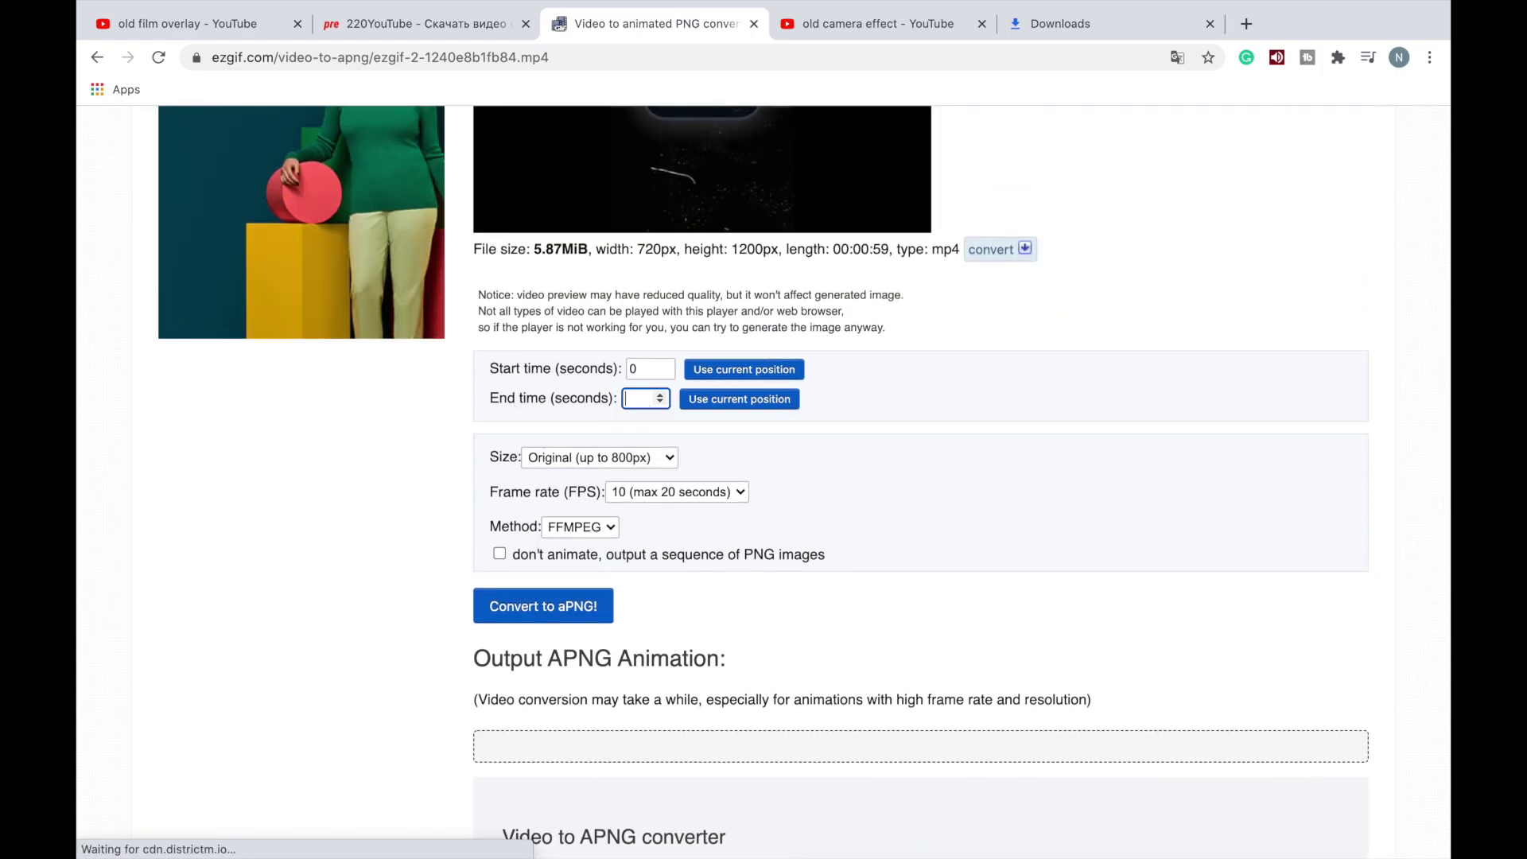
{"action": "left_click", "coordinate": [825, 517]}
{"action": "left_click", "coordinate": [680, 495]}
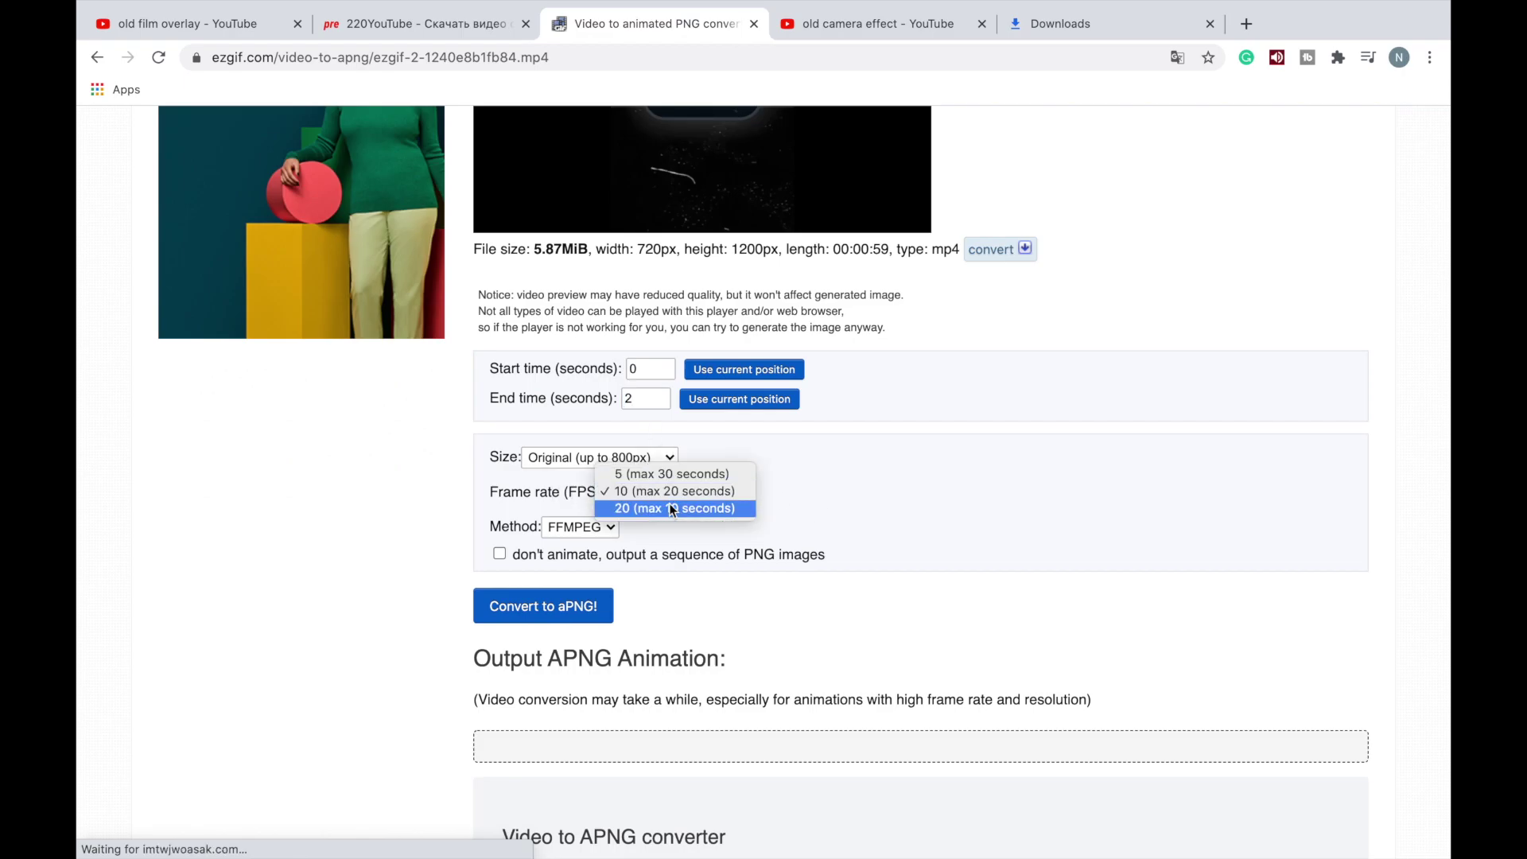
{"action": "left_click", "coordinate": [665, 511]}
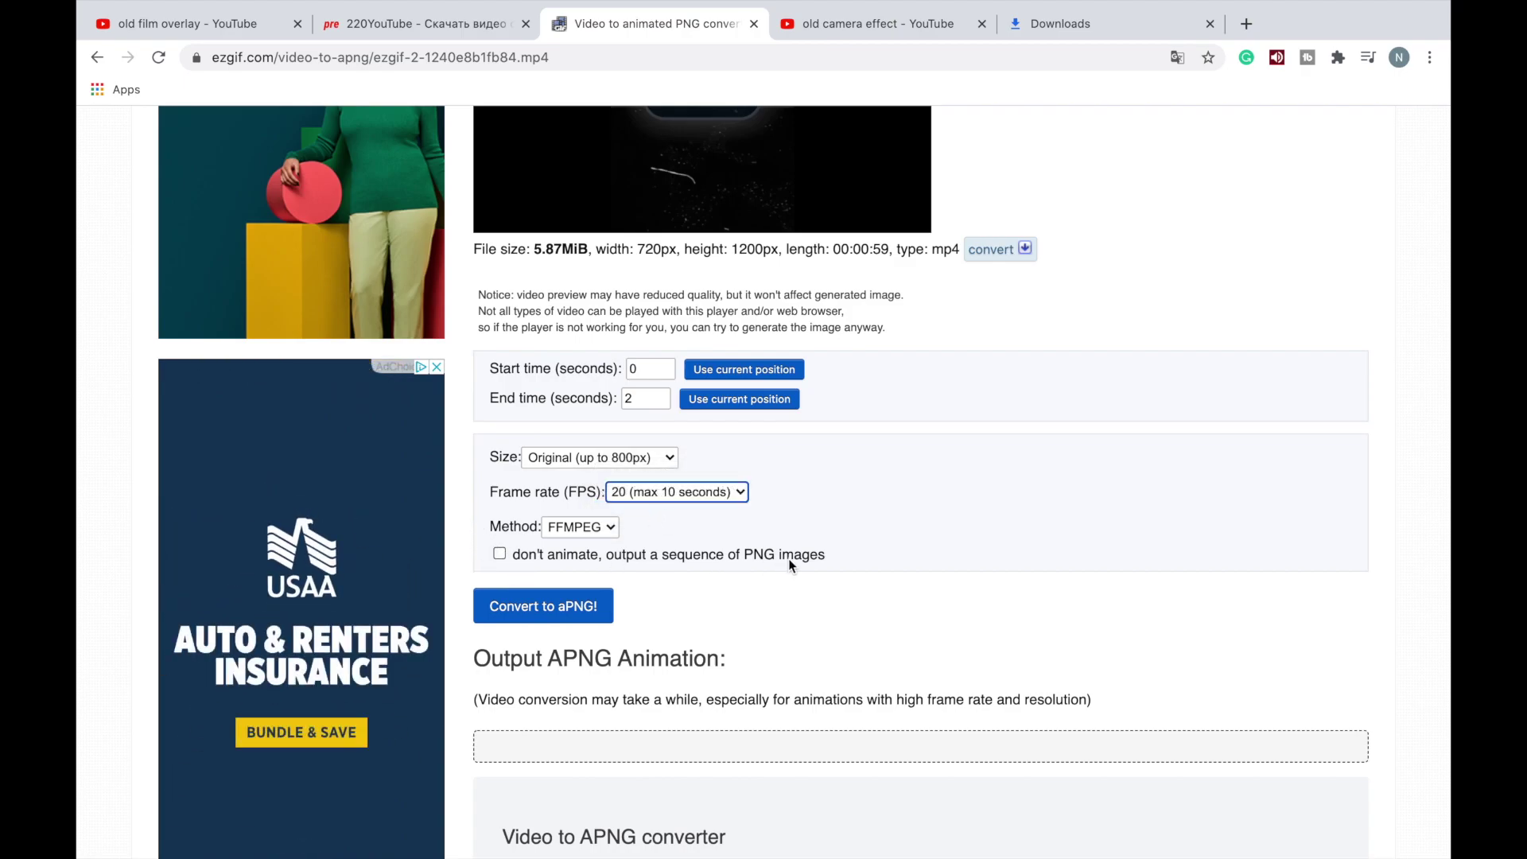
{"action": "left_click", "coordinate": [544, 609]}
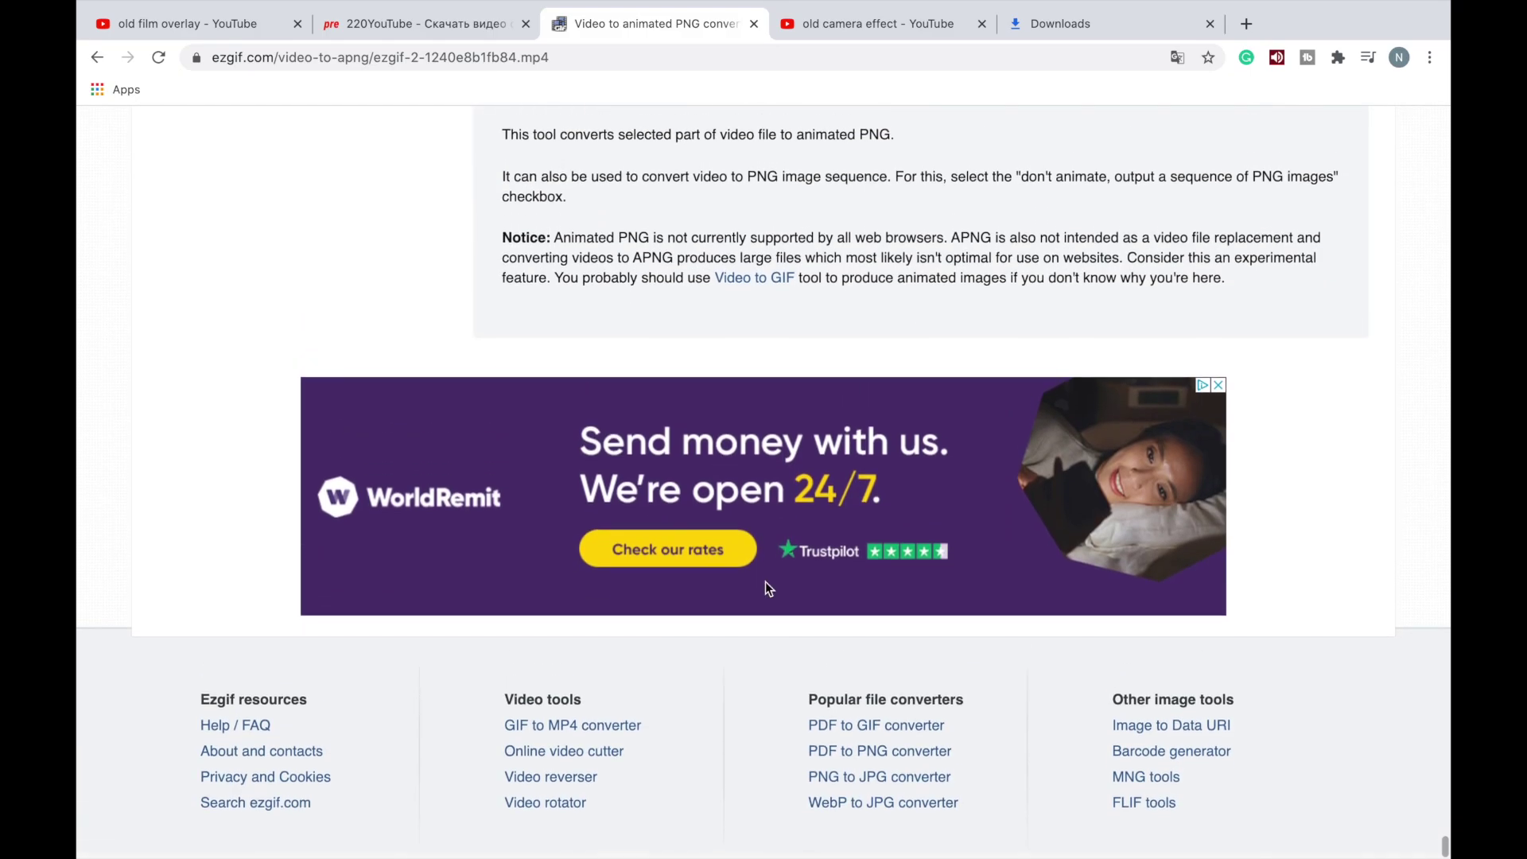
{"action": "scroll", "coordinate": [765, 588], "scroll_direction": "up", "scroll_amount": 8}
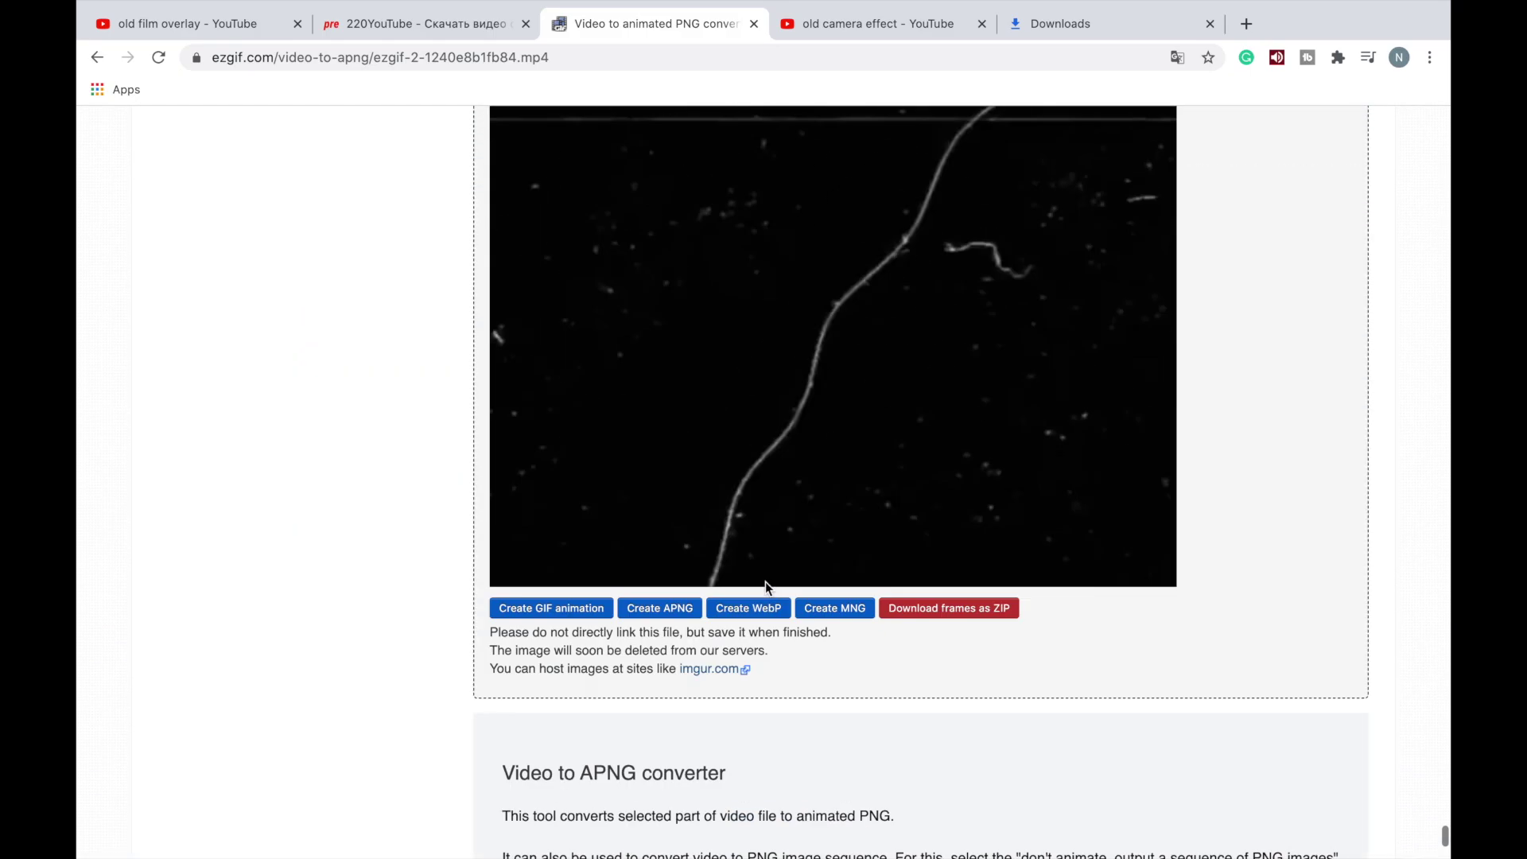
Step: Download the frames ZIP and rename it 'dust and scratches.zip' in Finder's Downloads
{"action": "left_click", "coordinate": [946, 610]}
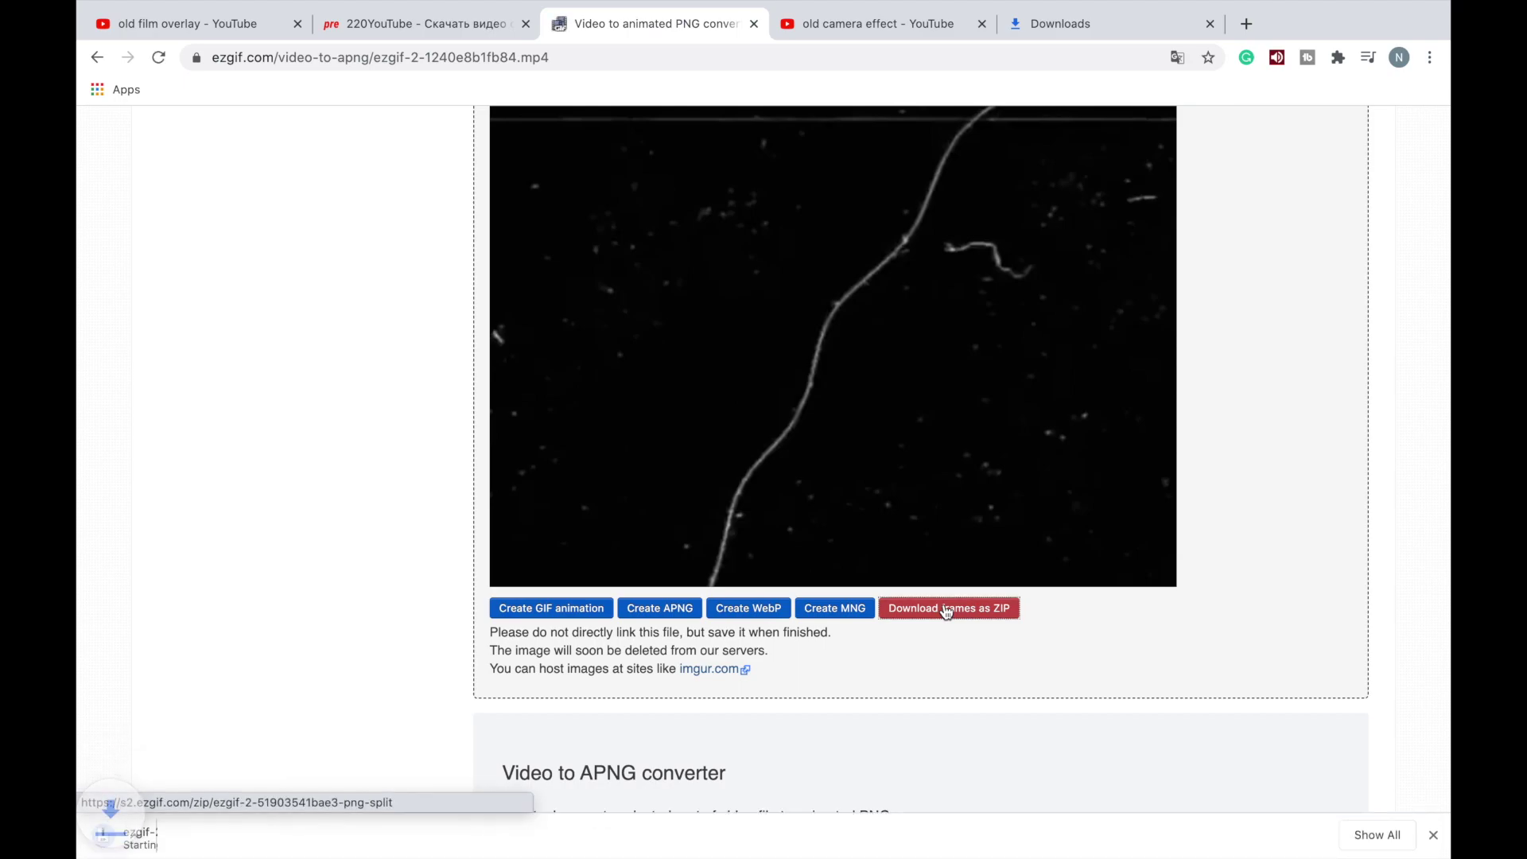
{"action": "left_click", "coordinate": [134, 32]}
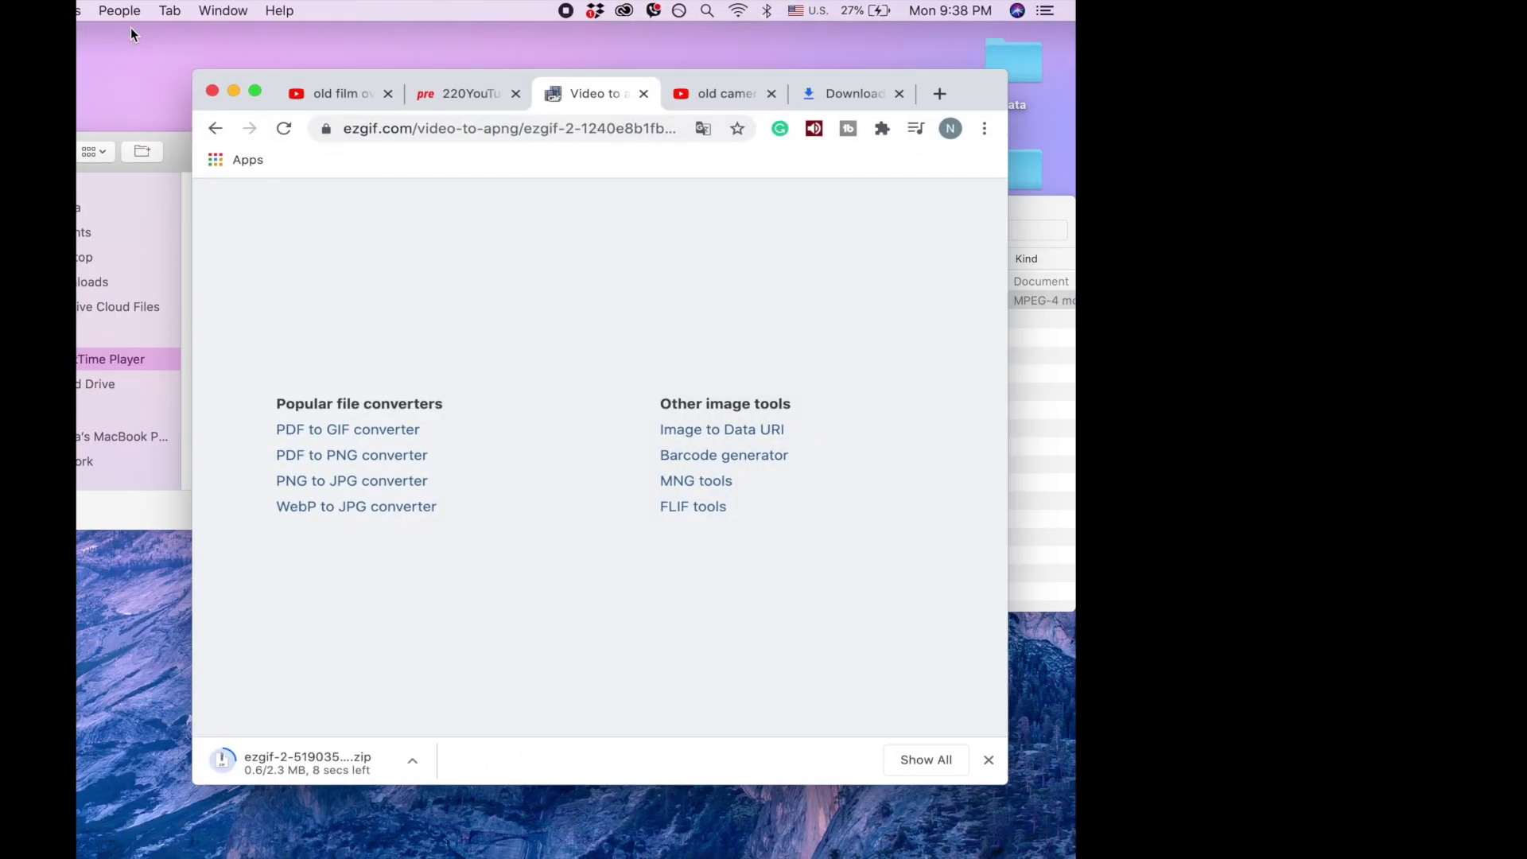
{"action": "left_click", "coordinate": [1079, 351]}
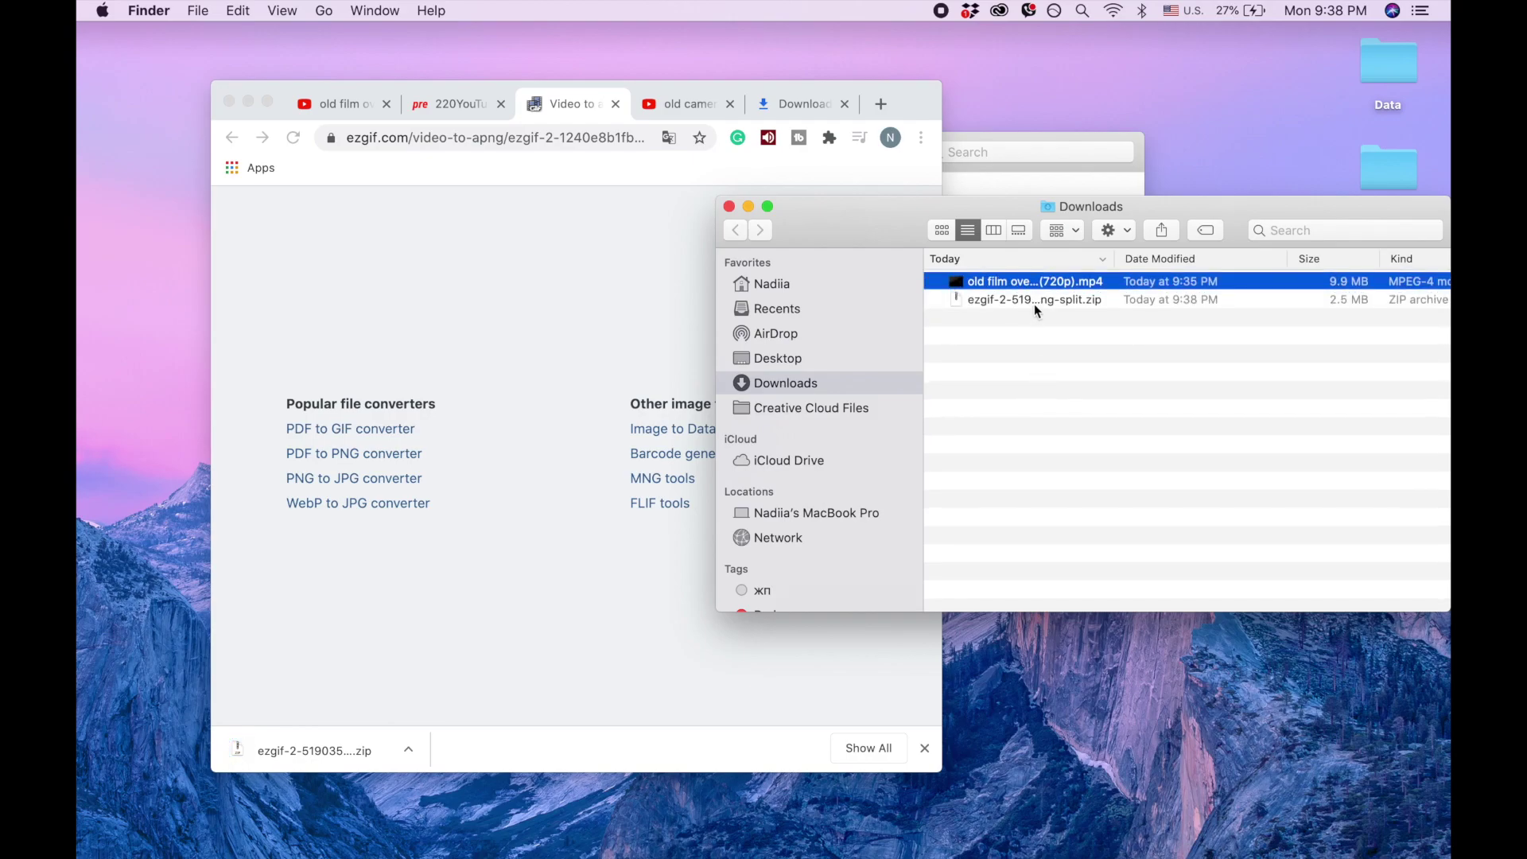
{"action": "left_click", "coordinate": [1034, 300]}
{"action": "left_click", "coordinate": [1031, 301]}
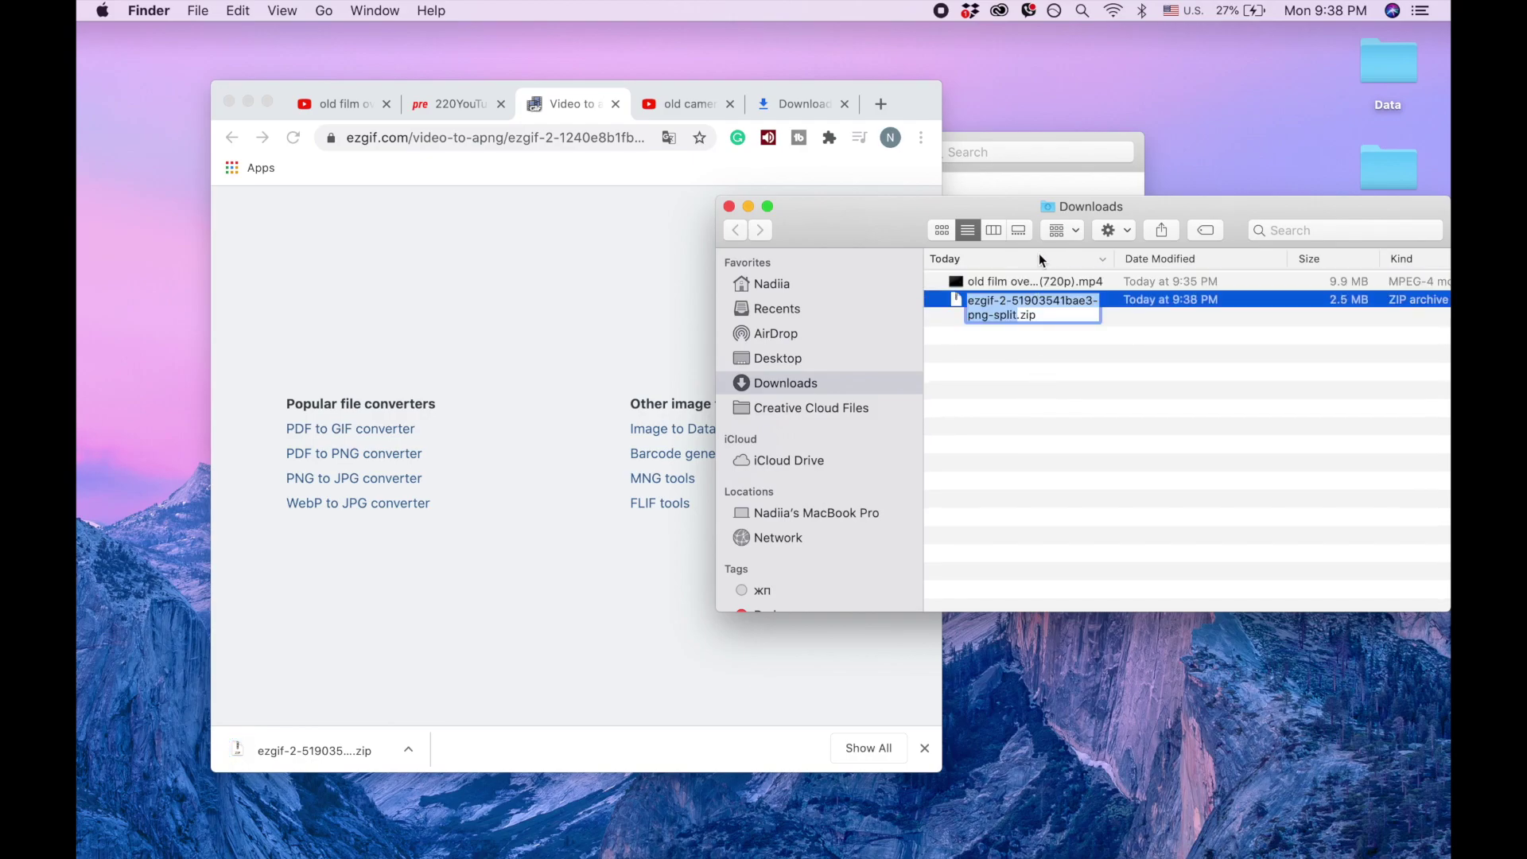
{"action": "type", "text": "dust and sc"}
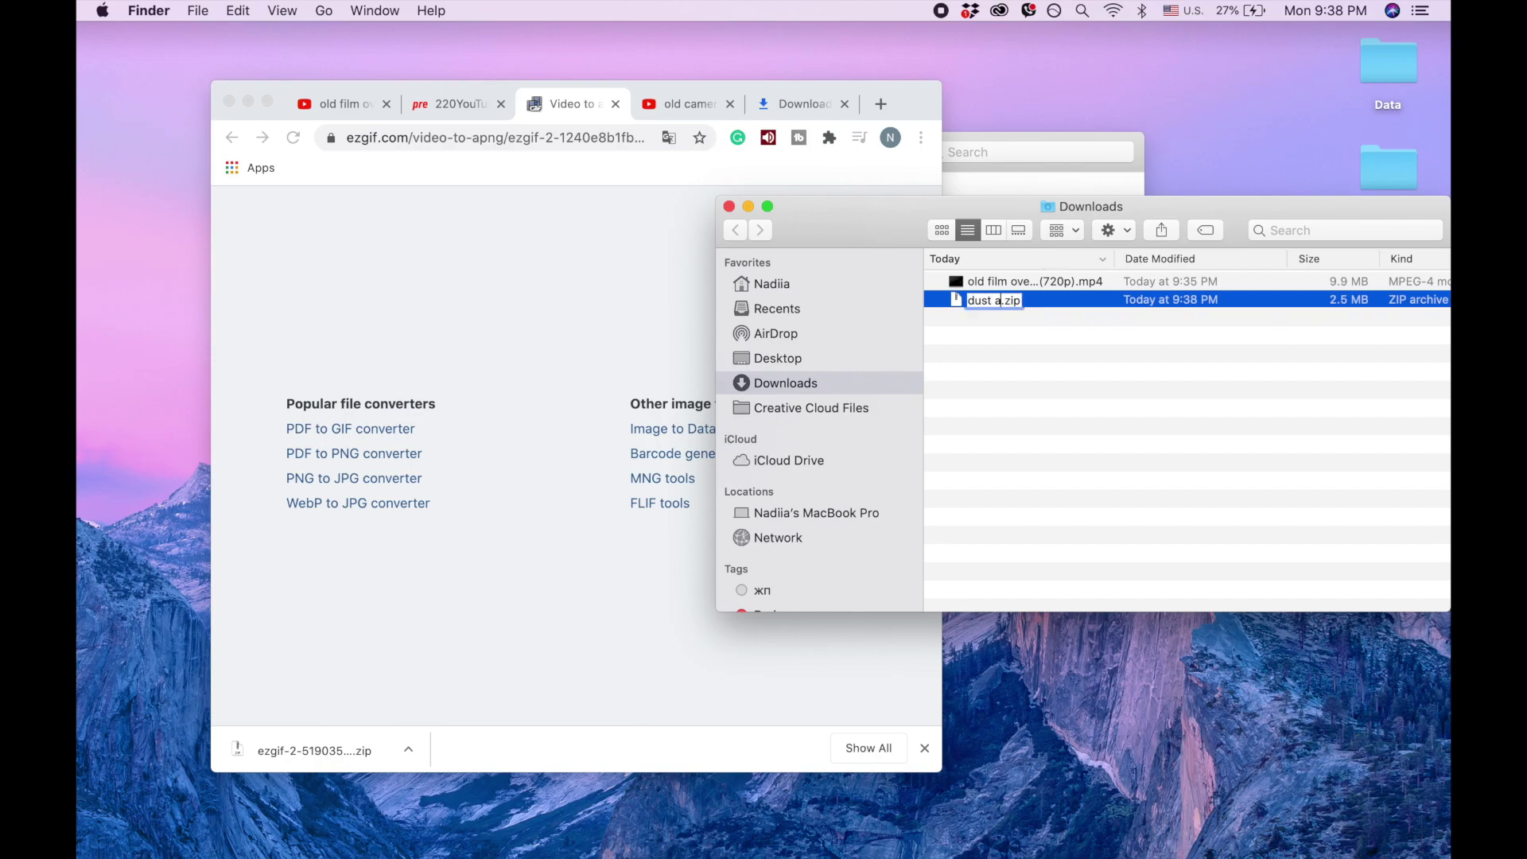
{"action": "type", "text": "ratches"}
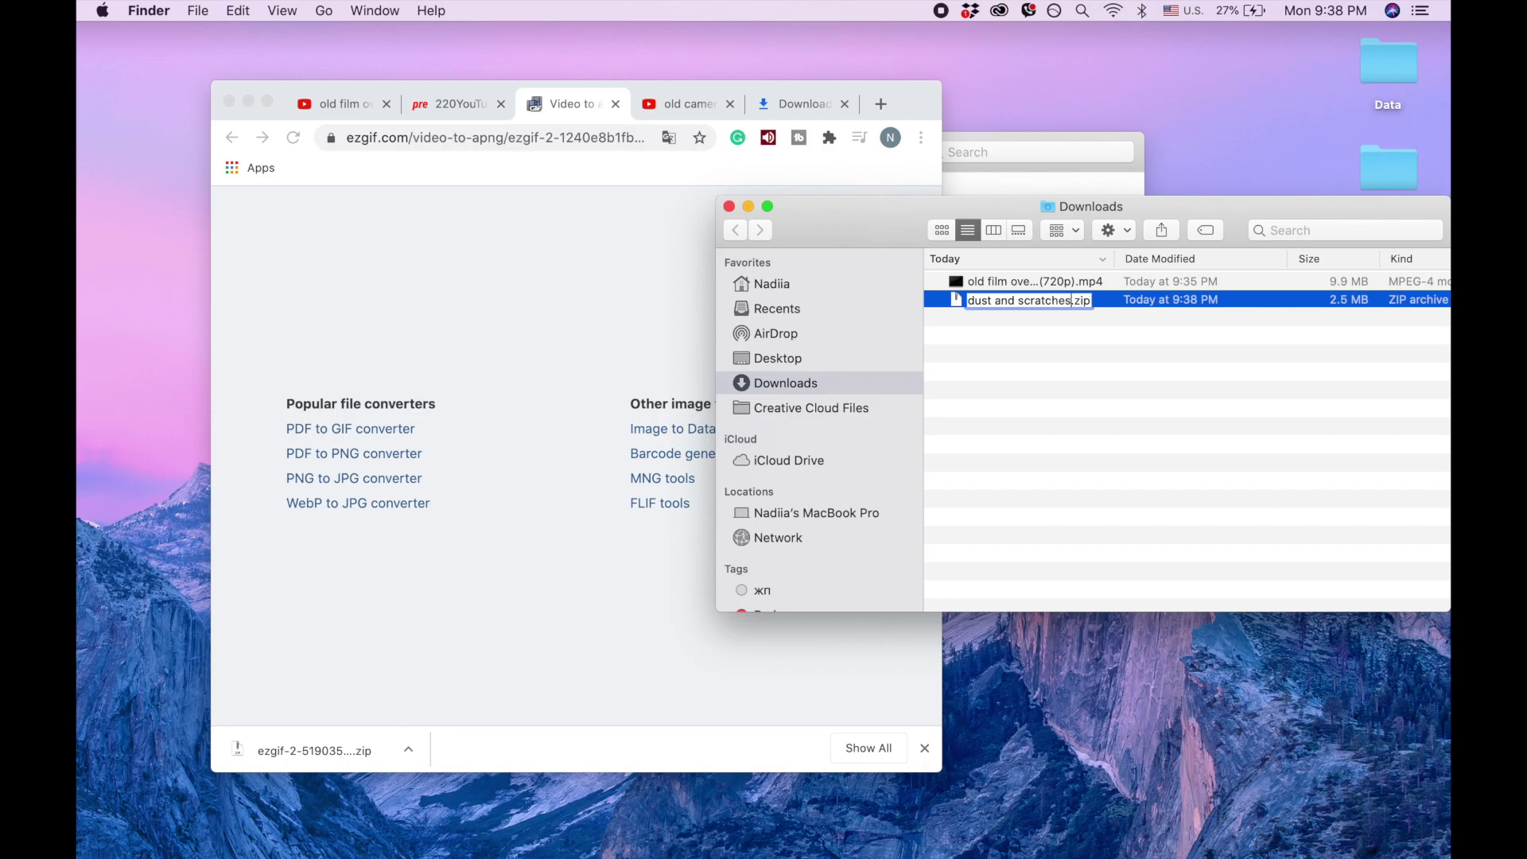
{"action": "key", "text": "Return"}
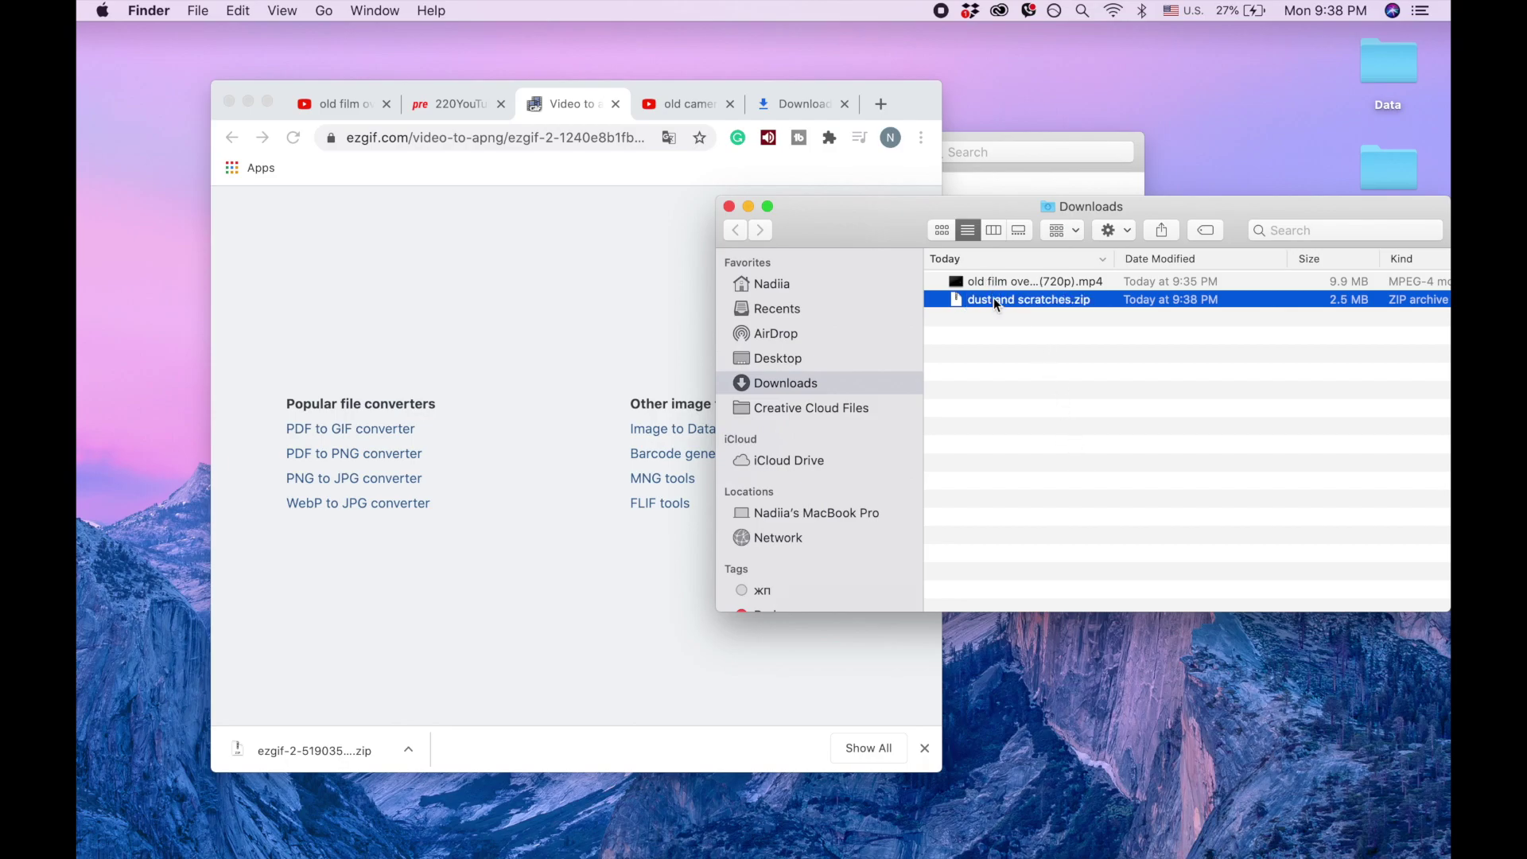
Step: Unzip dust and scratches.zip into a folder and cancel the QuickTime Player open dialog
{"action": "double_click", "coordinate": [994, 299]}
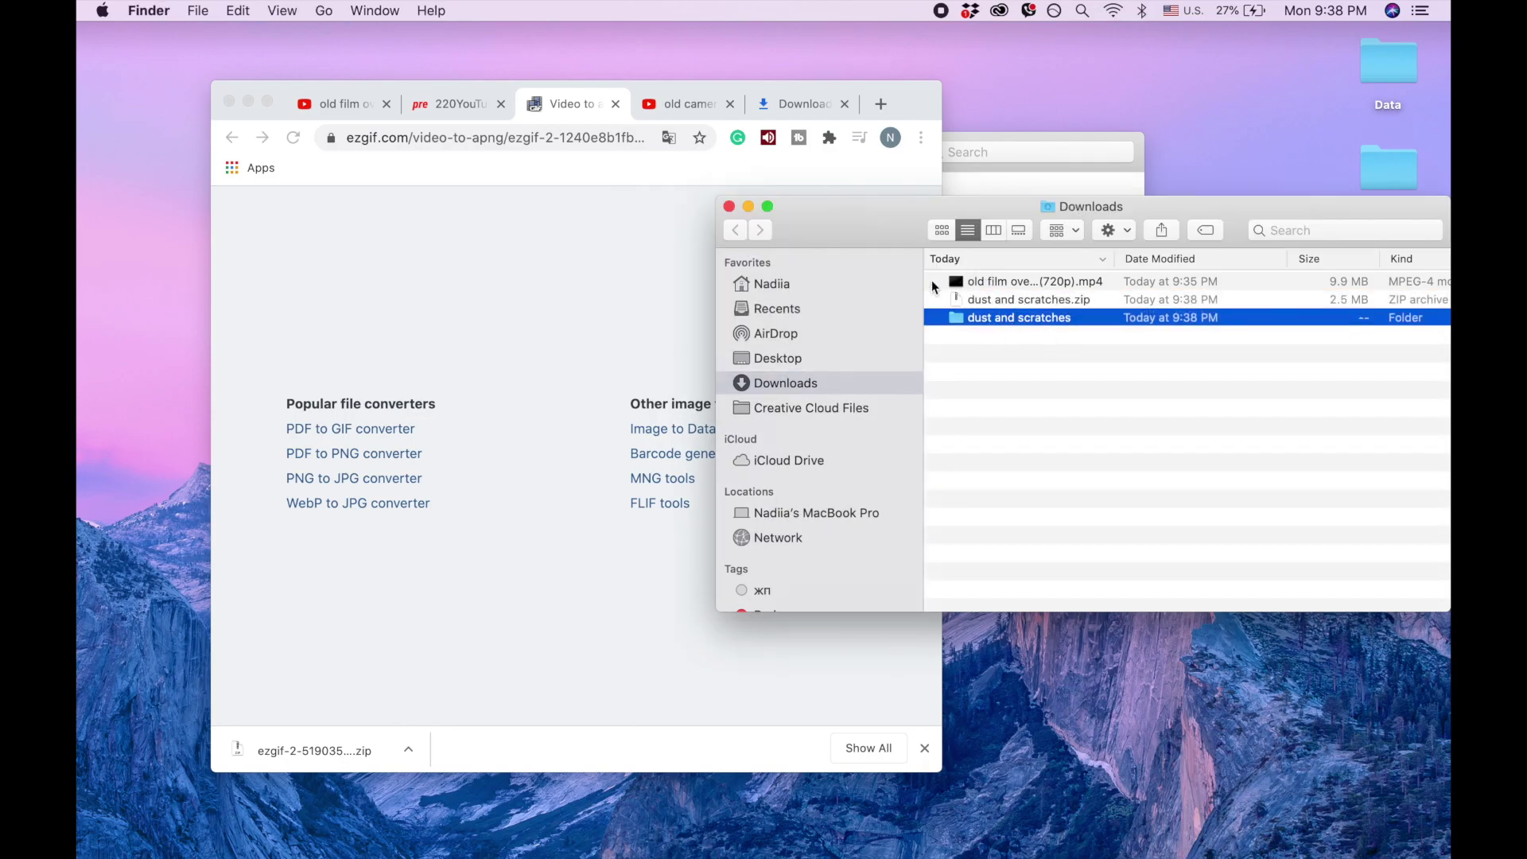
{"action": "left_click", "coordinate": [249, 101]}
{"action": "left_click", "coordinate": [653, 276]}
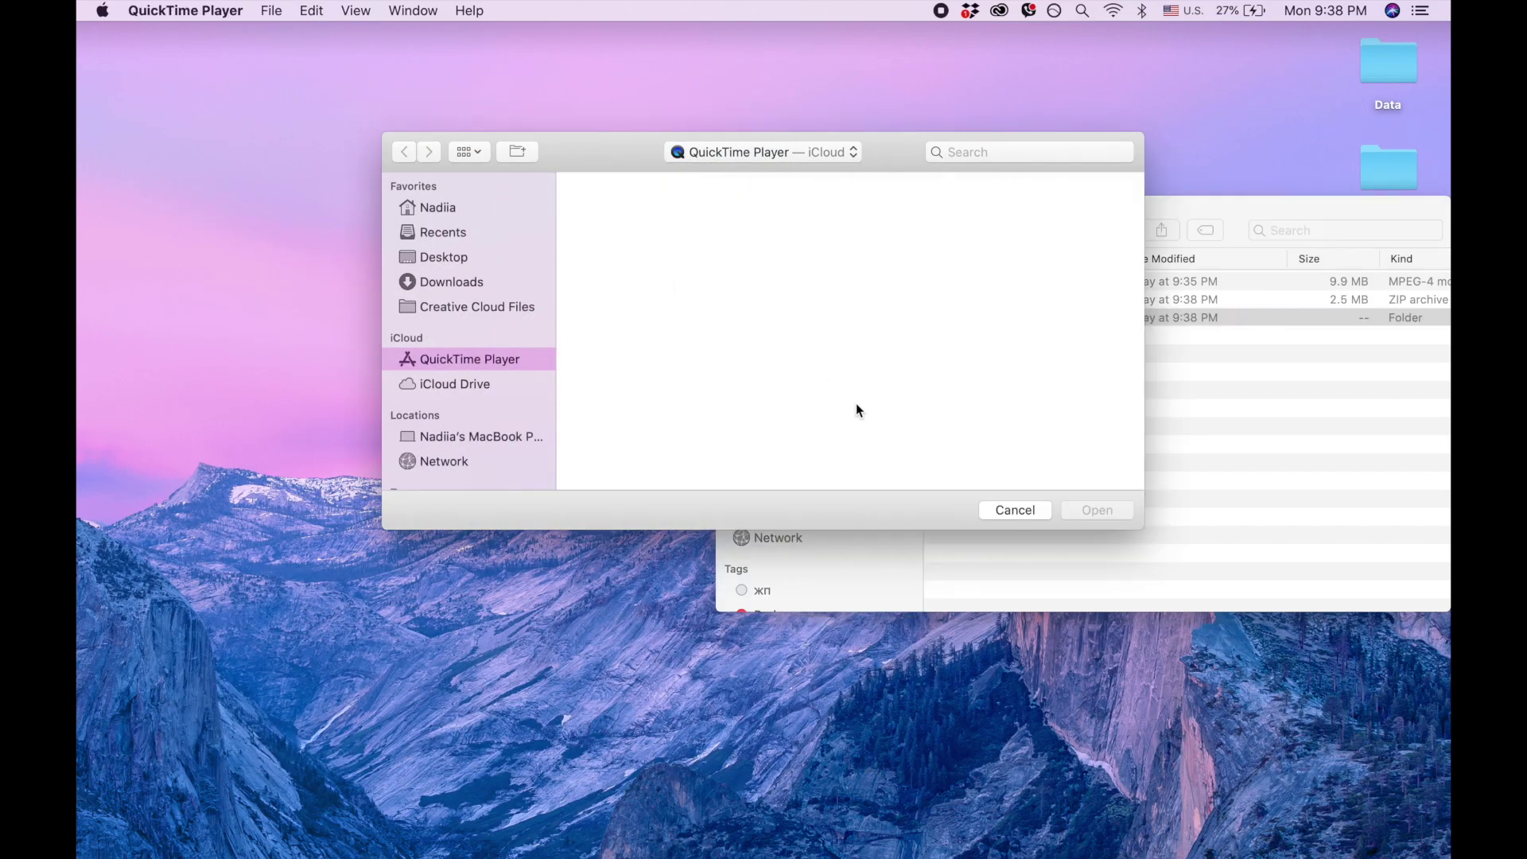
{"action": "left_click", "coordinate": [1023, 512]}
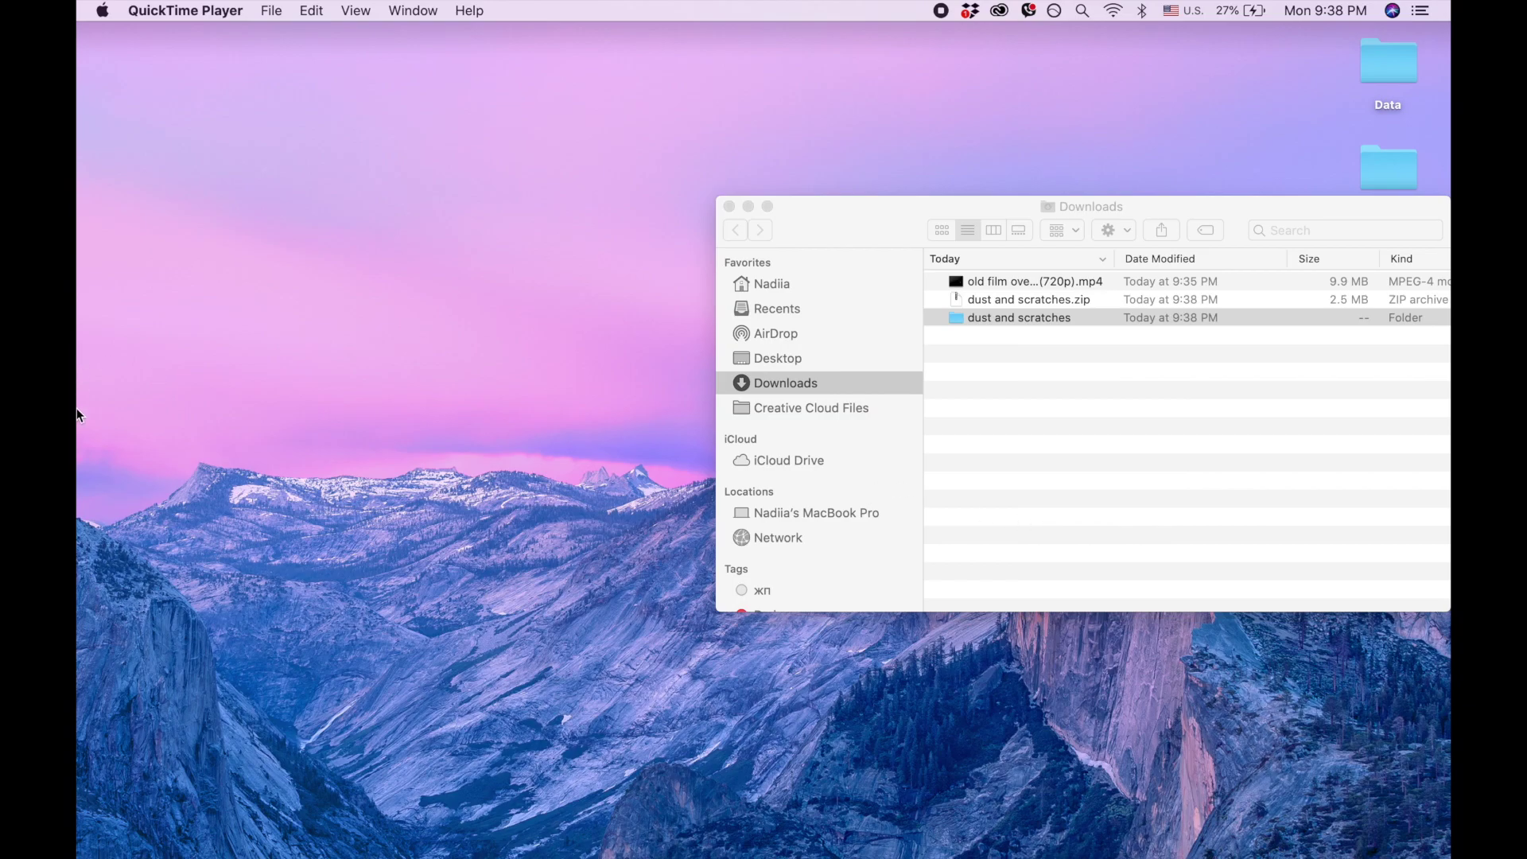
Step: Save the current project as 'a' on the Desktop, close it, and start a new Blank Project
{"action": "mouse_move", "coordinate": [77, 414]}
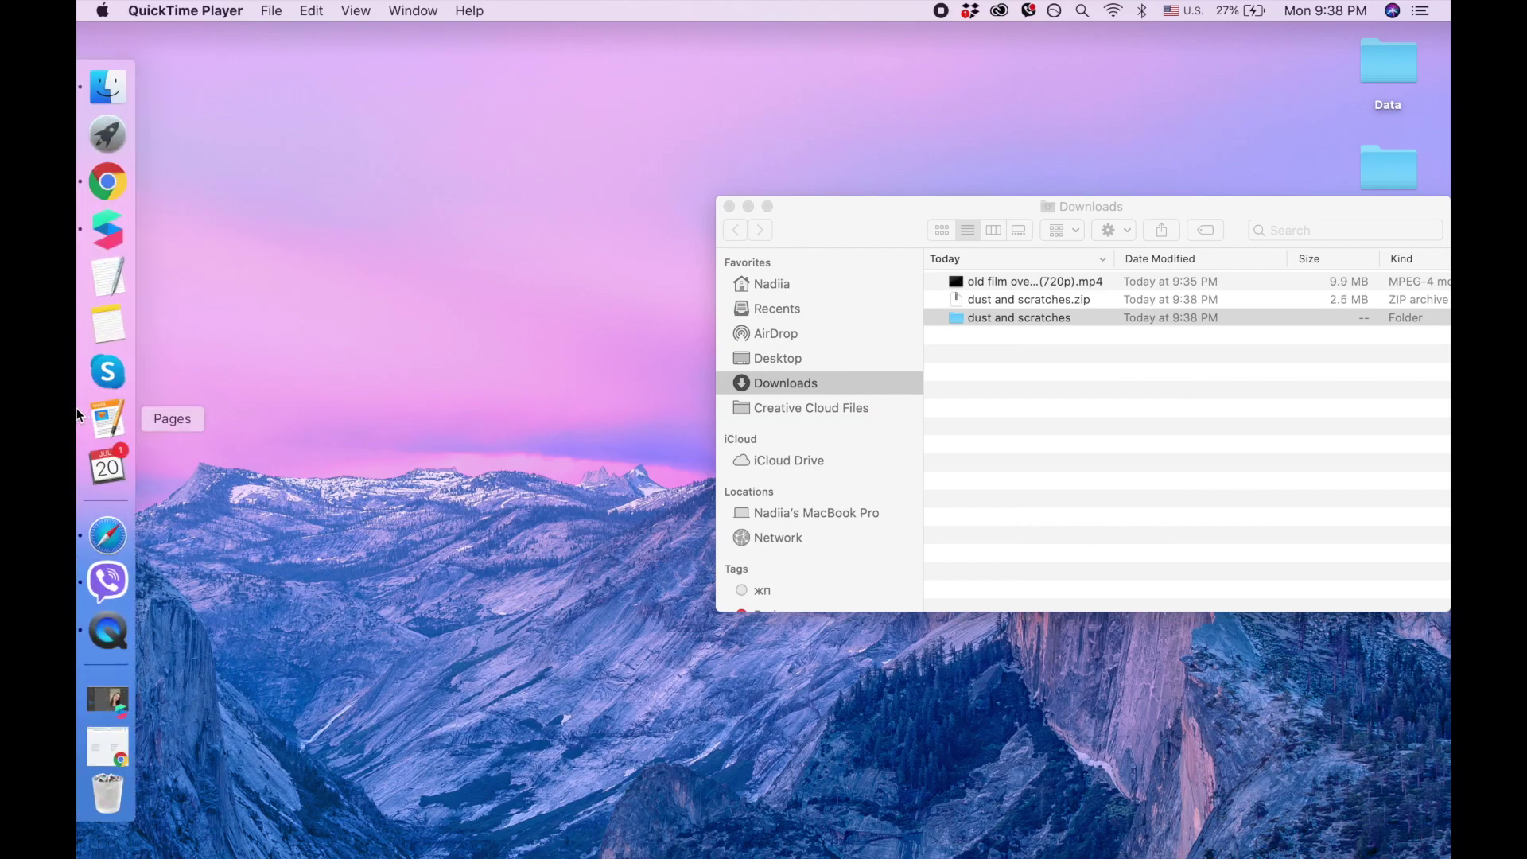
{"action": "left_click", "coordinate": [105, 231]}
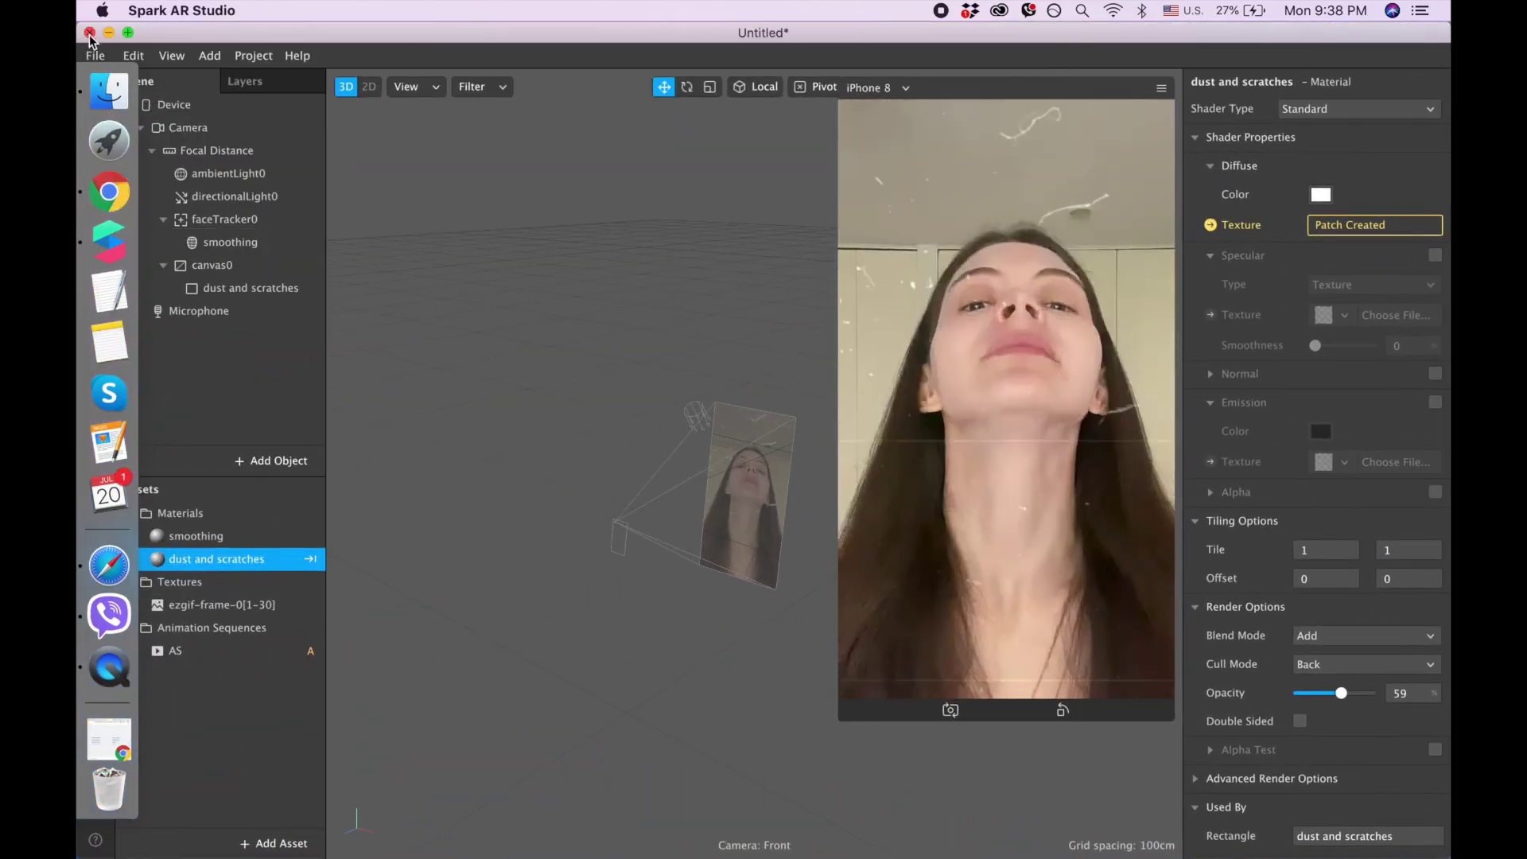
{"action": "left_click", "coordinate": [89, 33]}
{"action": "left_click", "coordinate": [914, 140]}
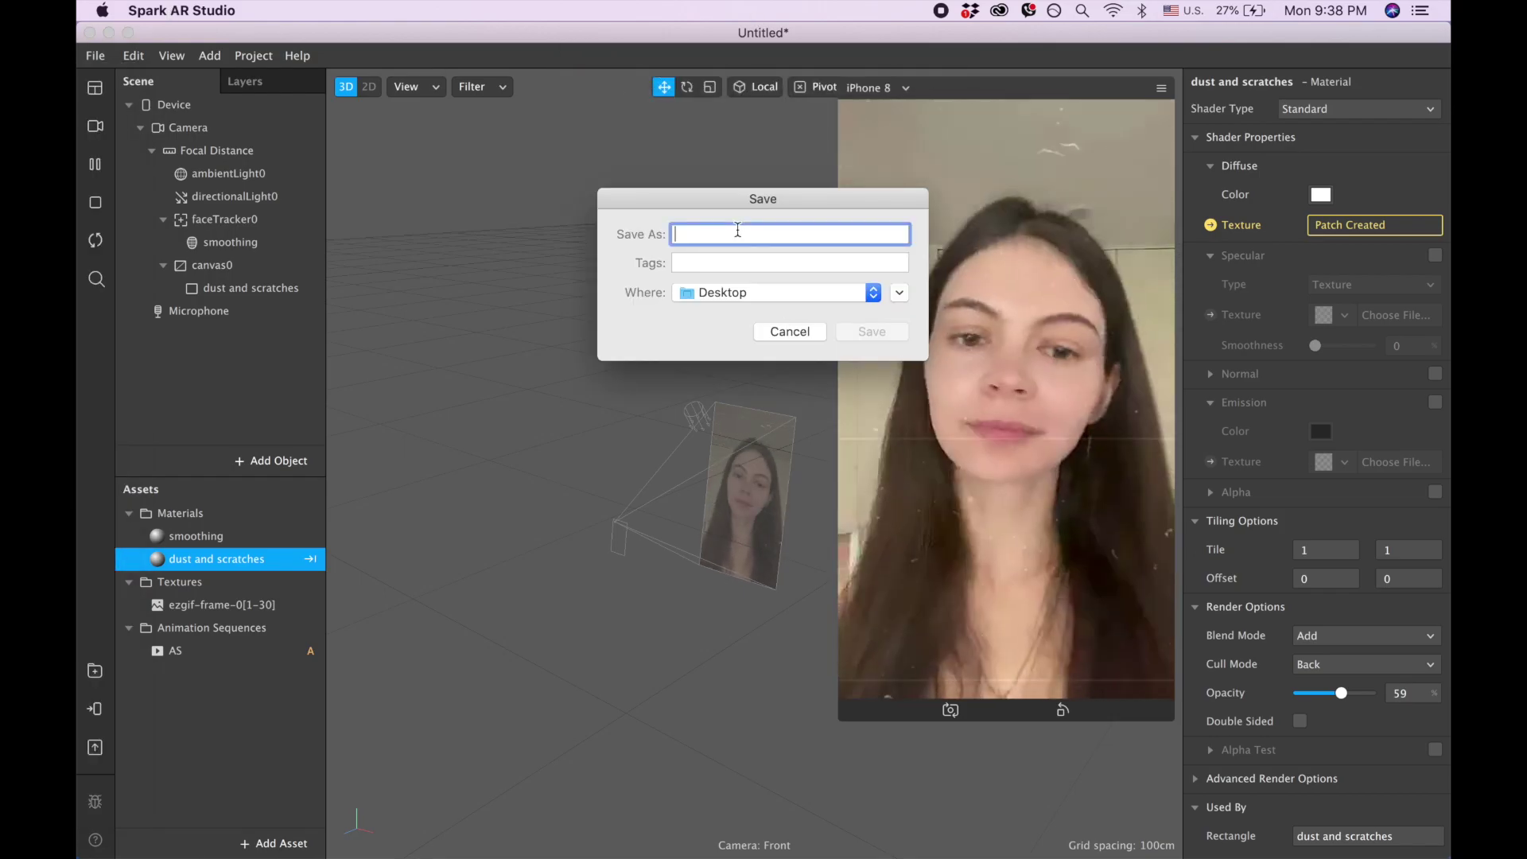
{"action": "type", "text": "a"}
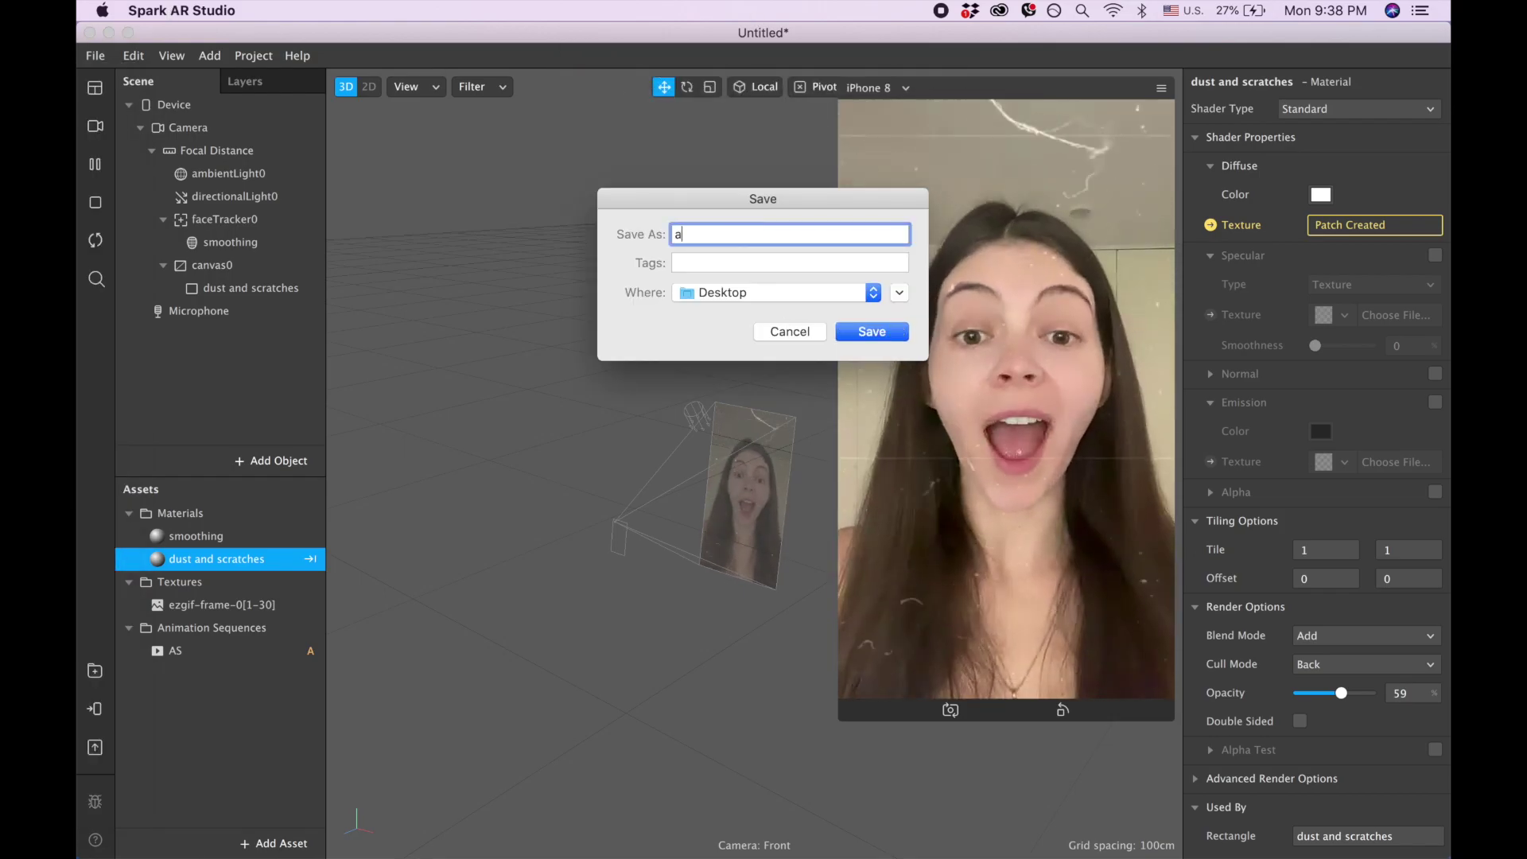
{"action": "left_click", "coordinate": [864, 332]}
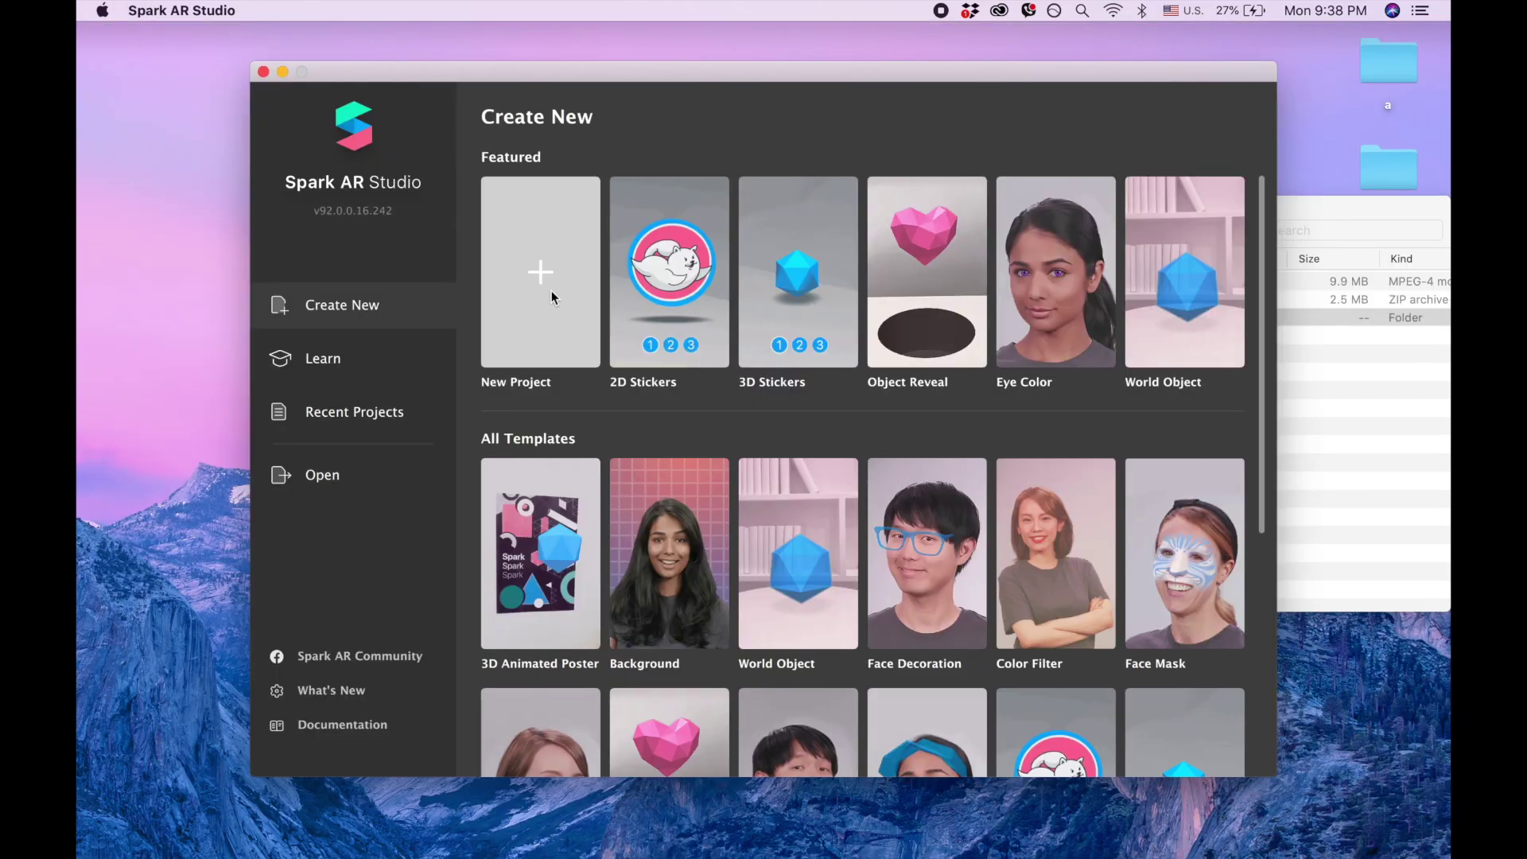
{"action": "left_click", "coordinate": [551, 290]}
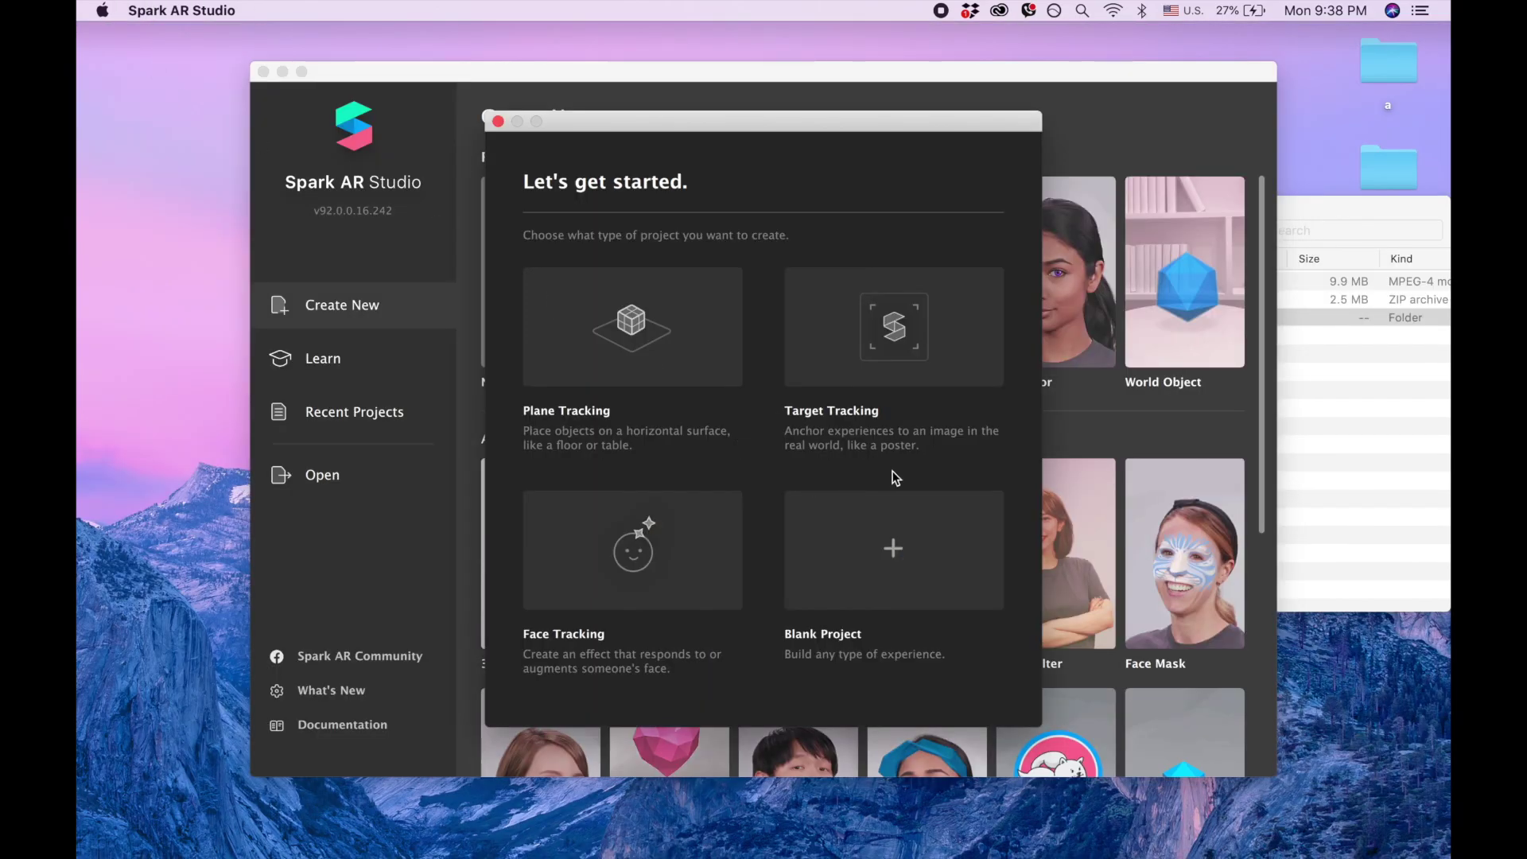
{"action": "left_click", "coordinate": [902, 571]}
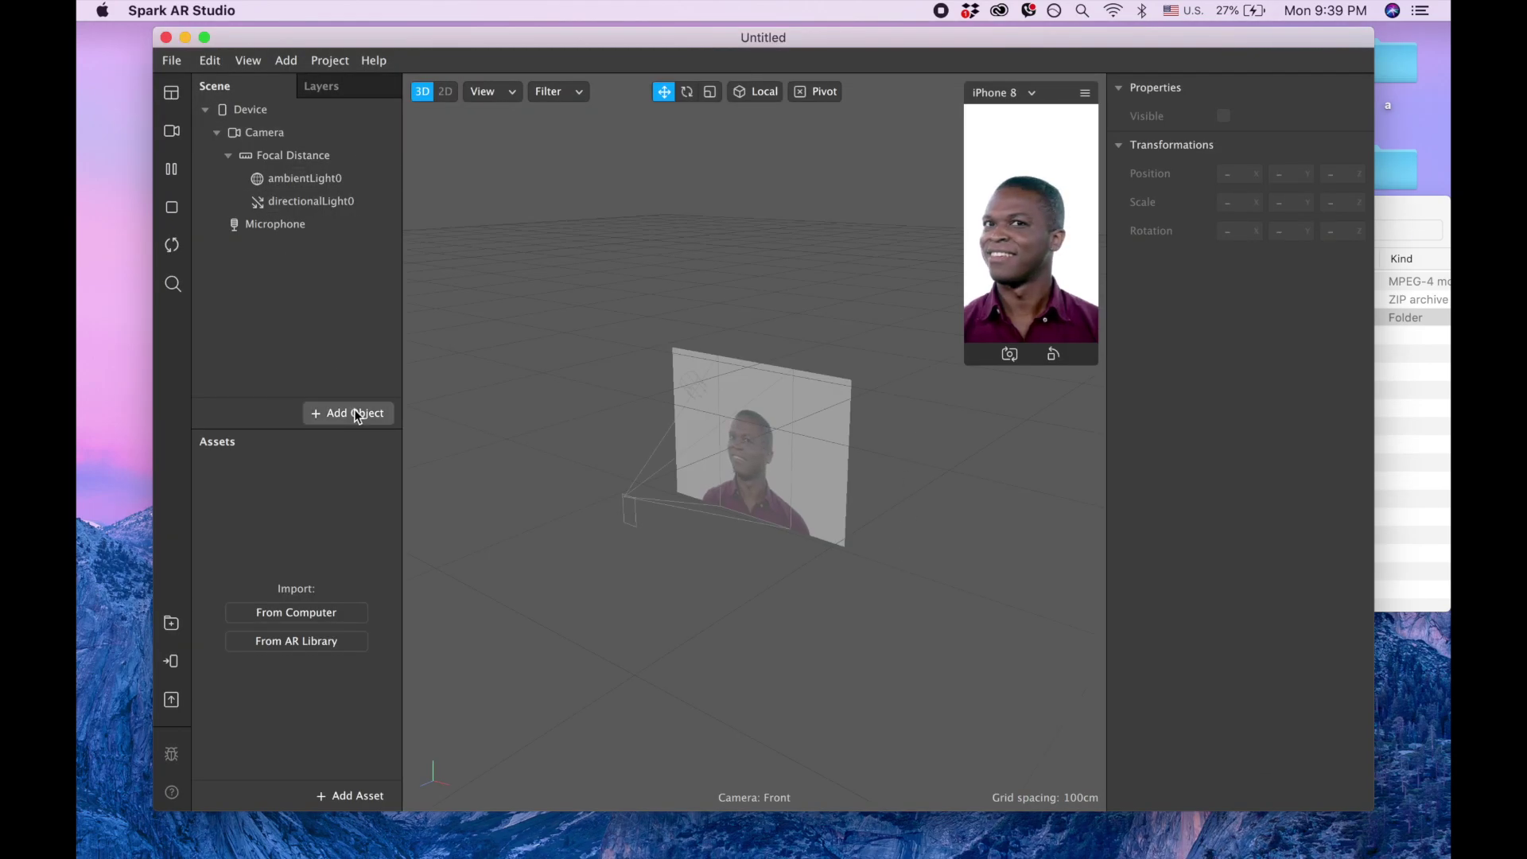
Step: Insert a Face Mesh, inside a face tracker, into the scene
{"action": "left_click", "coordinate": [356, 414]}
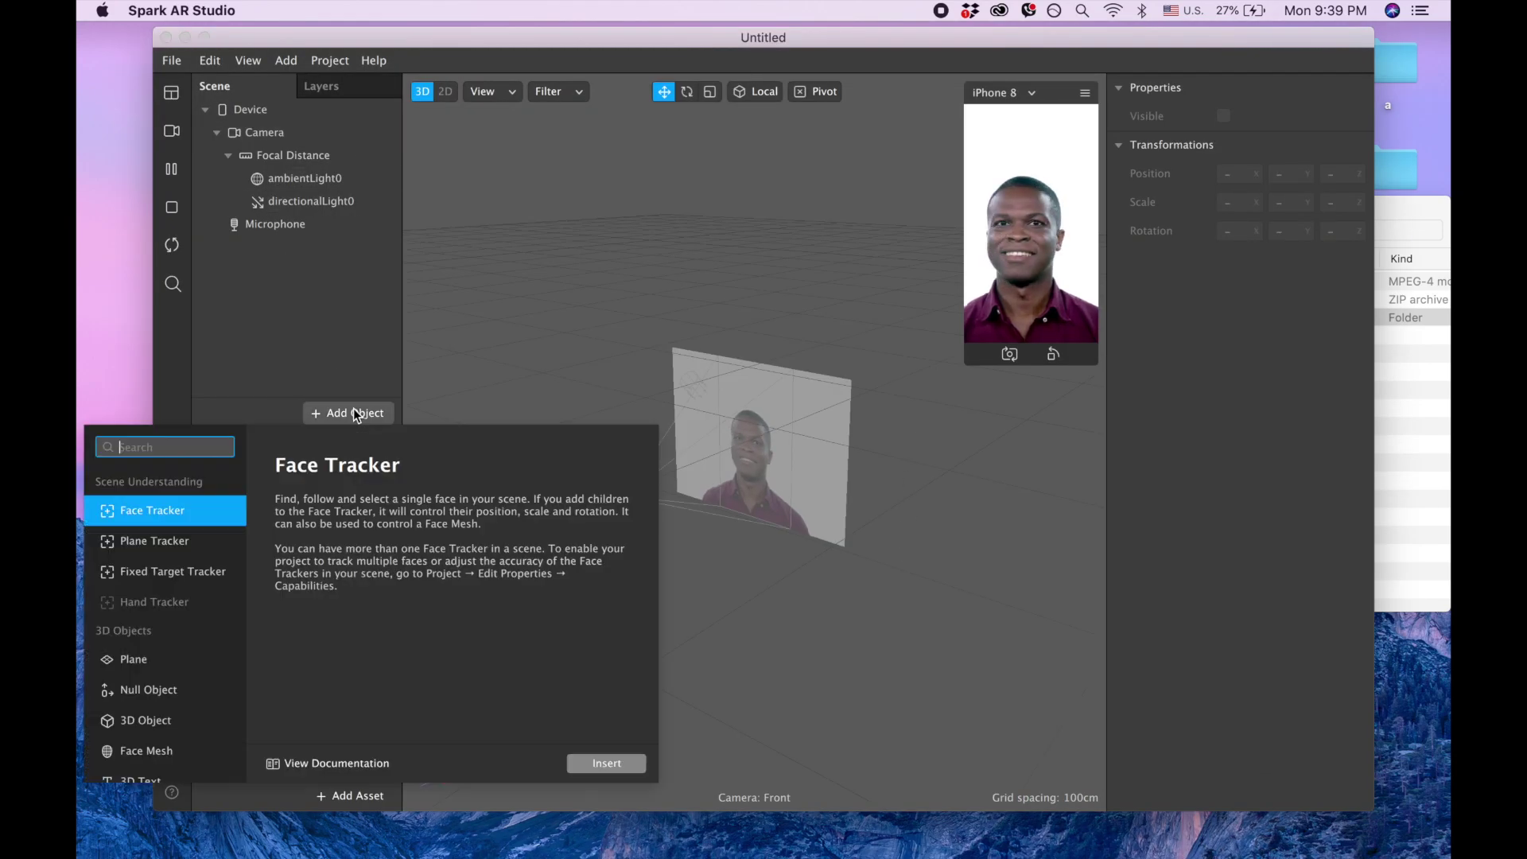
{"action": "scroll", "coordinate": [159, 611], "scroll_direction": "down", "scroll_amount": 3}
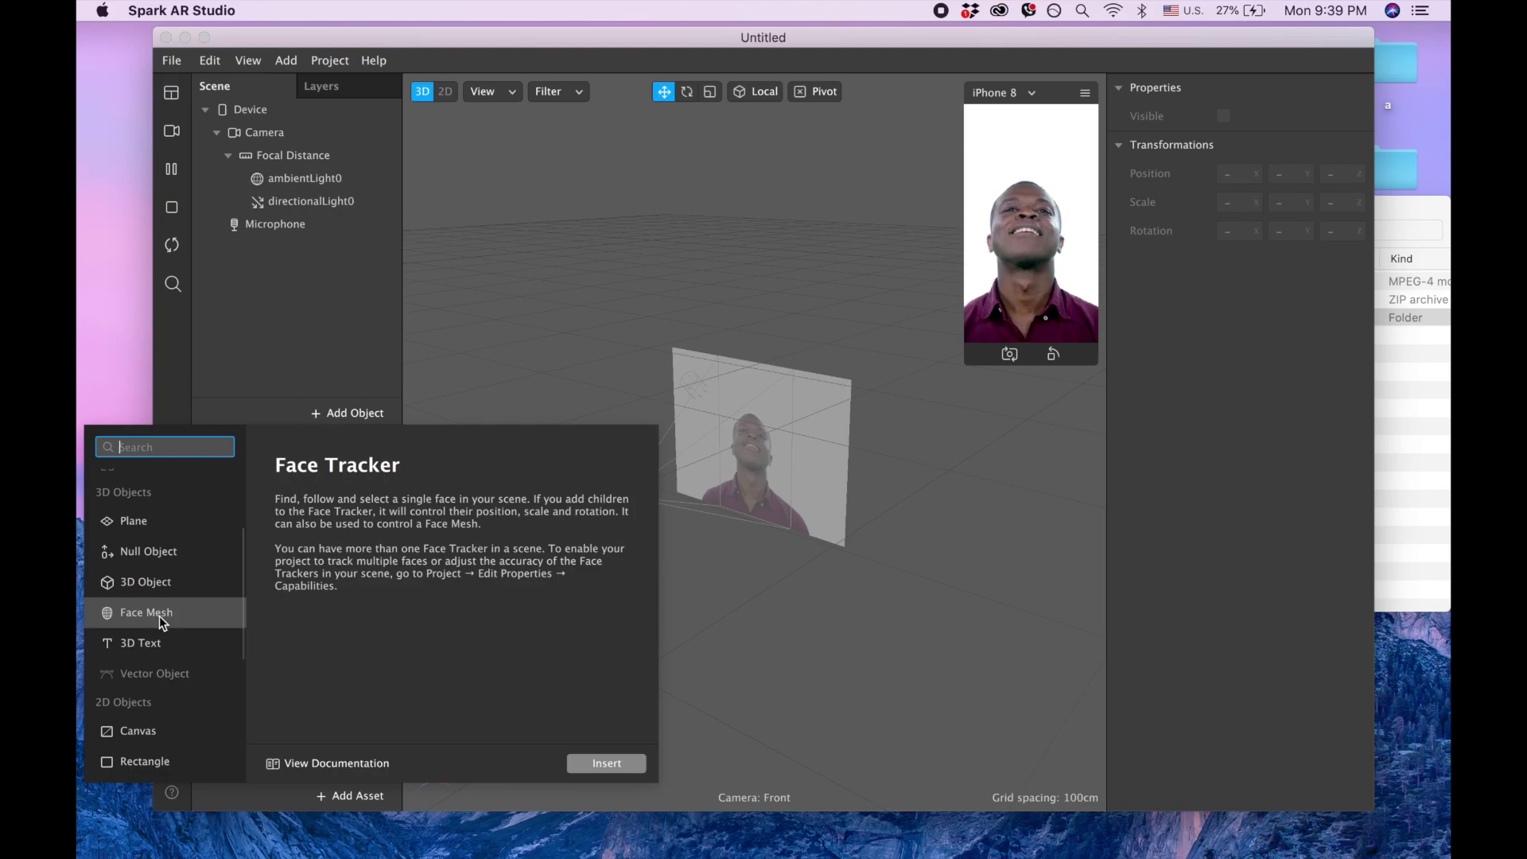
{"action": "left_click", "coordinate": [161, 612]}
{"action": "left_click", "coordinate": [594, 765]}
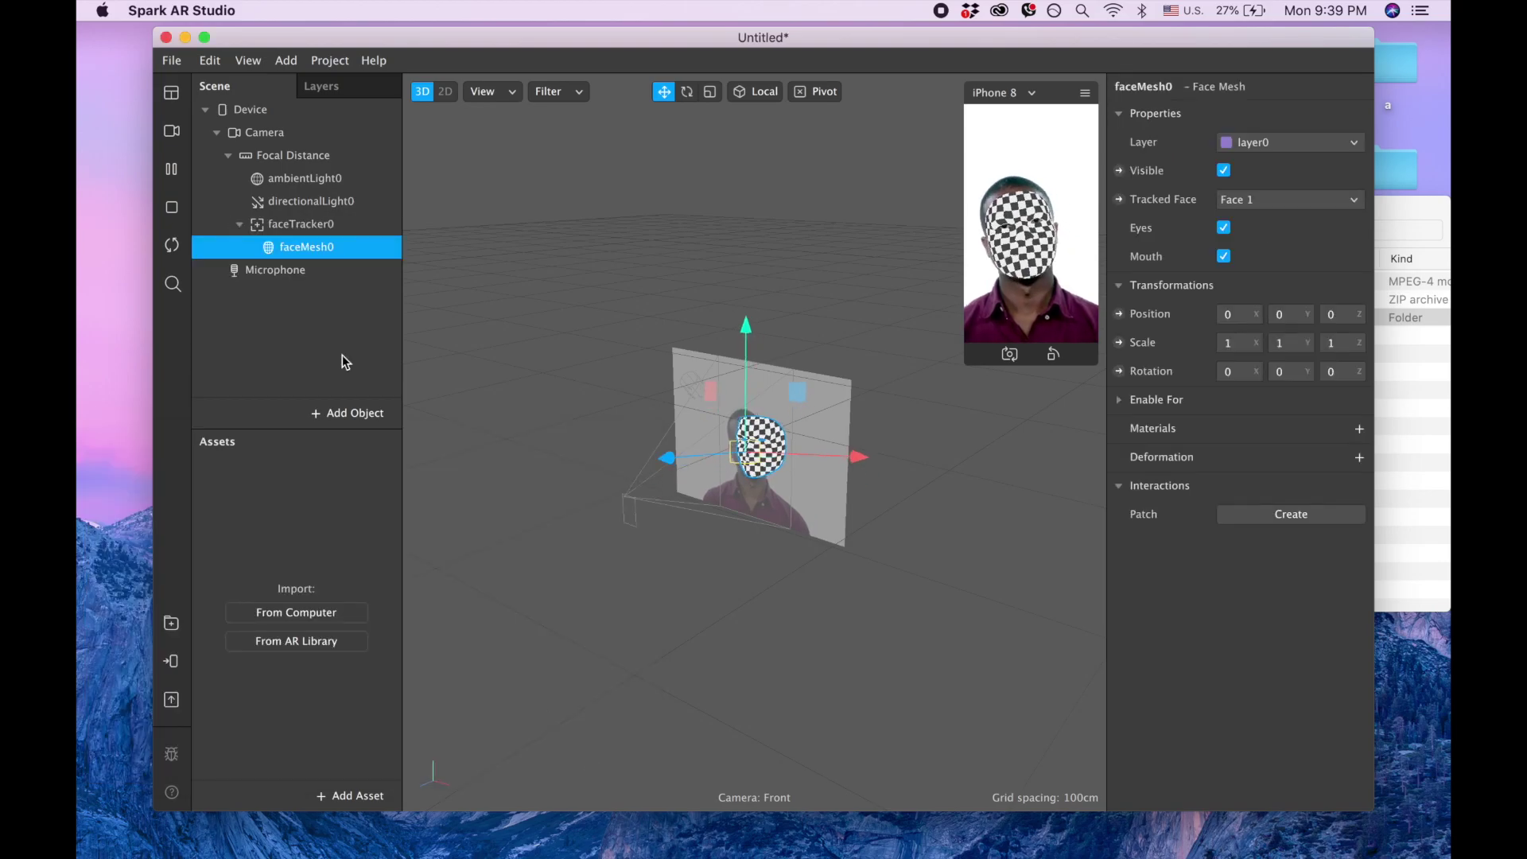
Step: Rename the new face mesh to 'smoothing'
{"action": "left_click", "coordinate": [308, 251]}
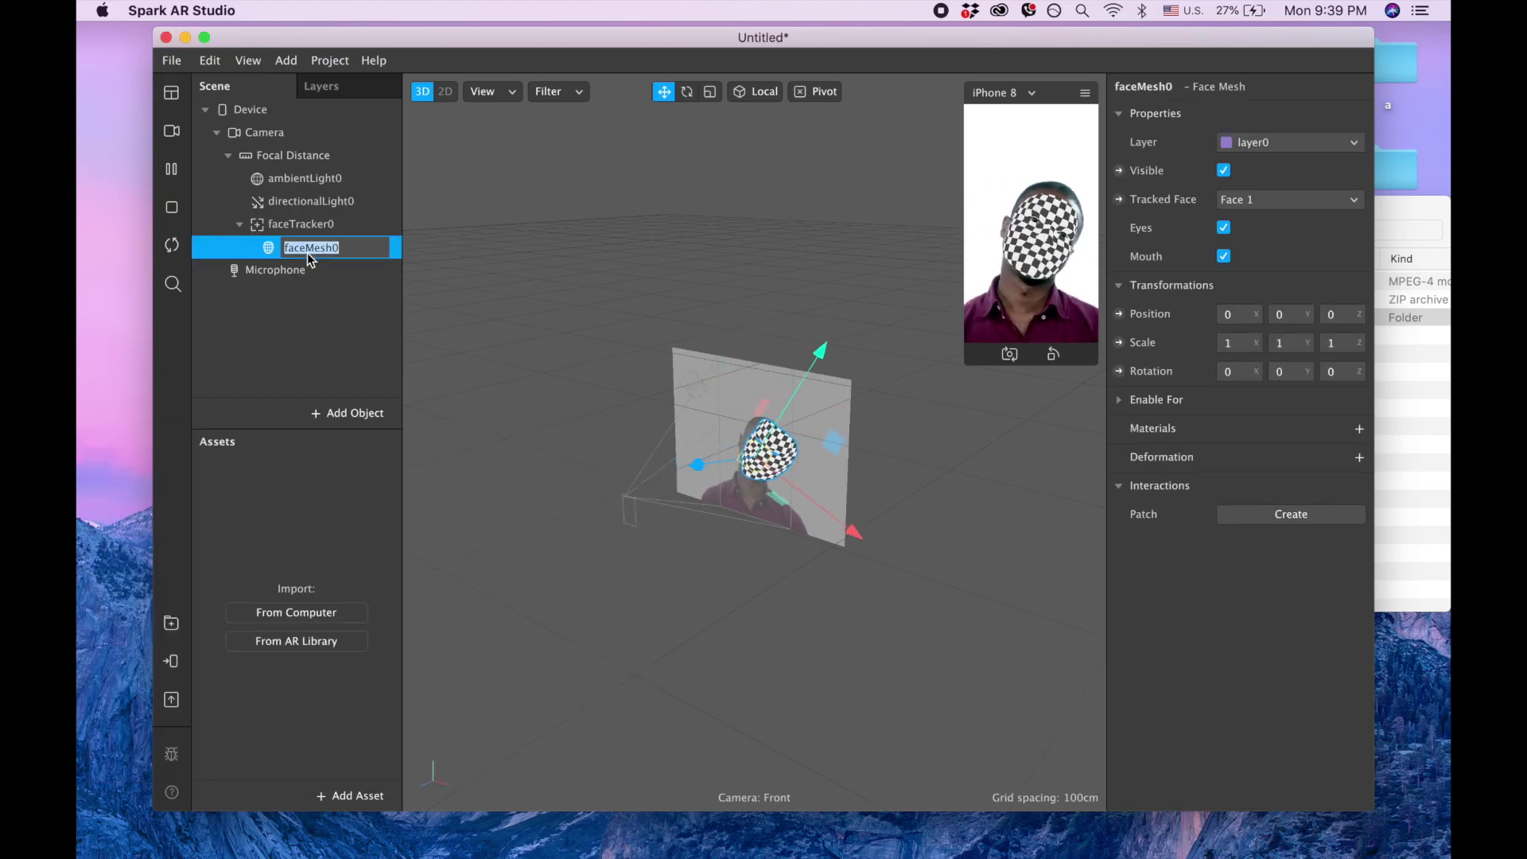
{"action": "type", "text": "smoothing"}
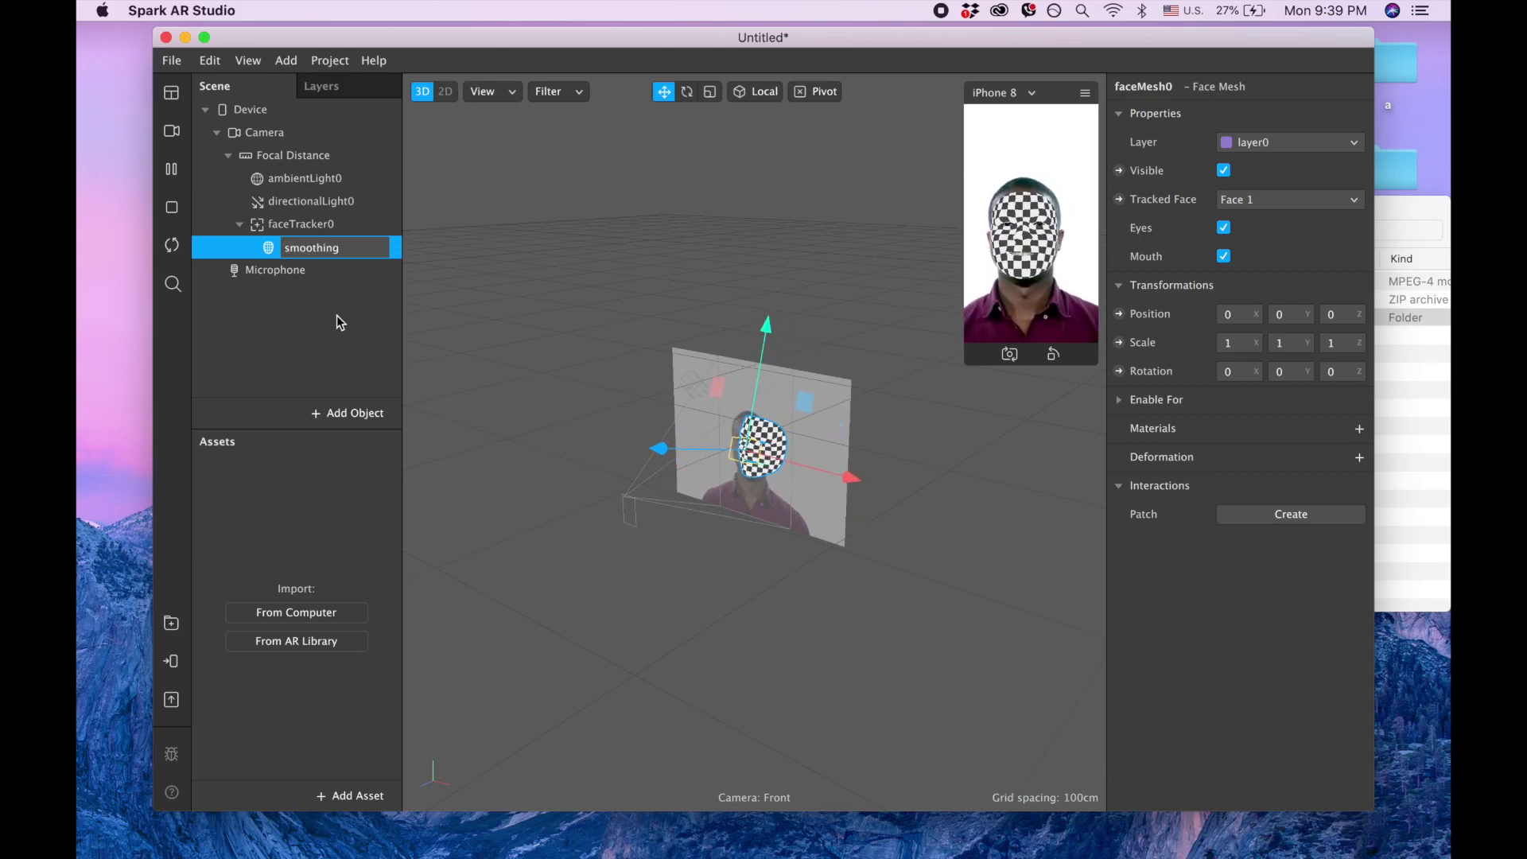
{"action": "left_click", "coordinate": [336, 315]}
{"action": "left_click", "coordinate": [338, 242]}
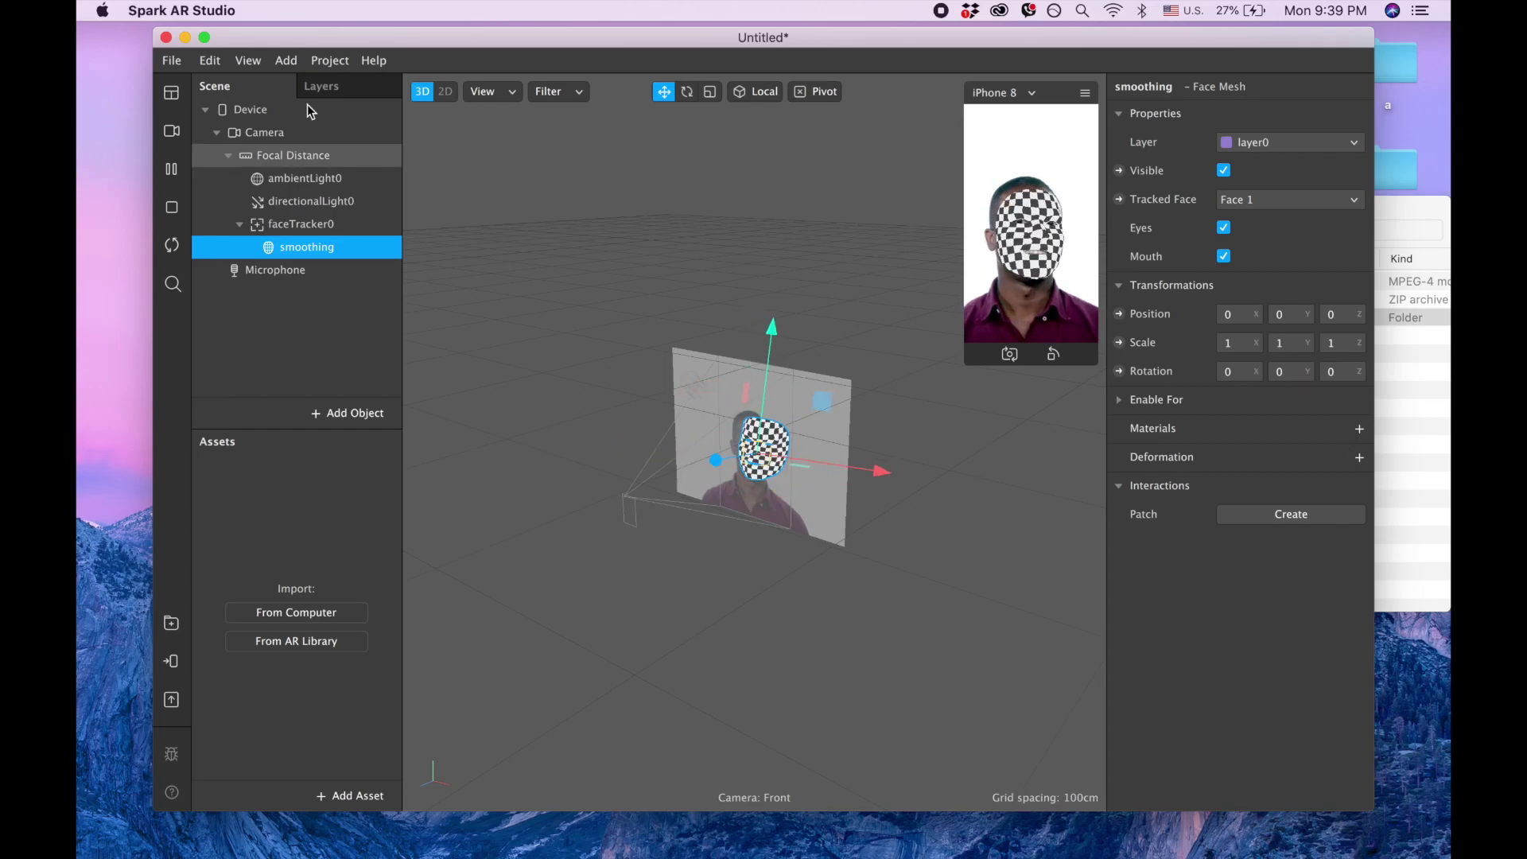
Step: Widen the window and add a new material to the face mesh, named 'smoothing'
{"action": "left_click", "coordinate": [205, 38]}
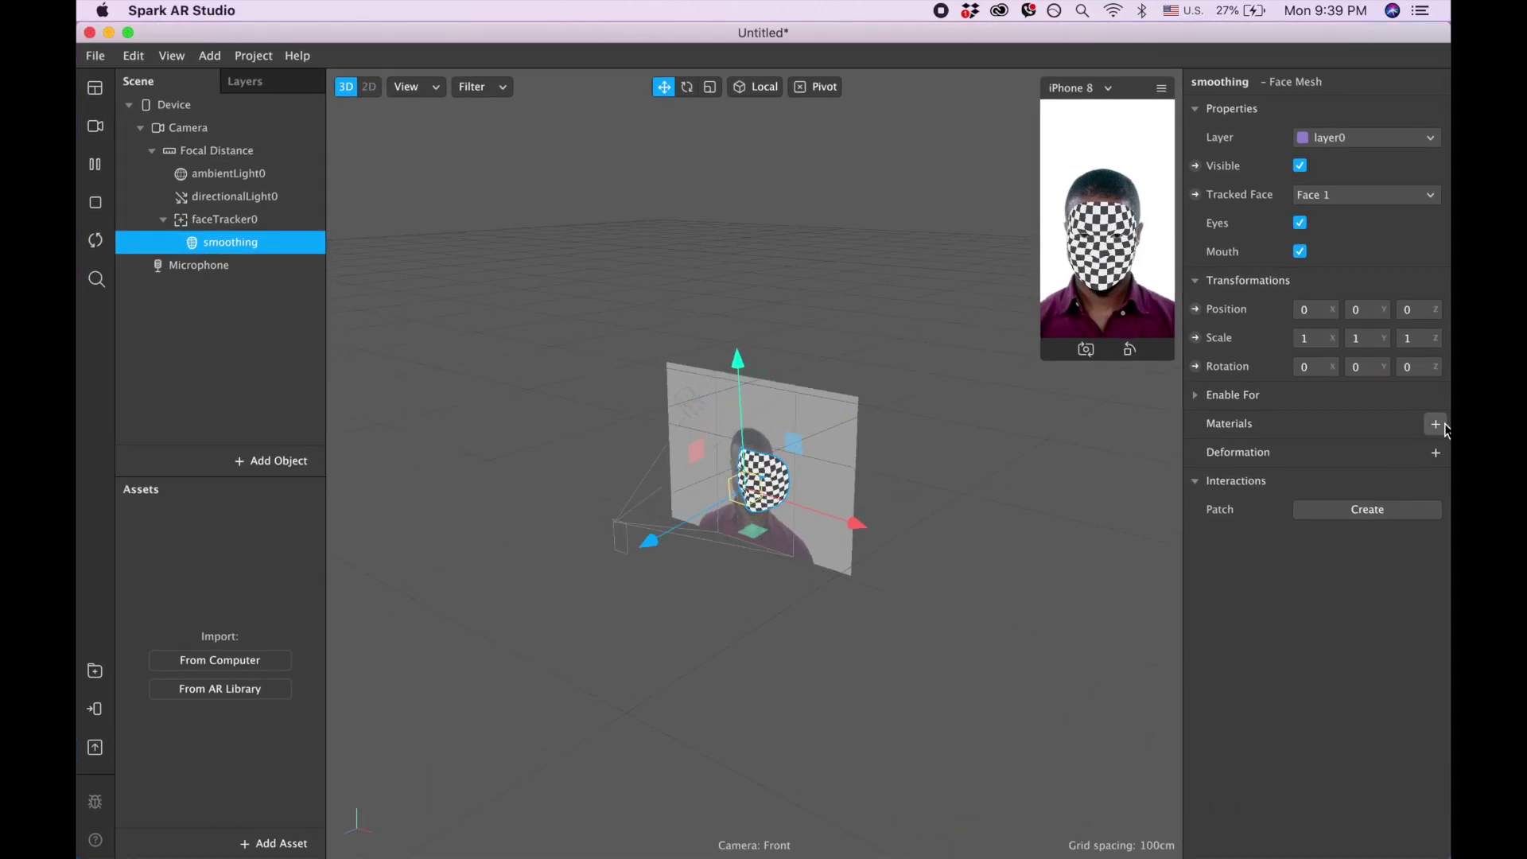
{"action": "left_click", "coordinate": [1435, 424]}
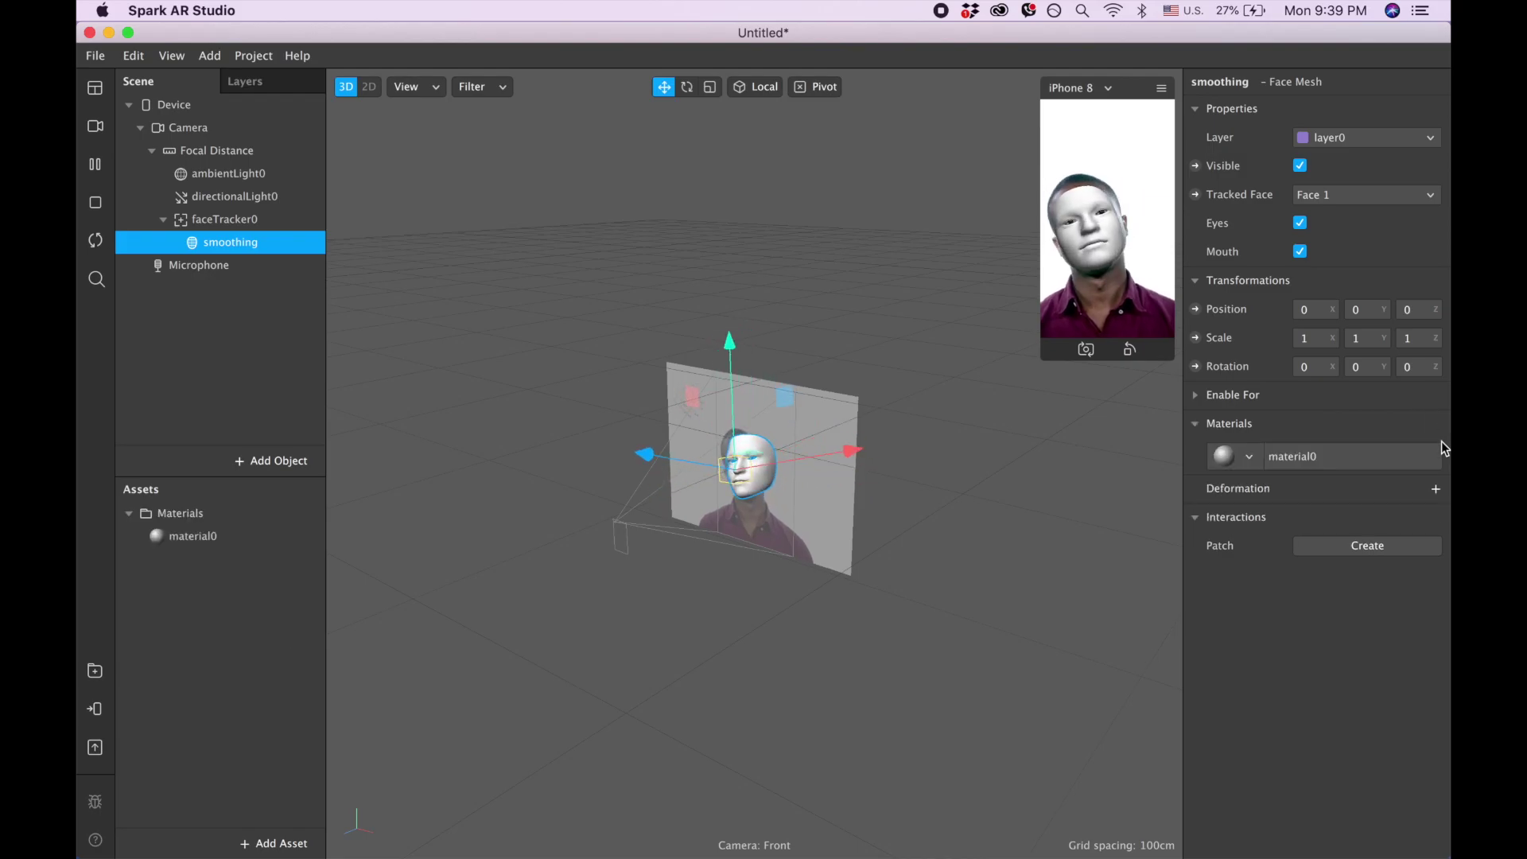
{"action": "double_click", "coordinate": [215, 536]}
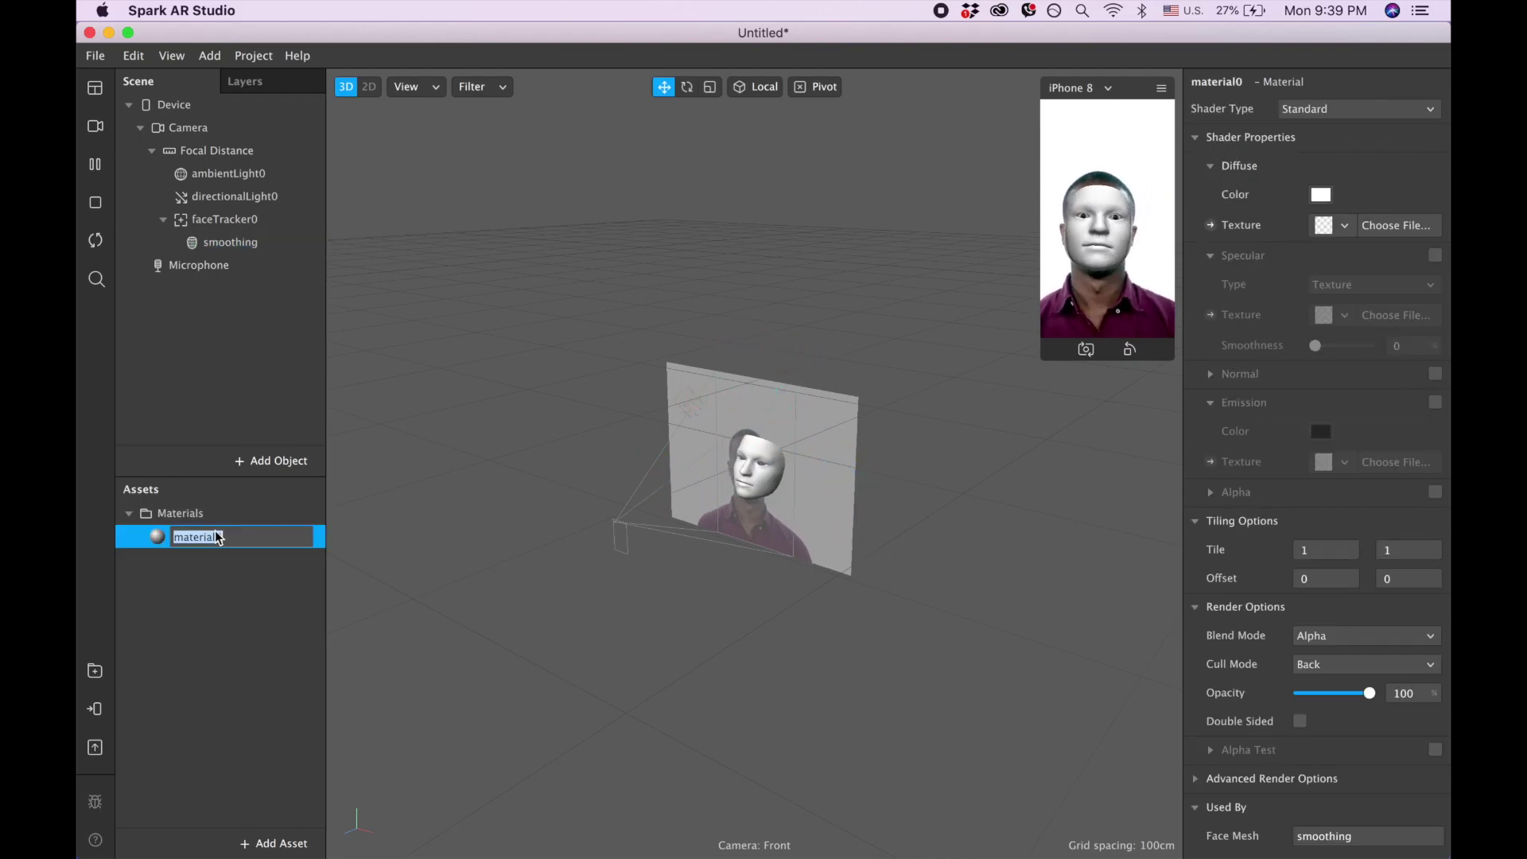
{"action": "type", "text": "smoothing"}
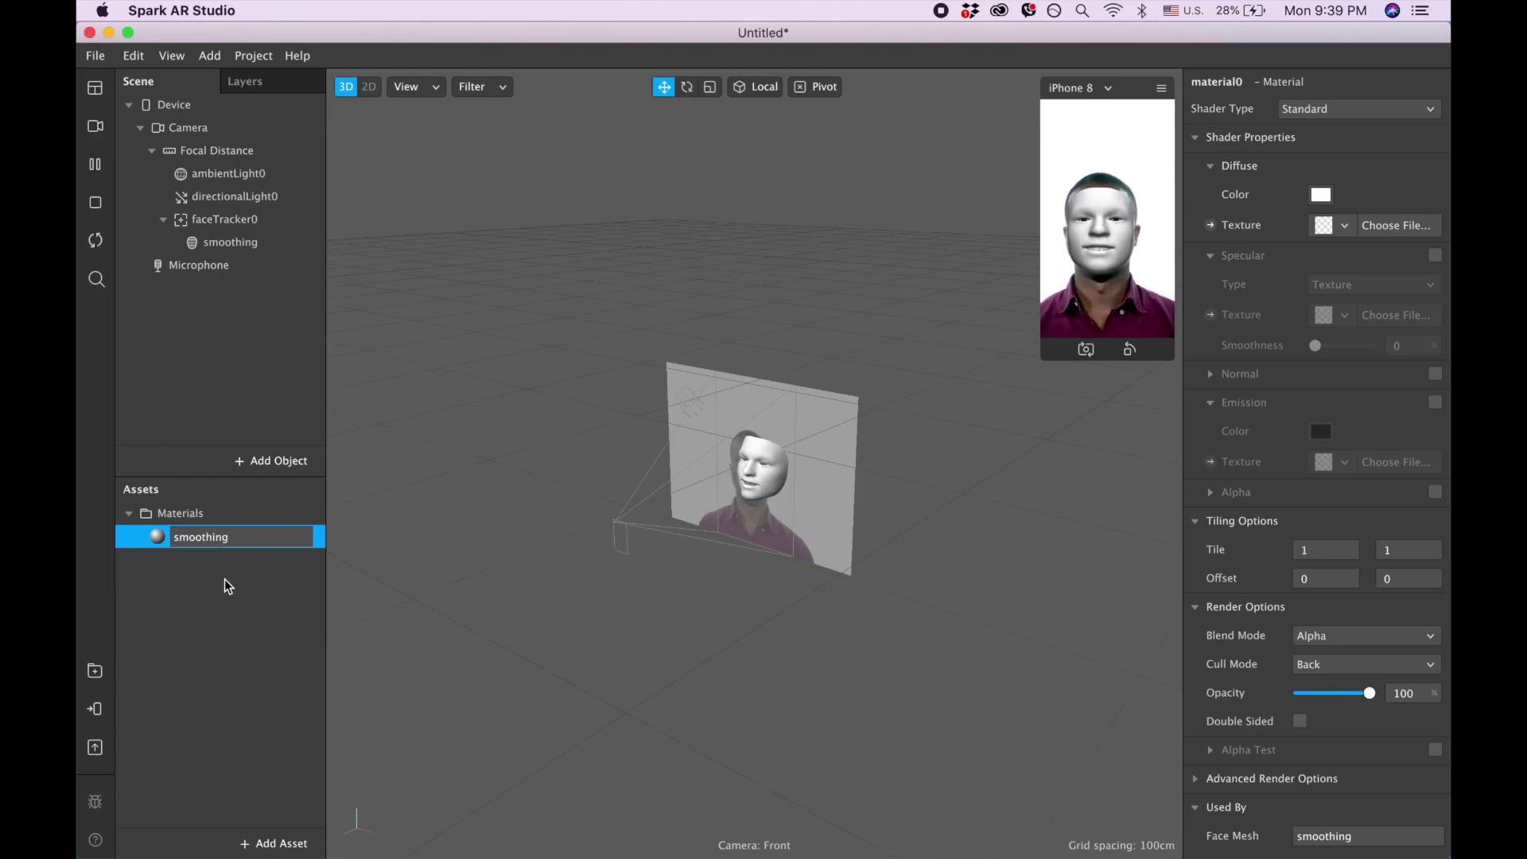
{"action": "key", "text": "Return"}
{"action": "left_click", "coordinate": [224, 538]}
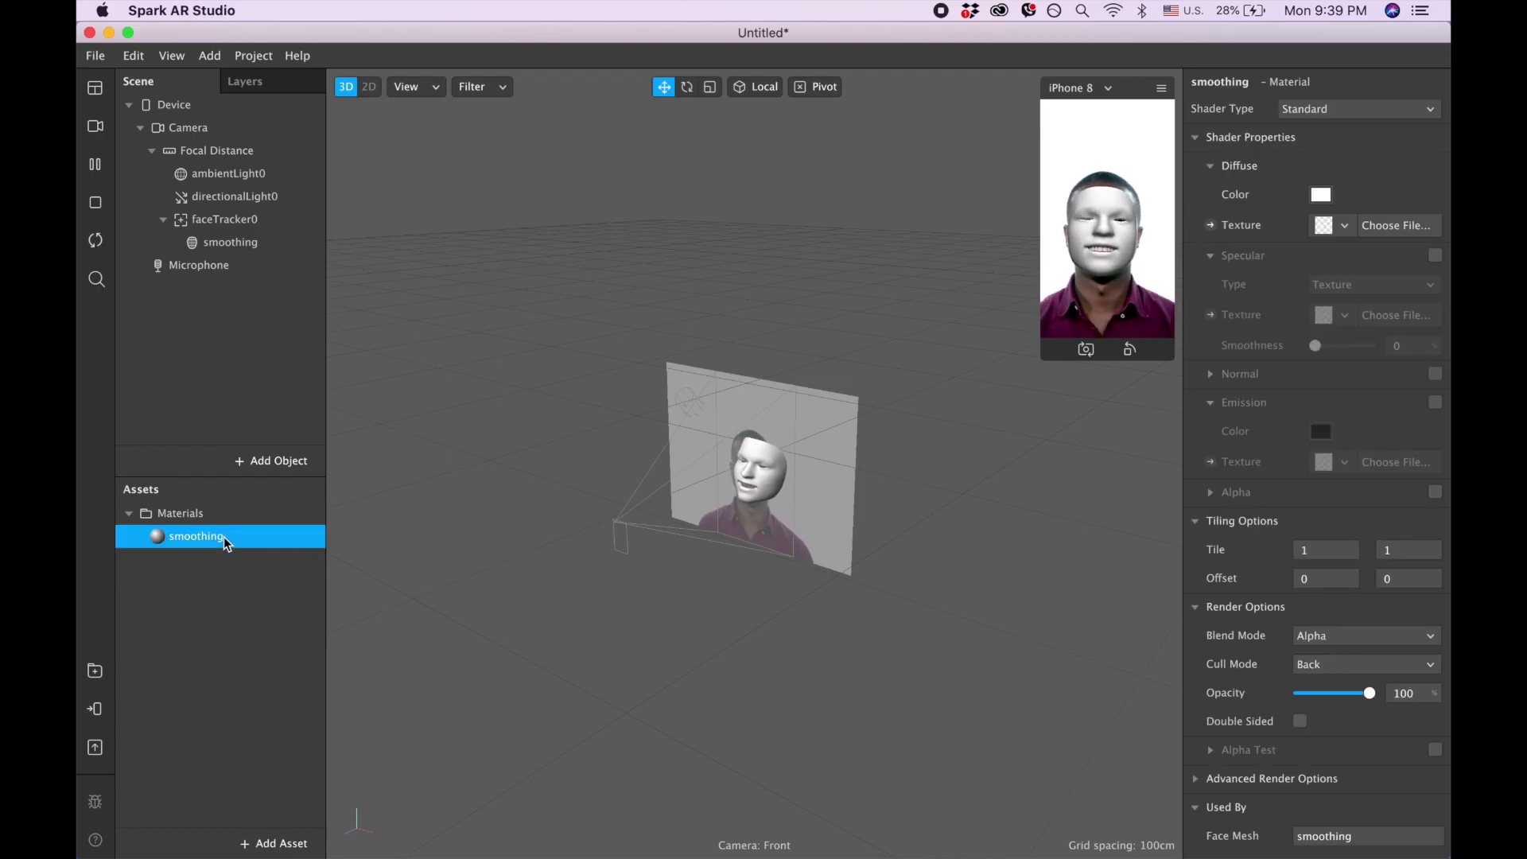
Step: Set the smoothing material to the Retouching shader, Skin Smoothing 25, with Full Screen off
{"action": "left_click", "coordinate": [1348, 111]}
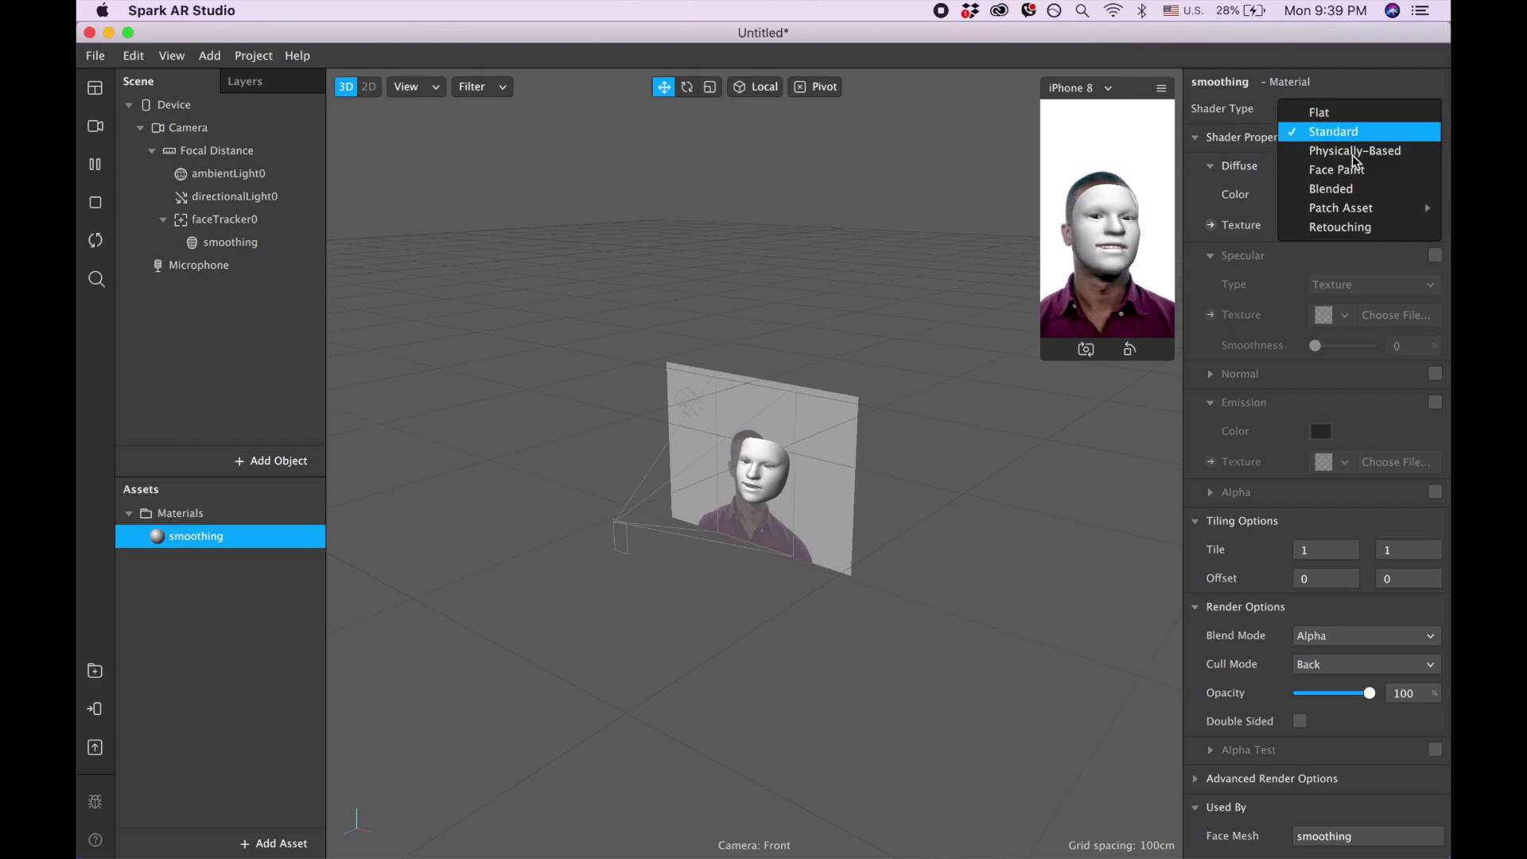
{"action": "left_click", "coordinate": [1348, 228]}
{"action": "left_click_drag", "start_coordinate": [1335, 194], "coordinate": [1317, 194]}
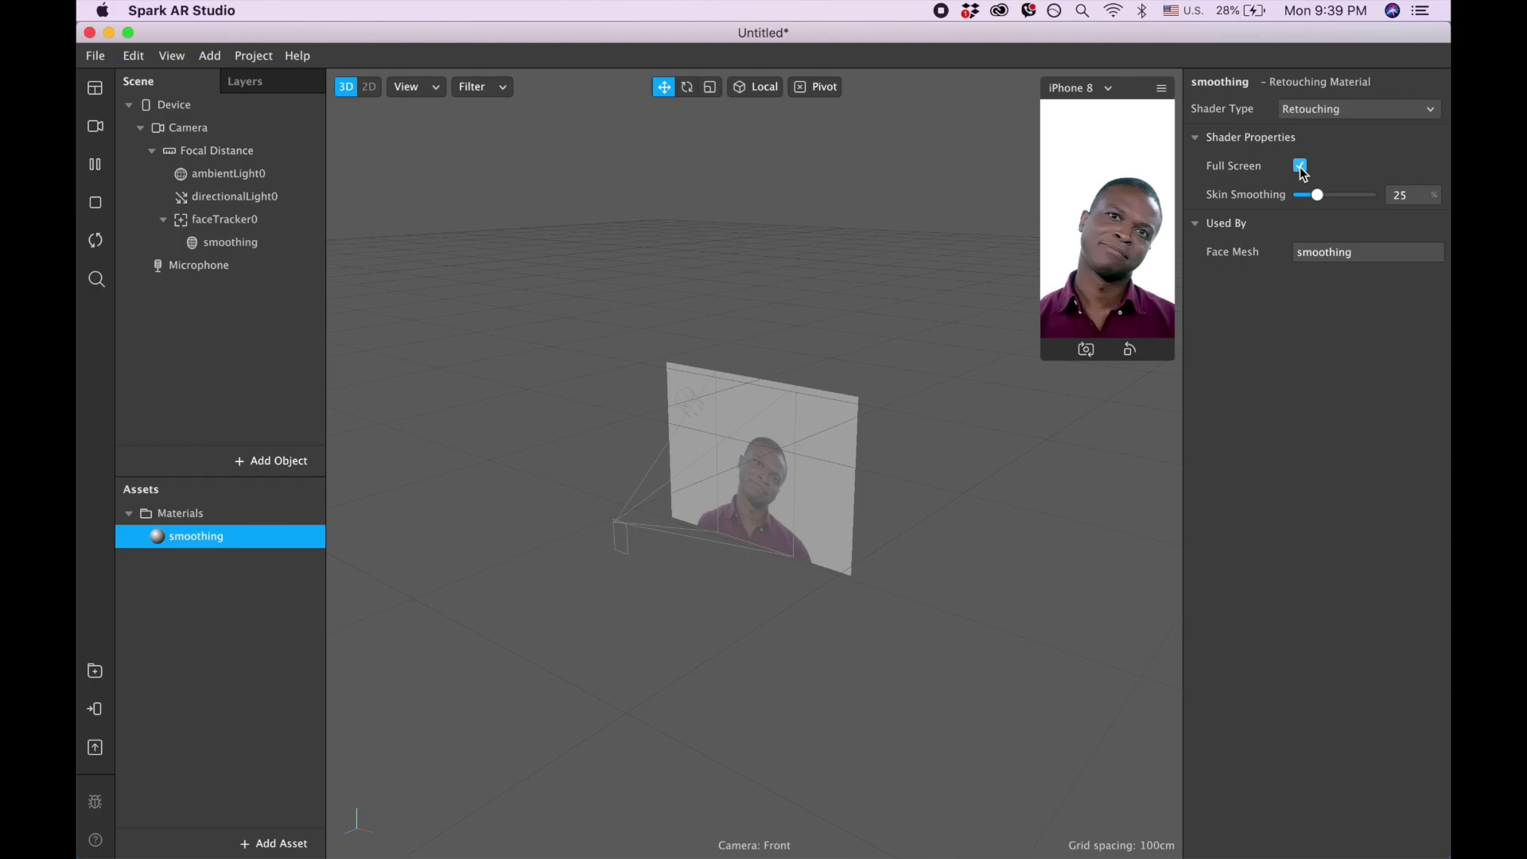
{"action": "left_click", "coordinate": [1300, 167]}
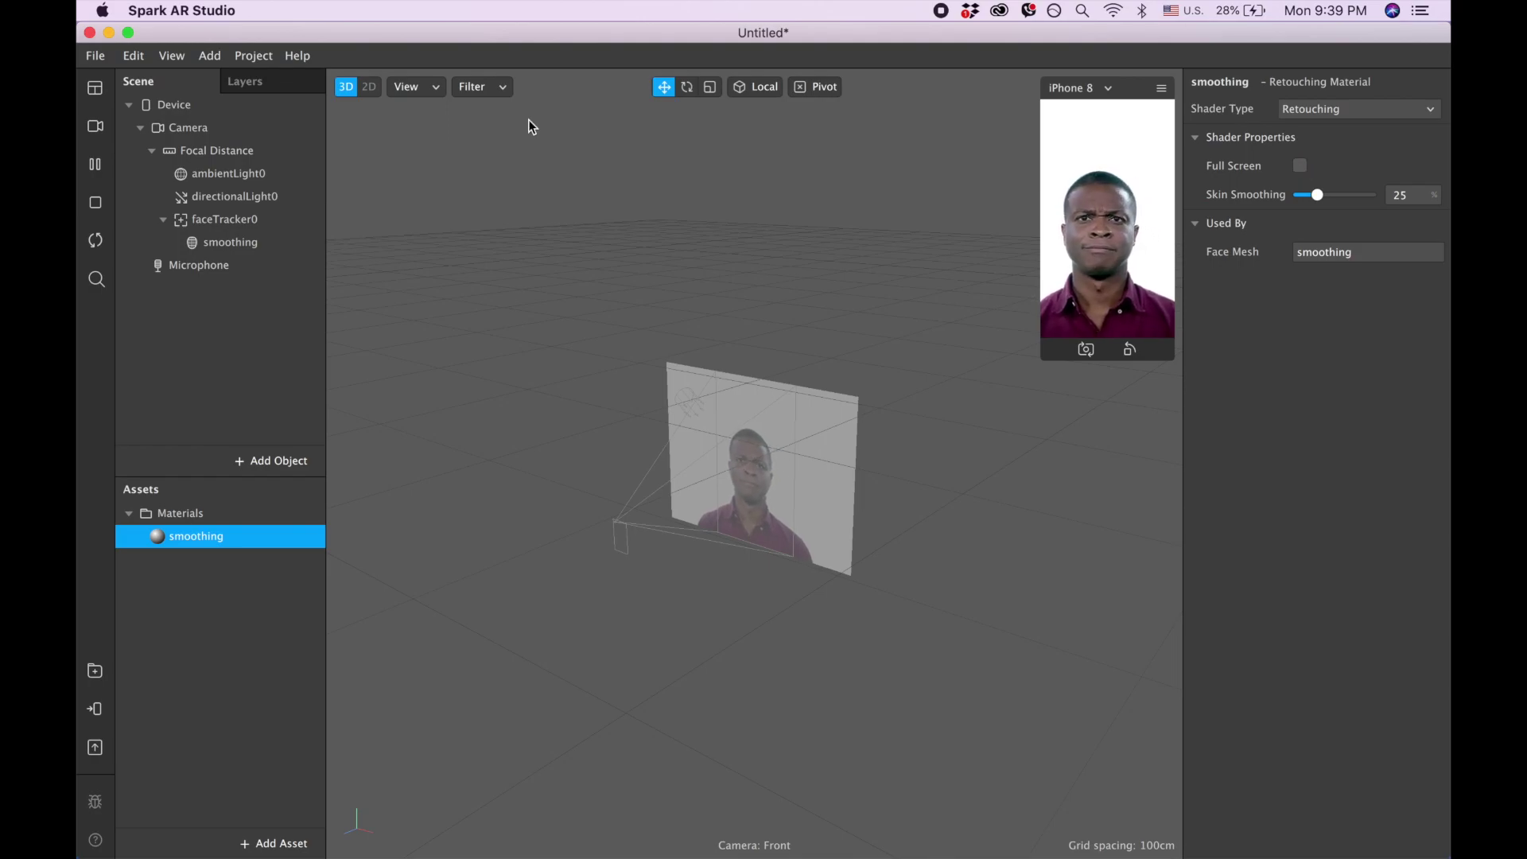
Step: Insert a Rectangle into the canvas and rename it 'dust and scratches'
{"action": "left_click", "coordinate": [273, 464]}
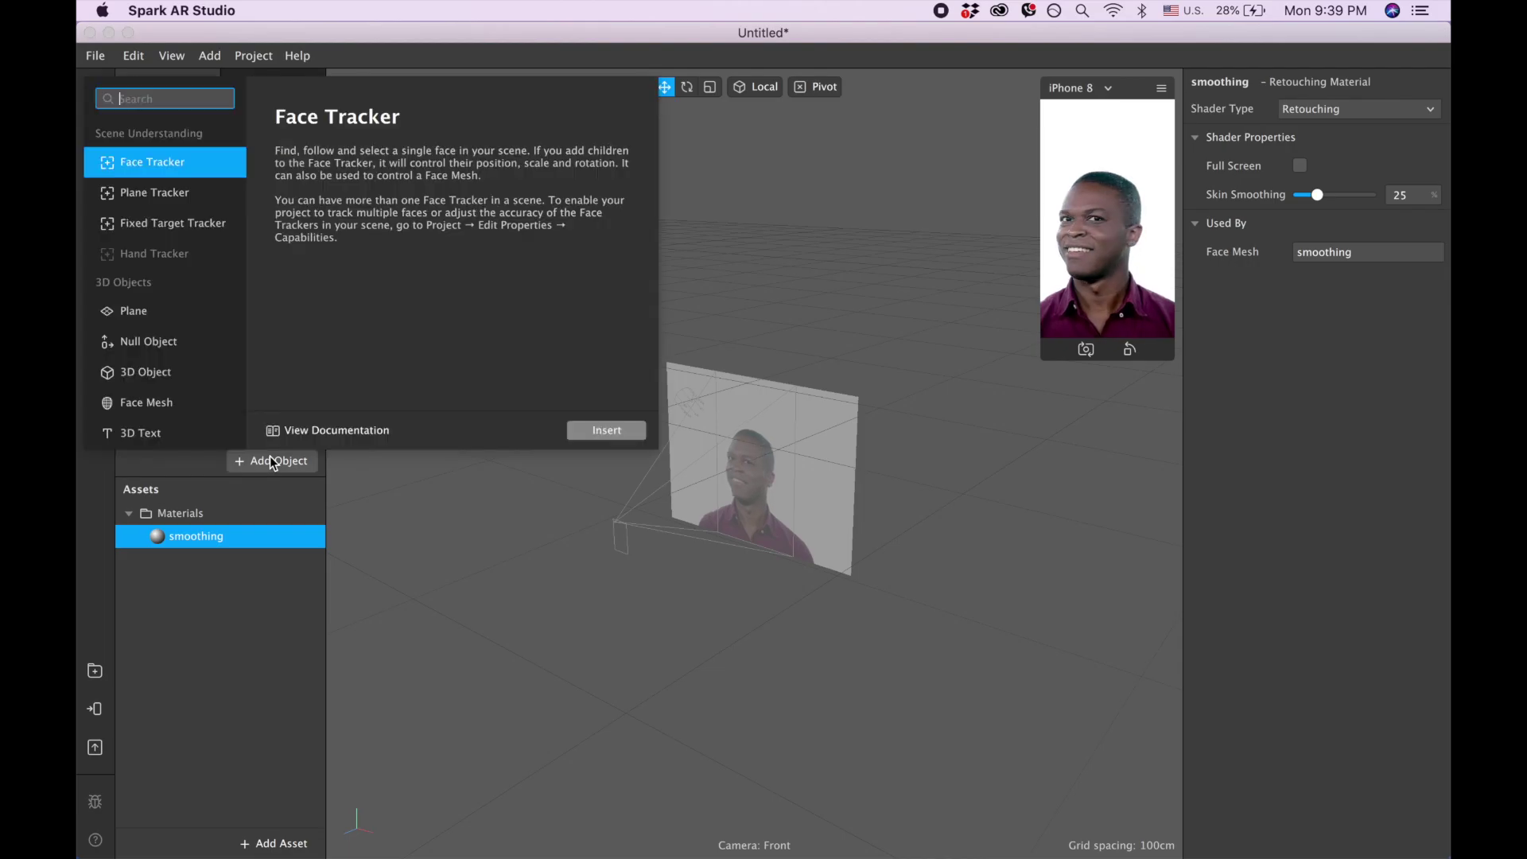
{"action": "scroll", "coordinate": [225, 328], "scroll_direction": "down", "scroll_amount": 3}
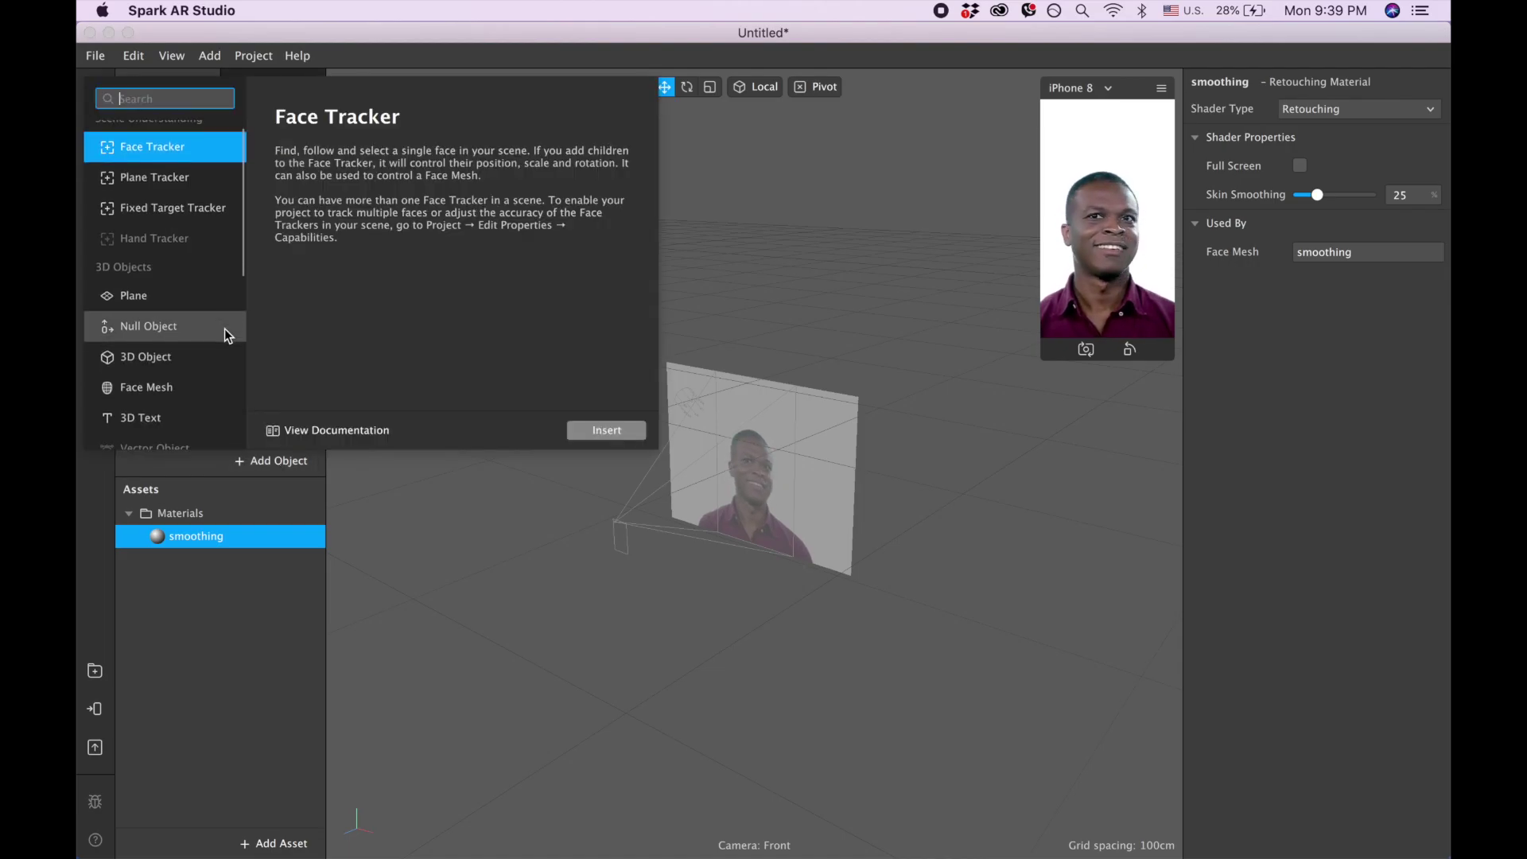
{"action": "scroll", "coordinate": [224, 327], "scroll_direction": "down", "scroll_amount": 3}
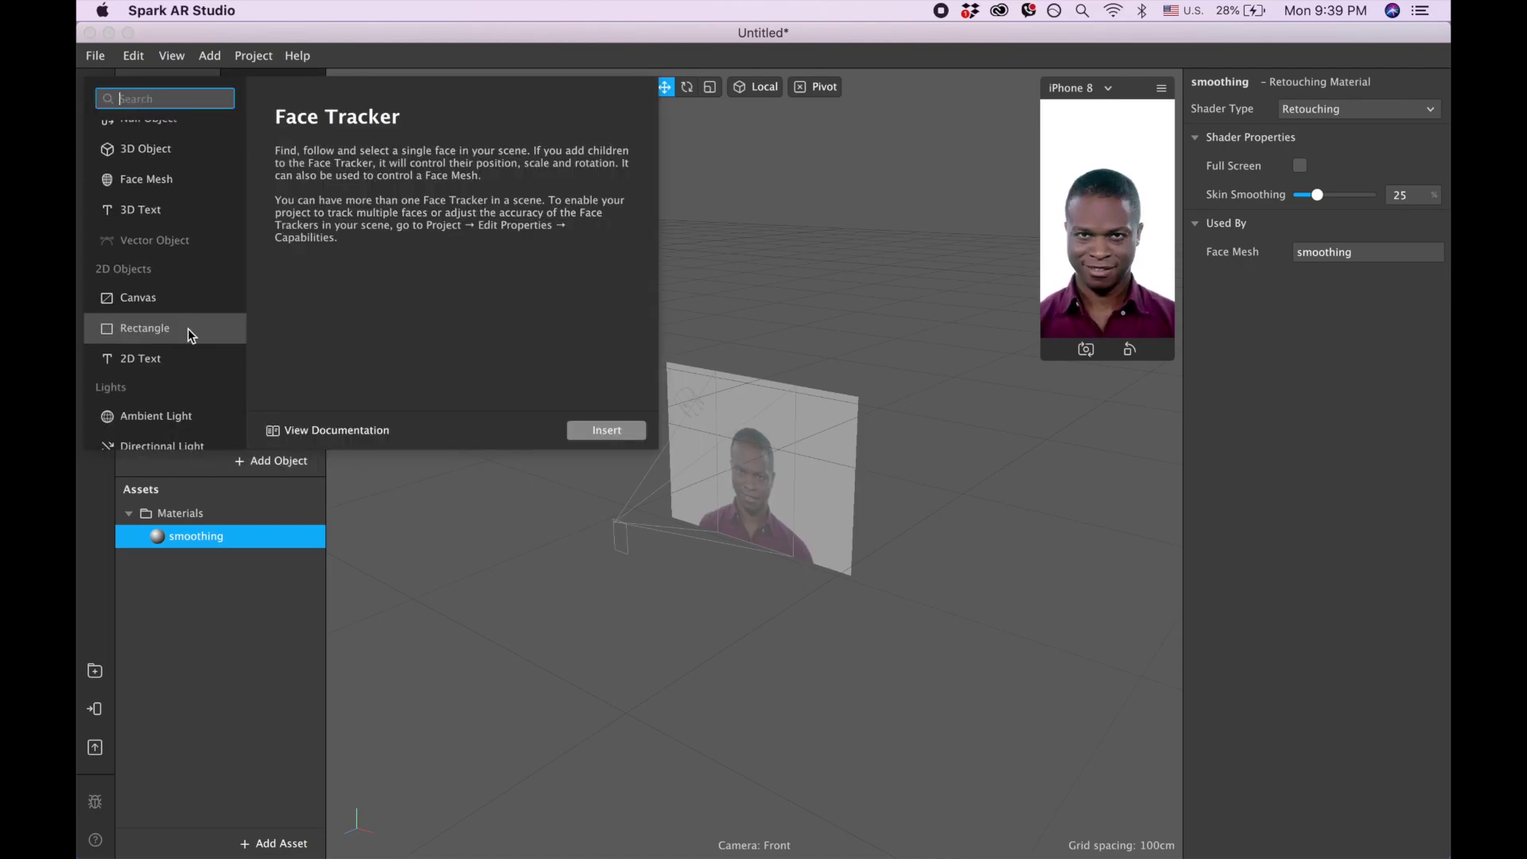
{"action": "left_click", "coordinate": [188, 327]}
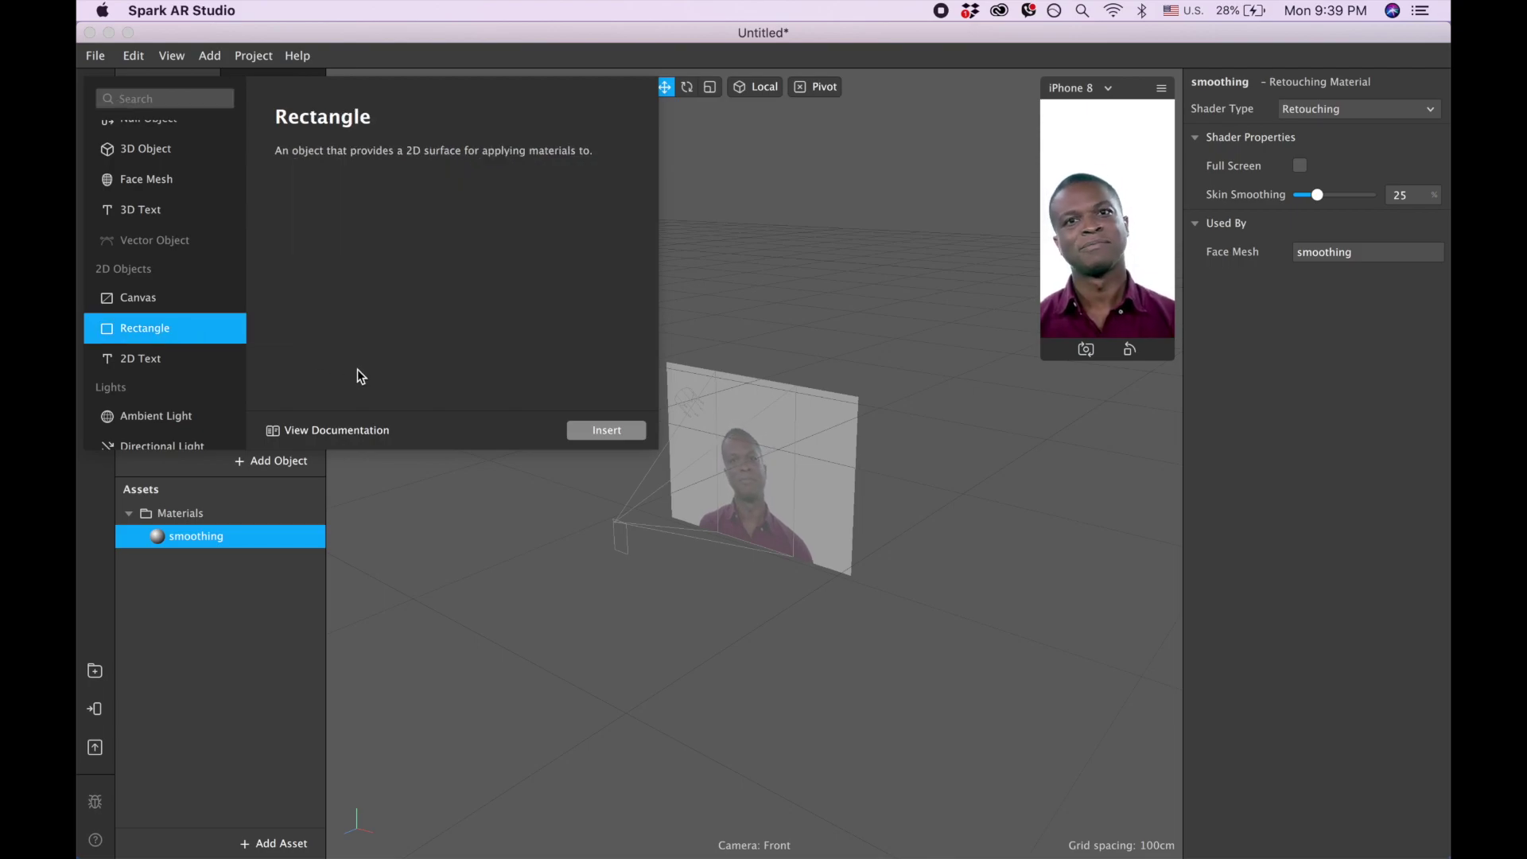
{"action": "left_click", "coordinate": [622, 431]}
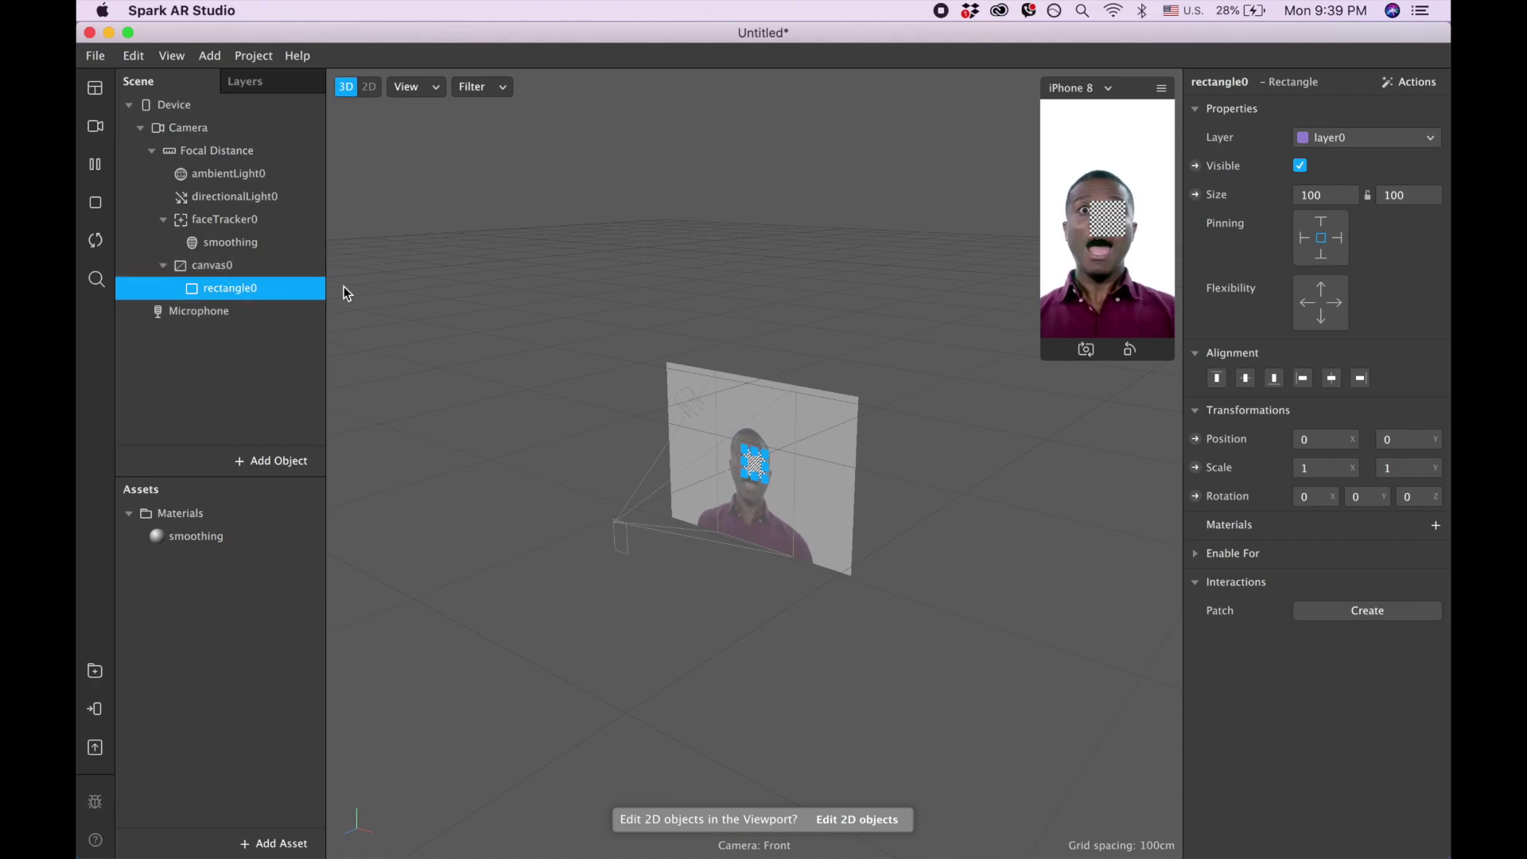
{"action": "double_click", "coordinate": [276, 287]}
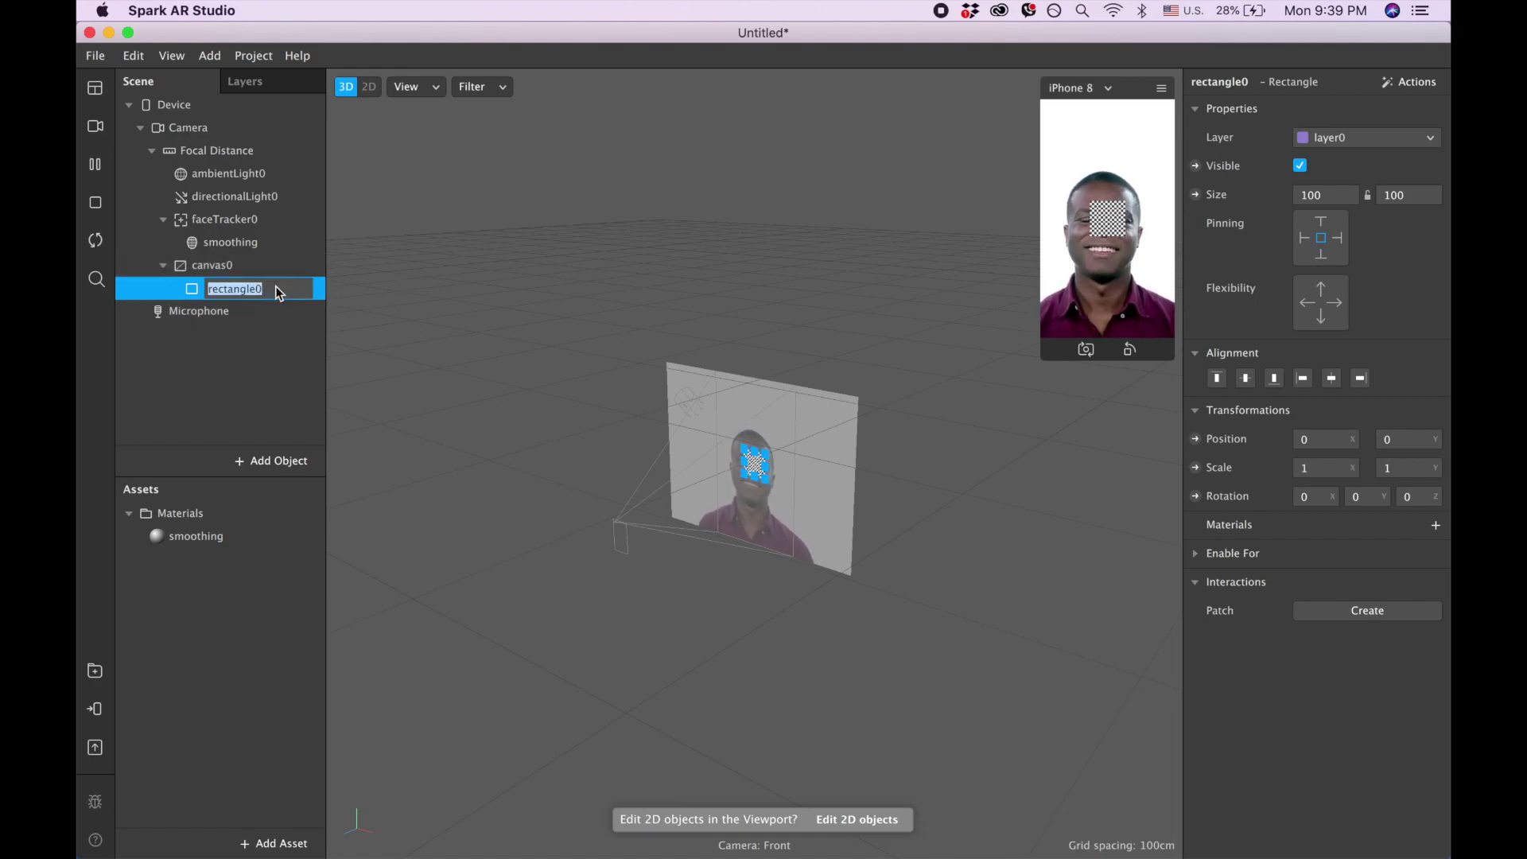
{"action": "type", "text": "dust"}
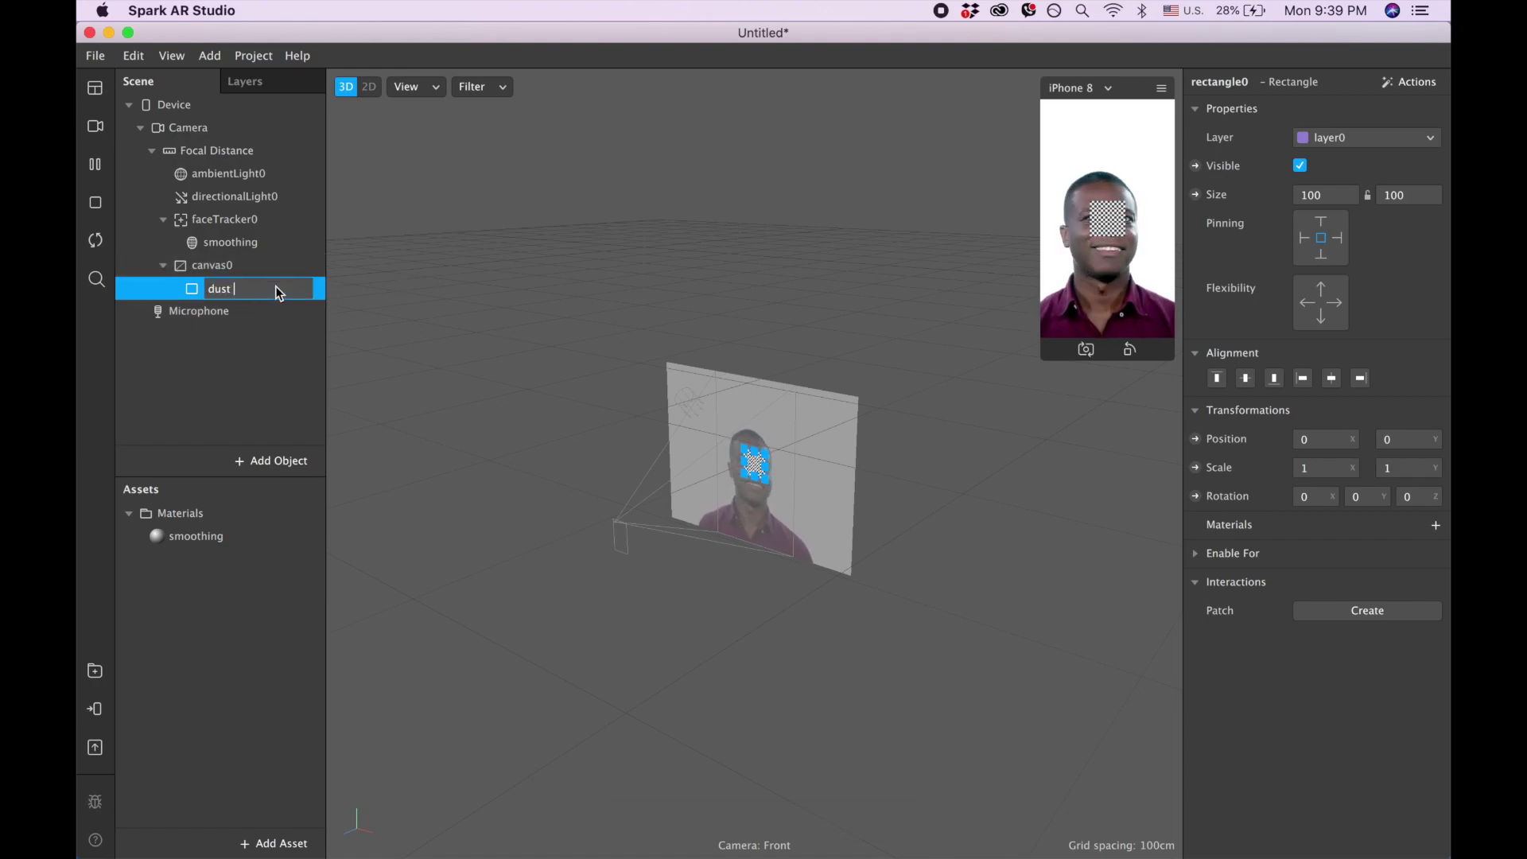
{"action": "type", "text": " and scra"}
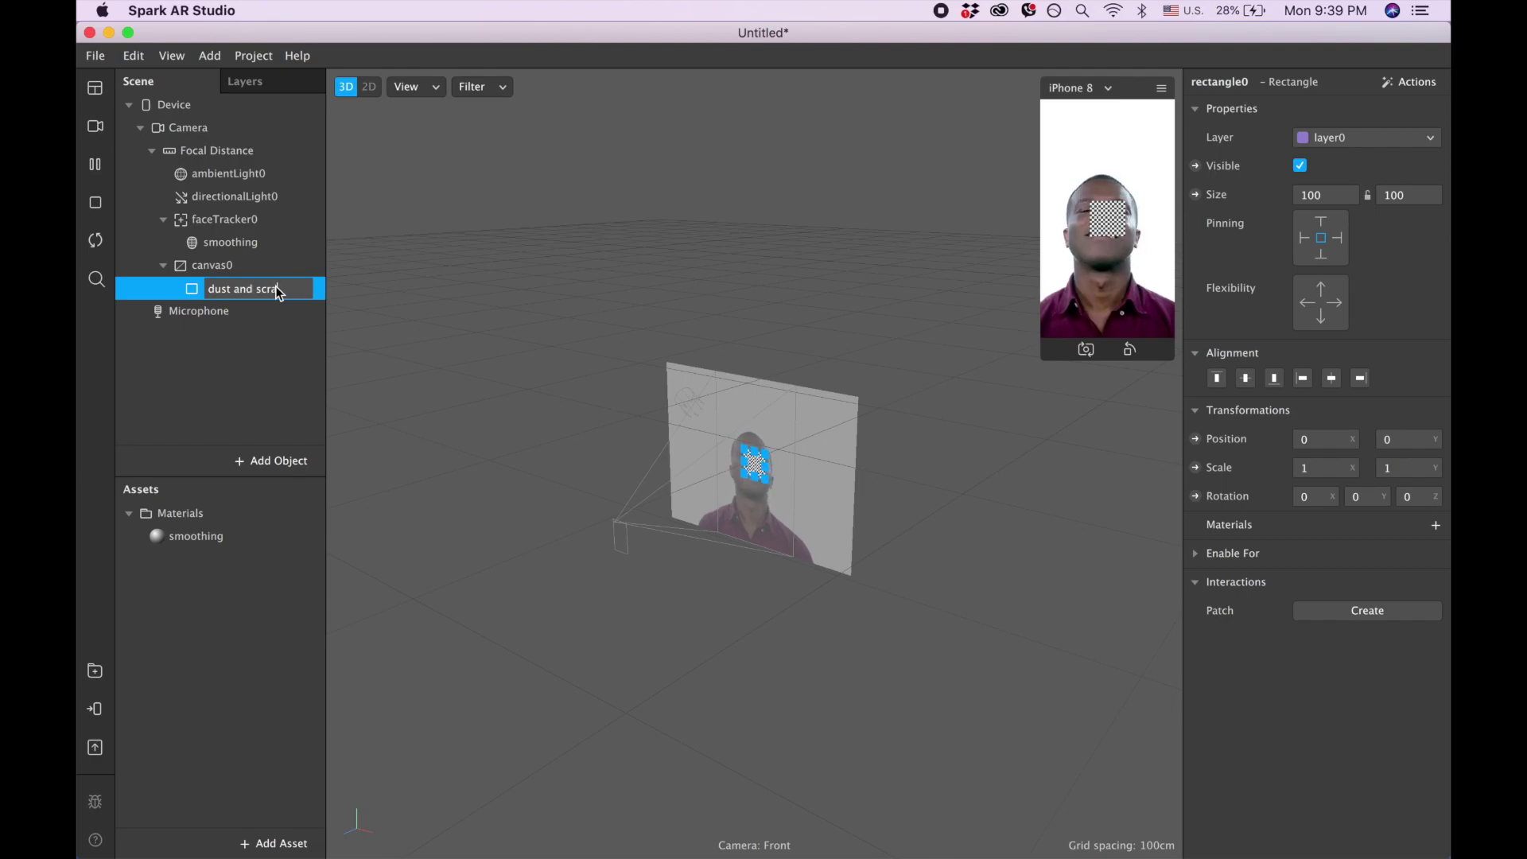
{"action": "type", "text": "tches"}
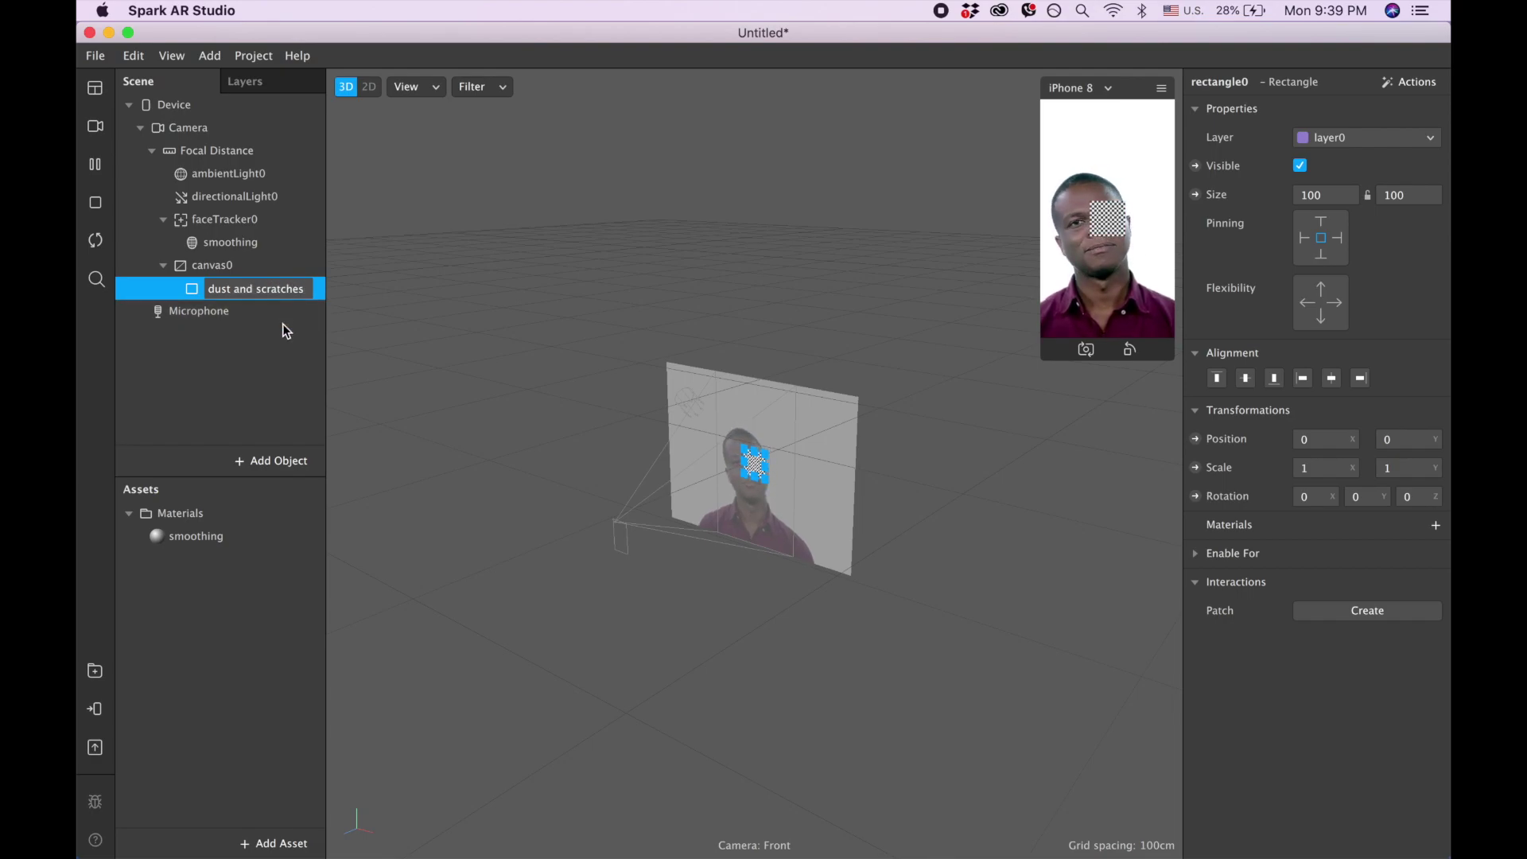
{"action": "key", "text": "Return"}
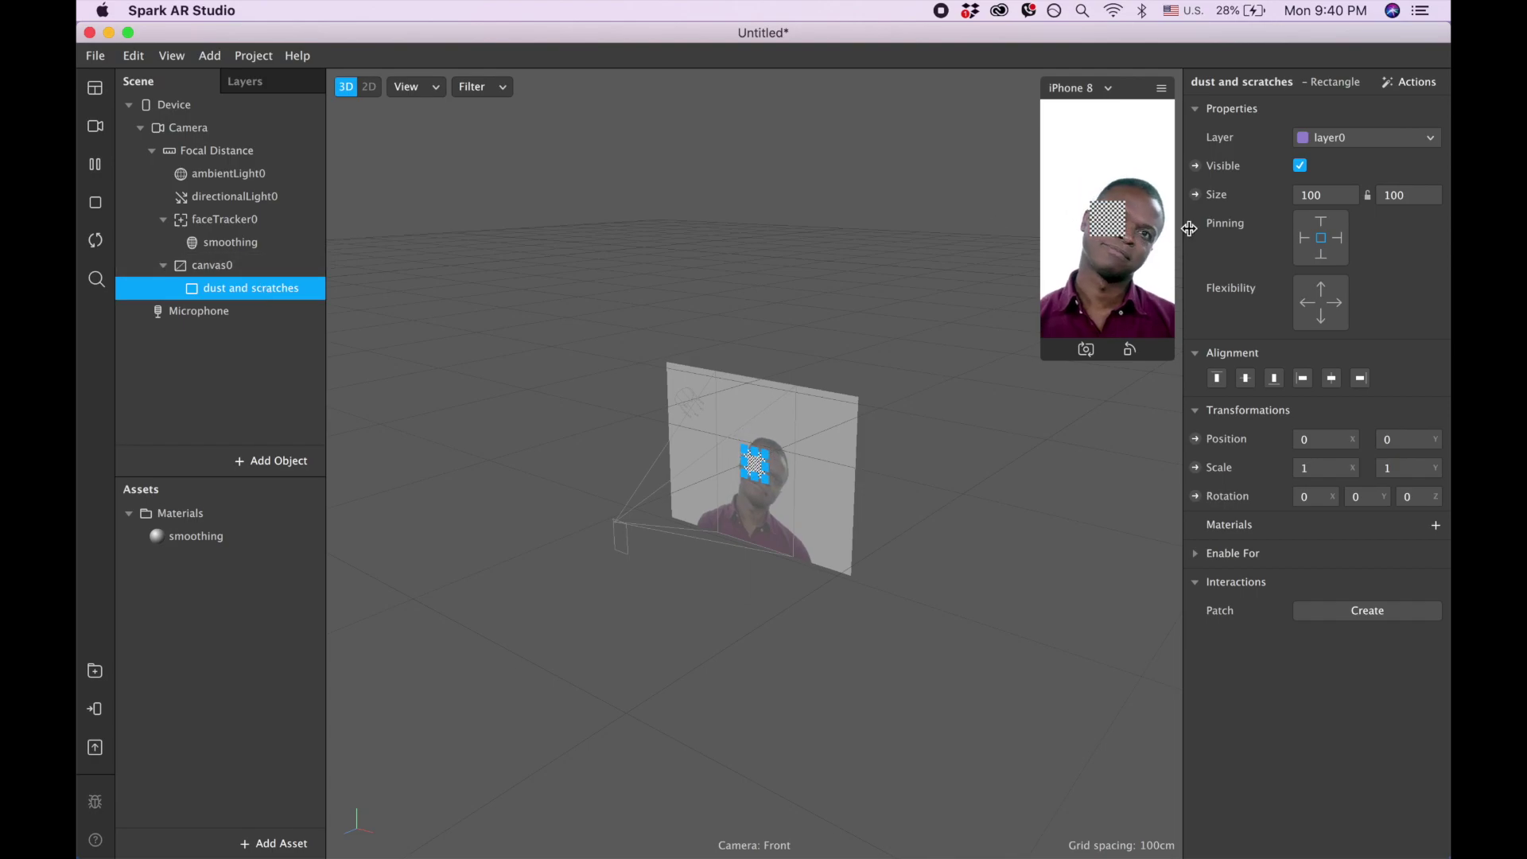
Step: Set the rectangle's size to 375 wide by 667 high
{"action": "left_click", "coordinate": [1322, 195]}
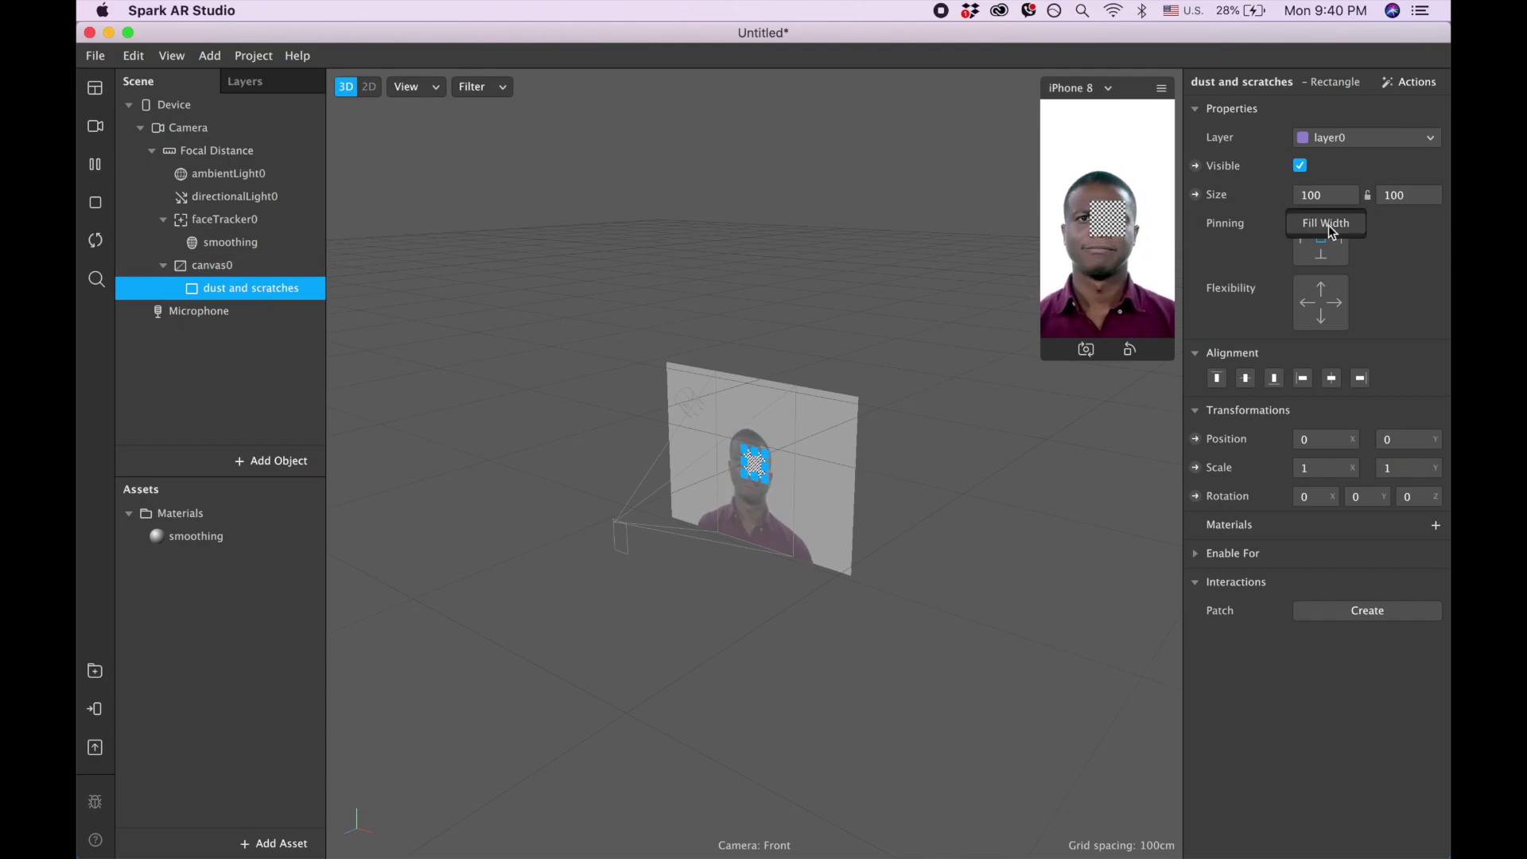
{"action": "double_click", "coordinate": [1316, 196]}
{"action": "type", "text": "375"}
{"action": "key", "text": "Return"}
{"action": "double_click", "coordinate": [1411, 194]}
{"action": "type", "text": "667"}
{"action": "key", "text": "Return"}
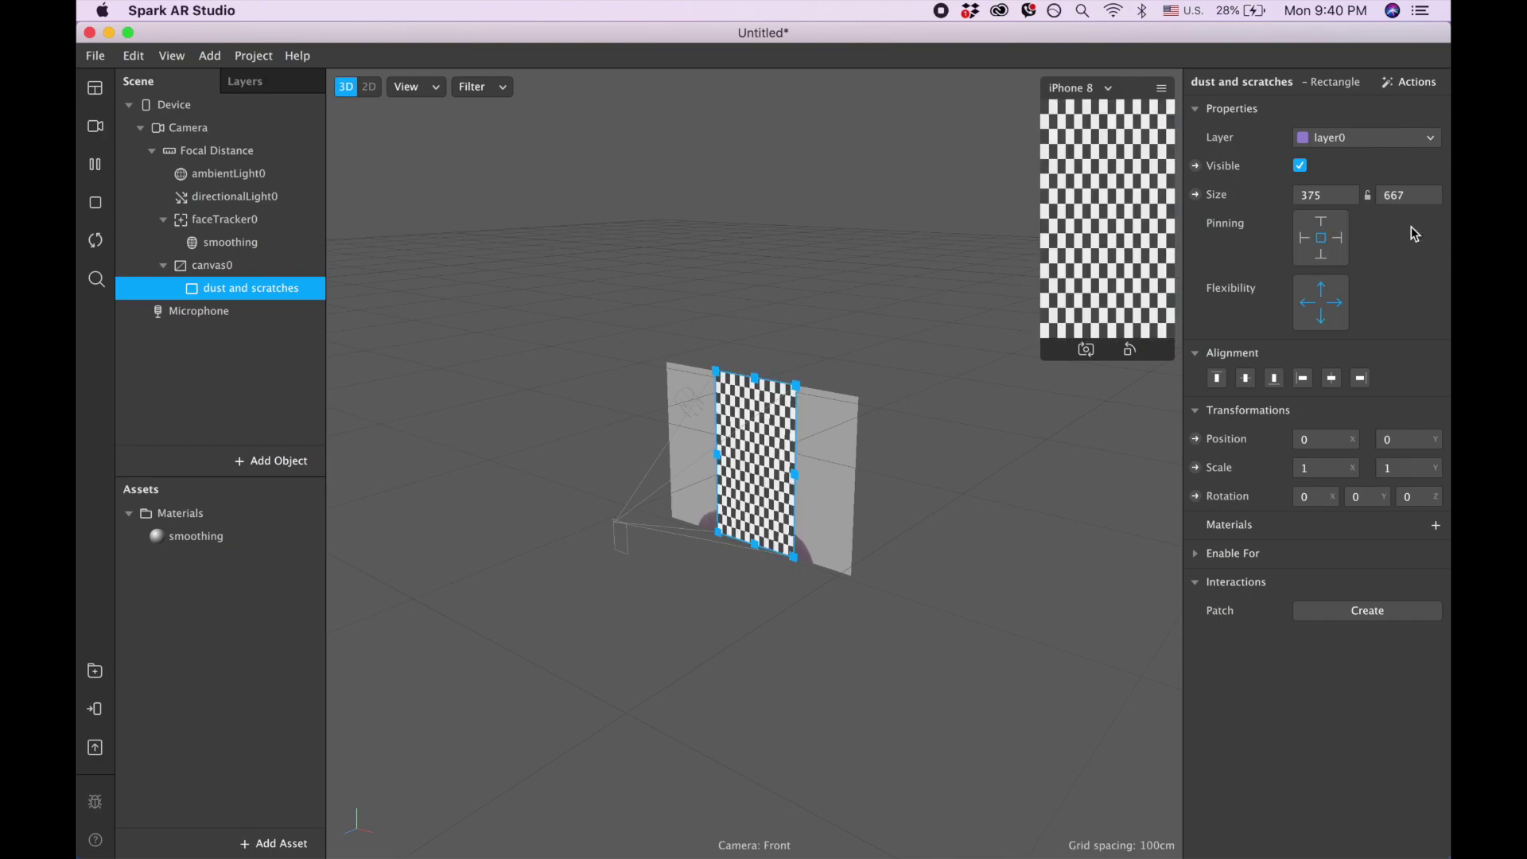
Step: Add a new material to the rectangle and name it 'dust, scratches'
{"action": "left_click", "coordinate": [1436, 525]}
{"action": "double_click", "coordinate": [228, 563]}
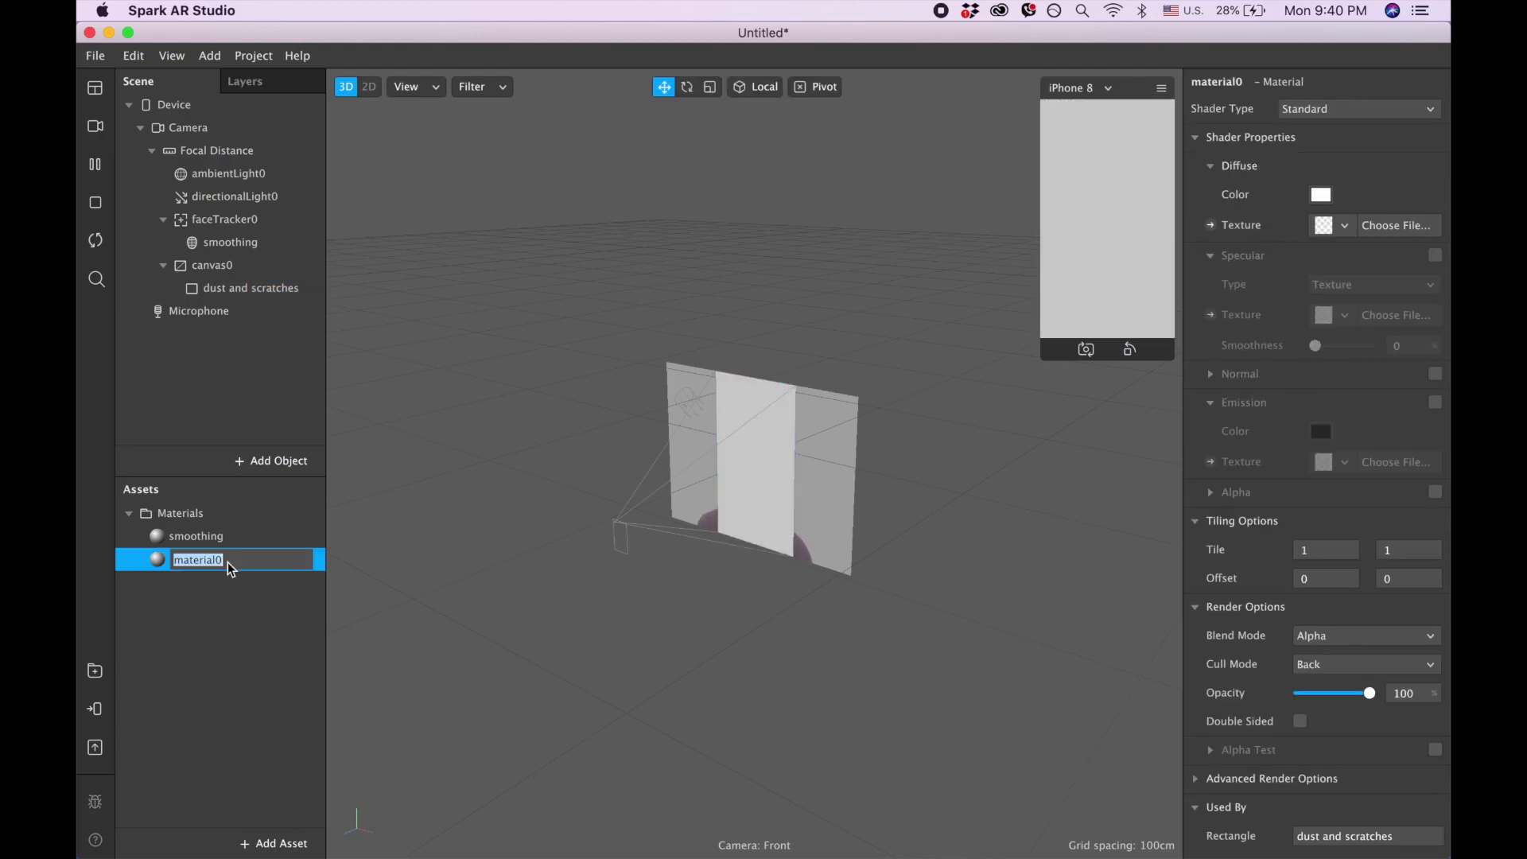
{"action": "type", "text": "dust, scratches"}
{"action": "left_click", "coordinate": [253, 632]}
{"action": "left_click", "coordinate": [237, 560]}
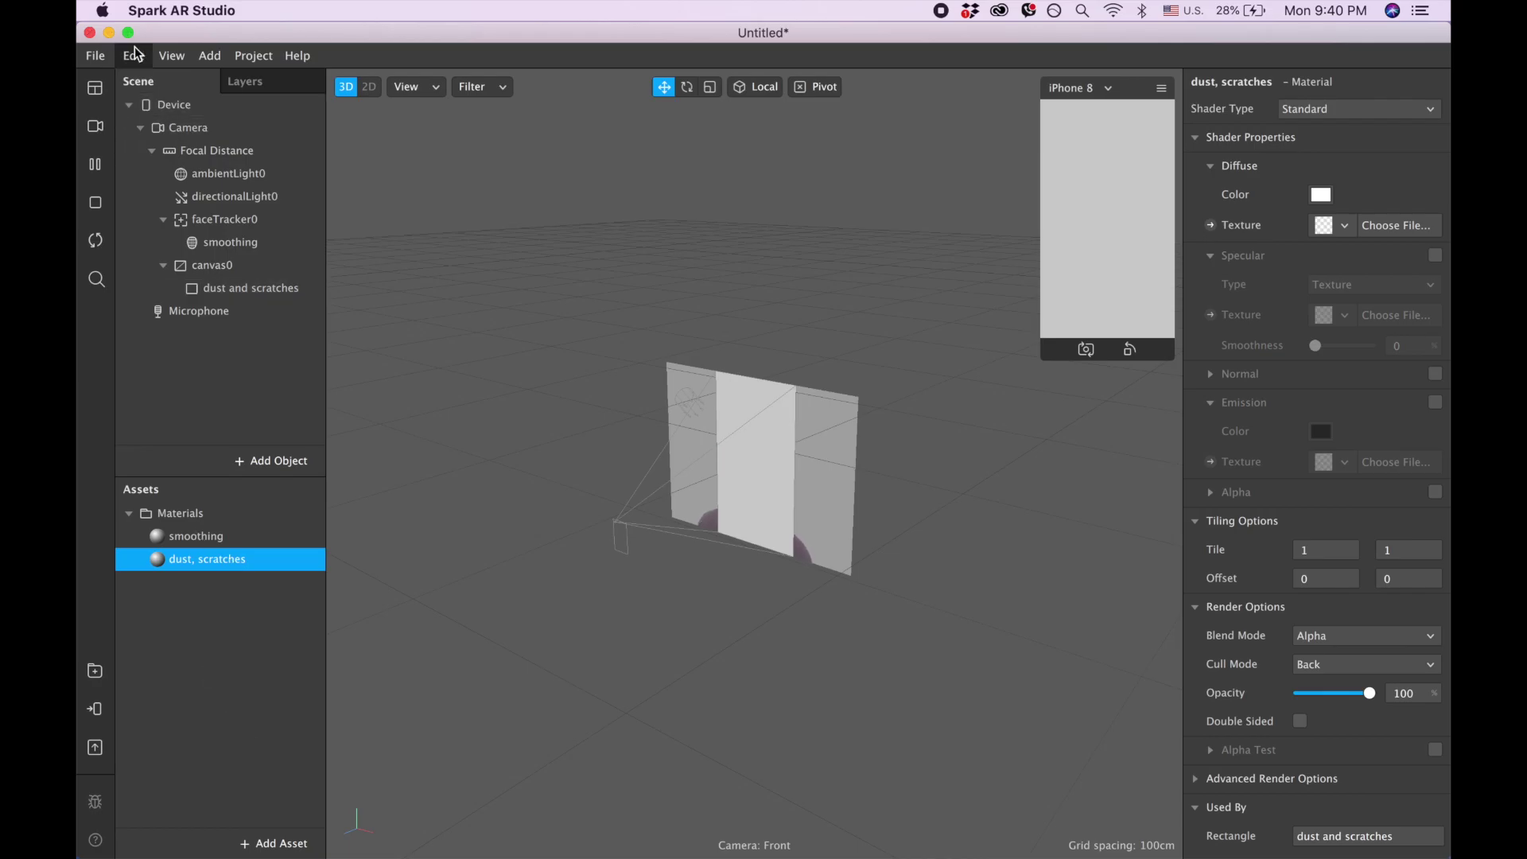
{"action": "left_click_drag", "start_coordinate": [145, 32], "coordinate": [205, 37]}
Step: Add an Animation Sequence asset named 'AS Dust and scratches'
{"action": "left_click", "coordinate": [307, 777]}
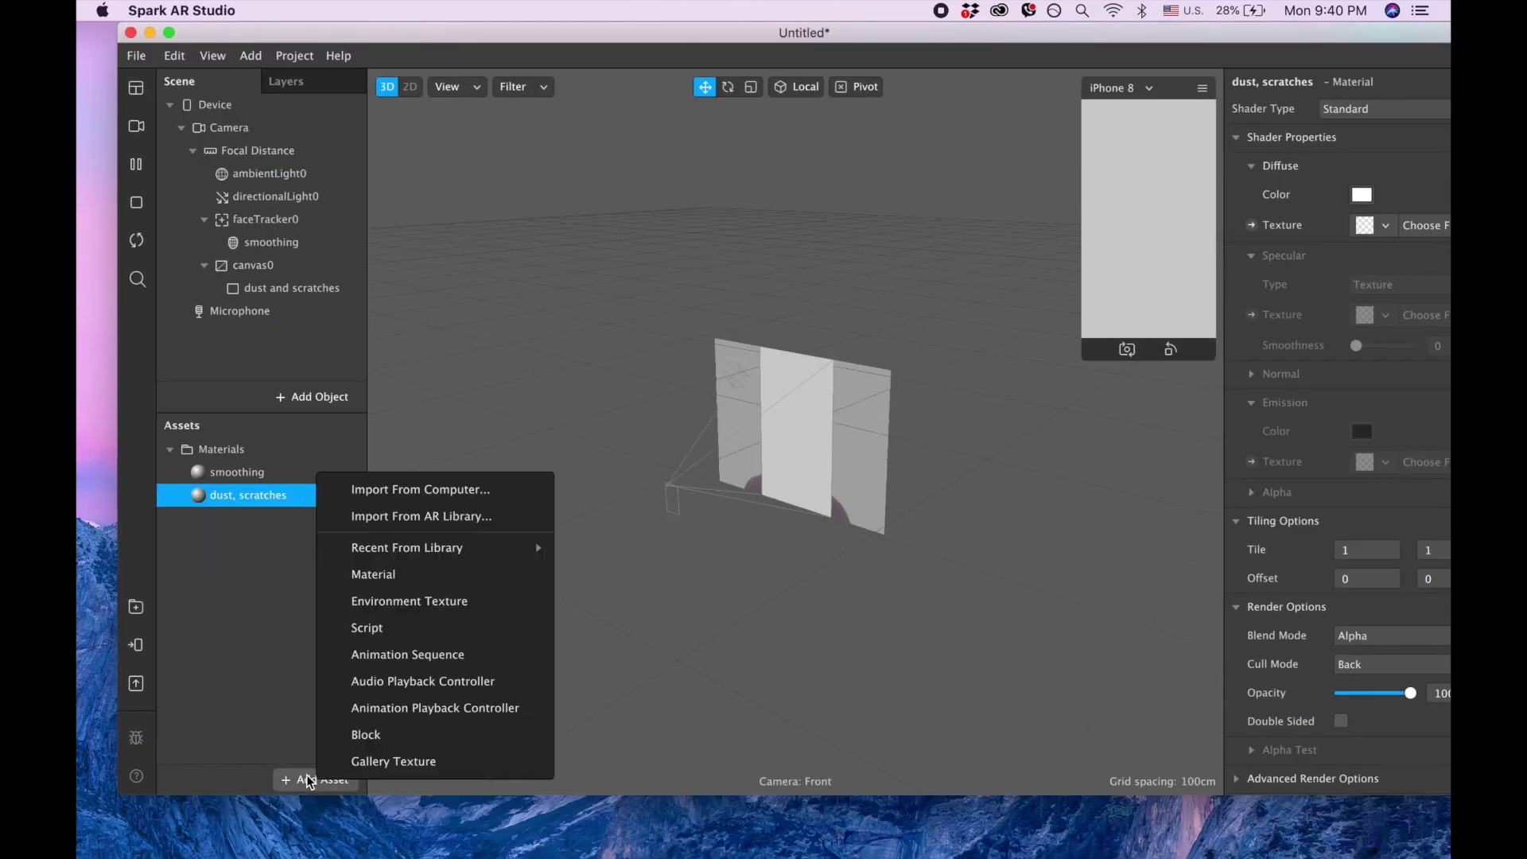
{"action": "left_click", "coordinate": [400, 655]}
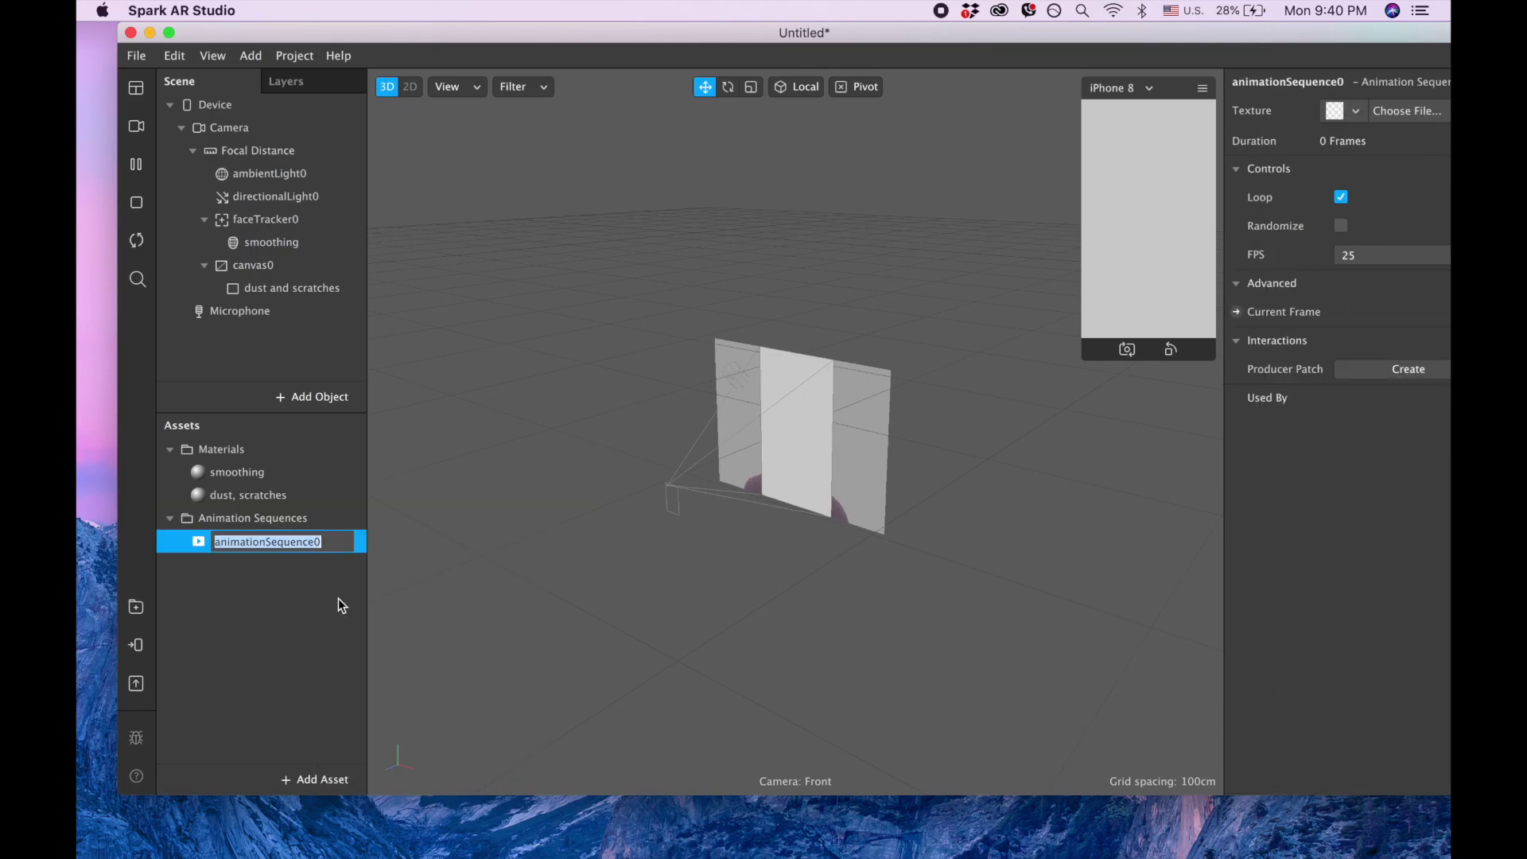
{"action": "type", "text": "AS Dust and scratches"}
{"action": "left_click", "coordinate": [544, 603]}
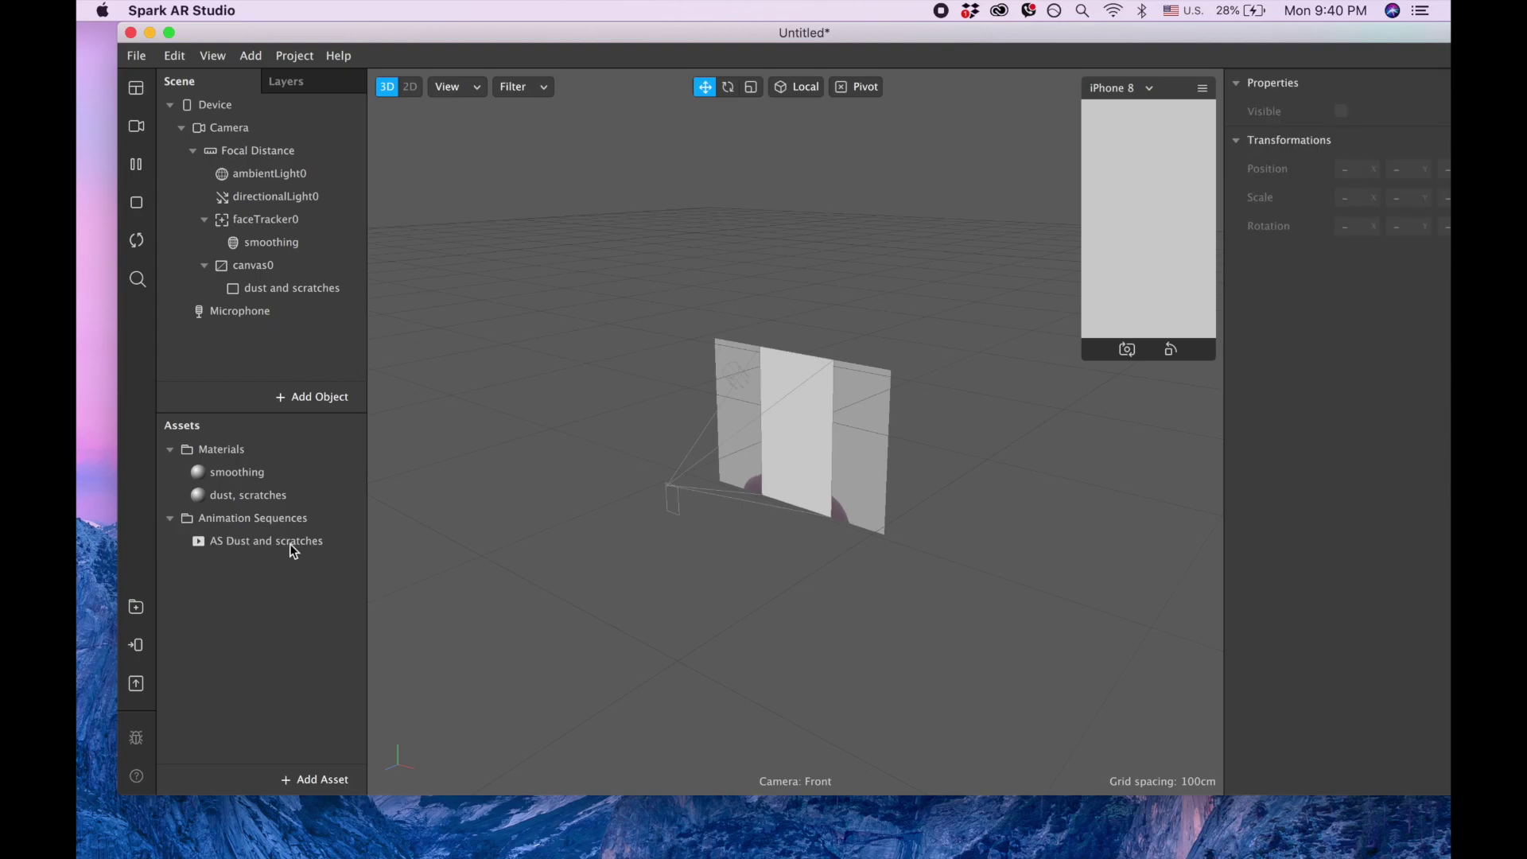
{"action": "left_click", "coordinate": [270, 537]}
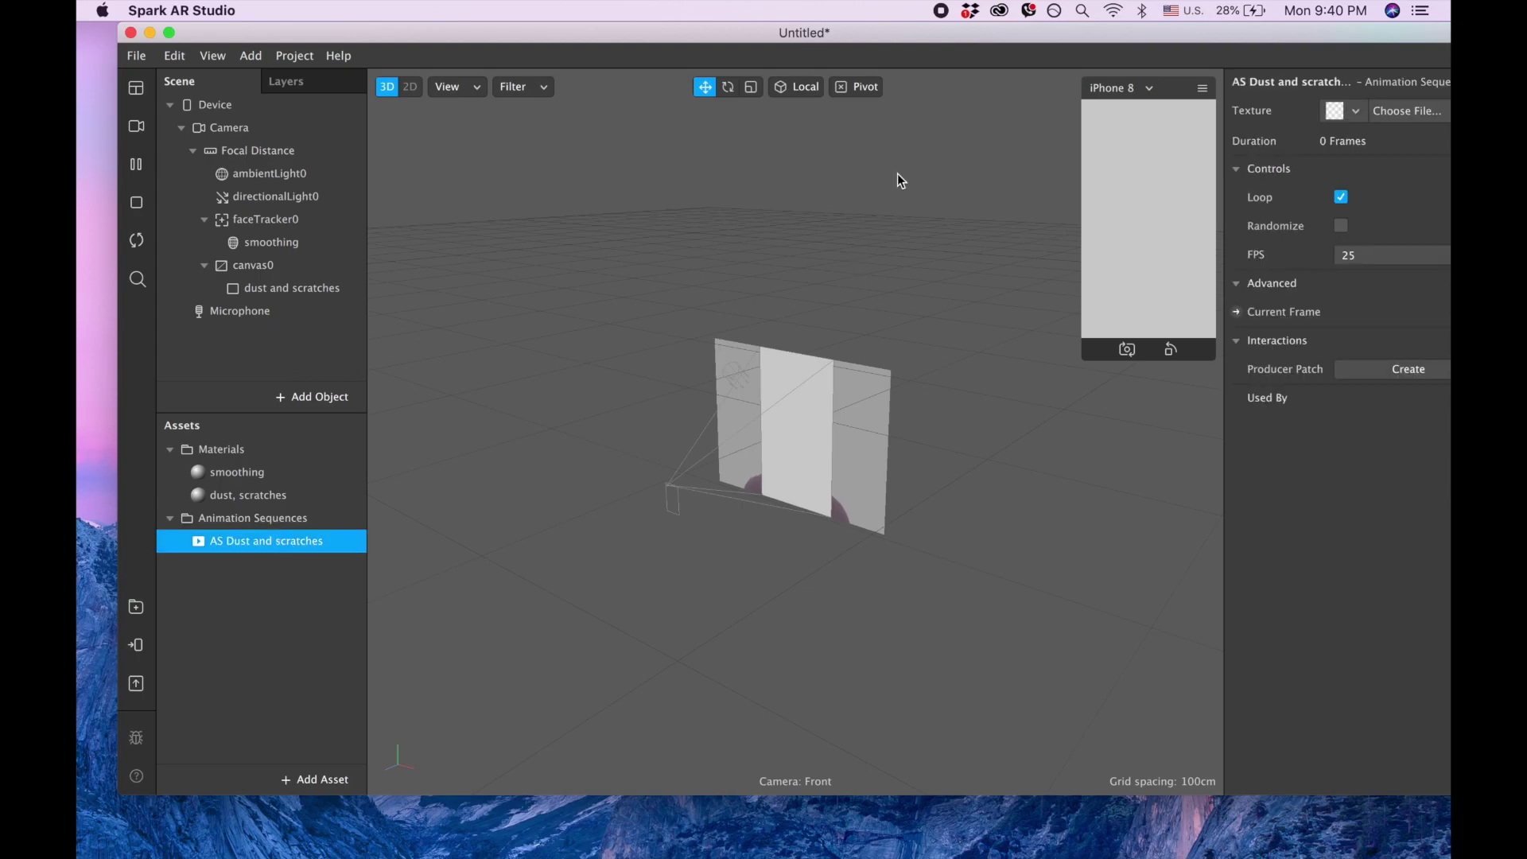
{"action": "left_click_drag", "start_coordinate": [942, 38], "coordinate": [875, 45]}
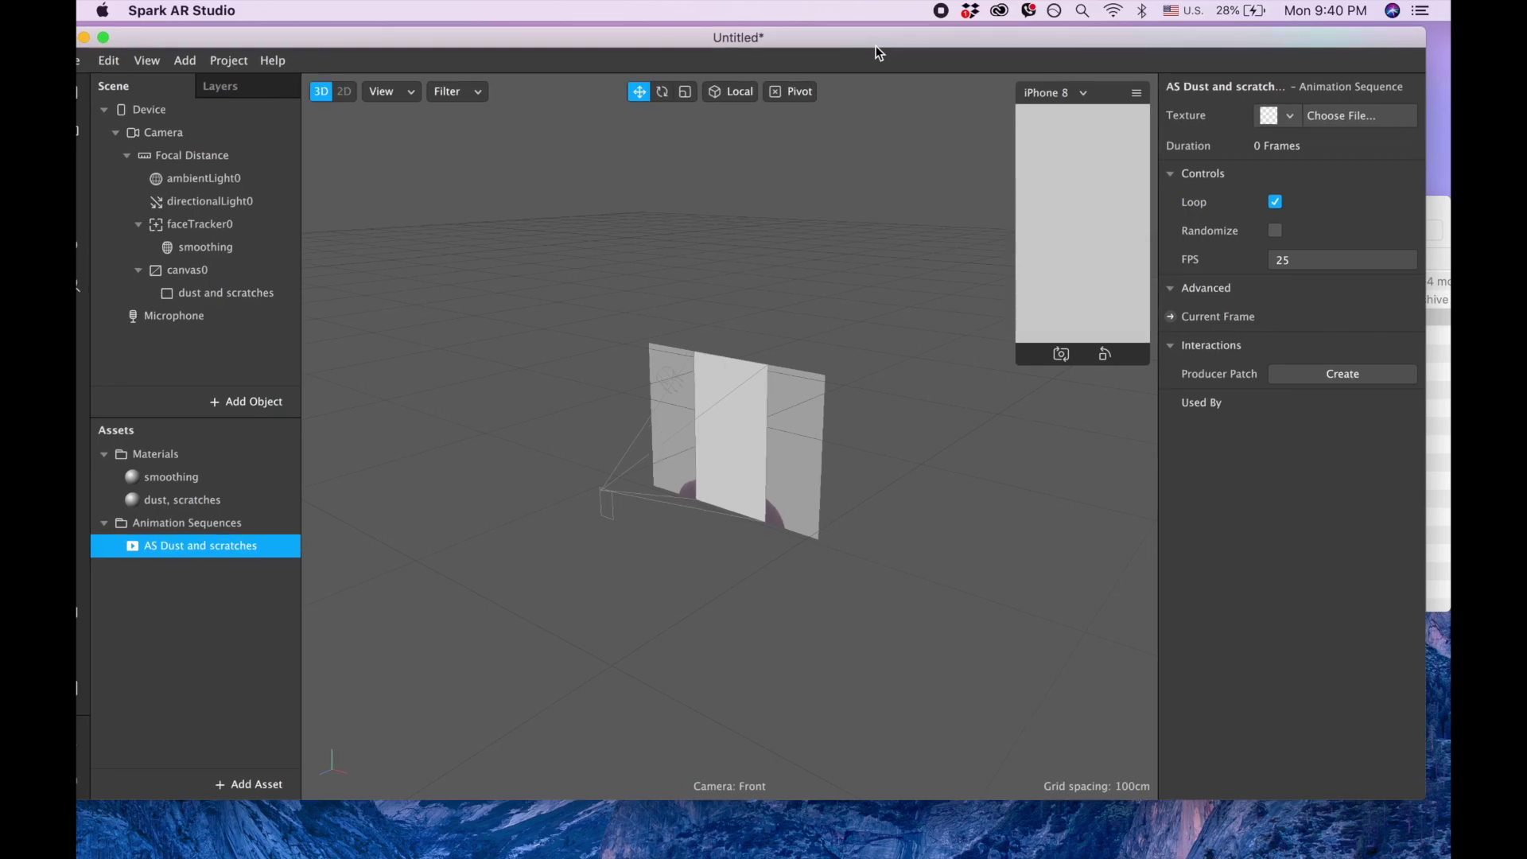
Step: Import all 40 ezgif-frame PNGs from the dust and scratches folder as the sequence texture
{"action": "left_click", "coordinate": [1321, 117]}
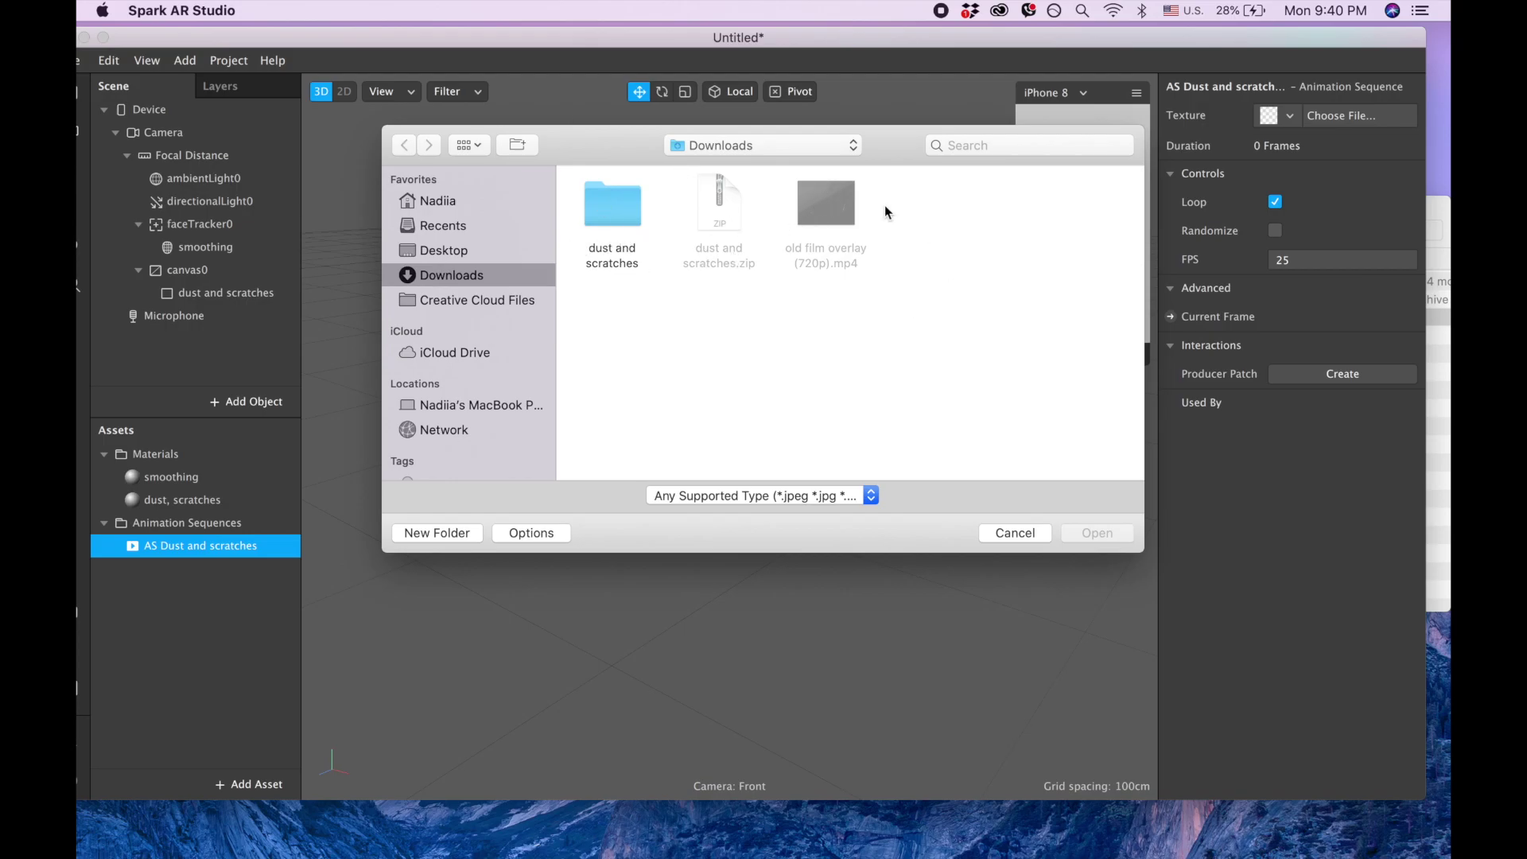
{"action": "double_click", "coordinate": [604, 207]}
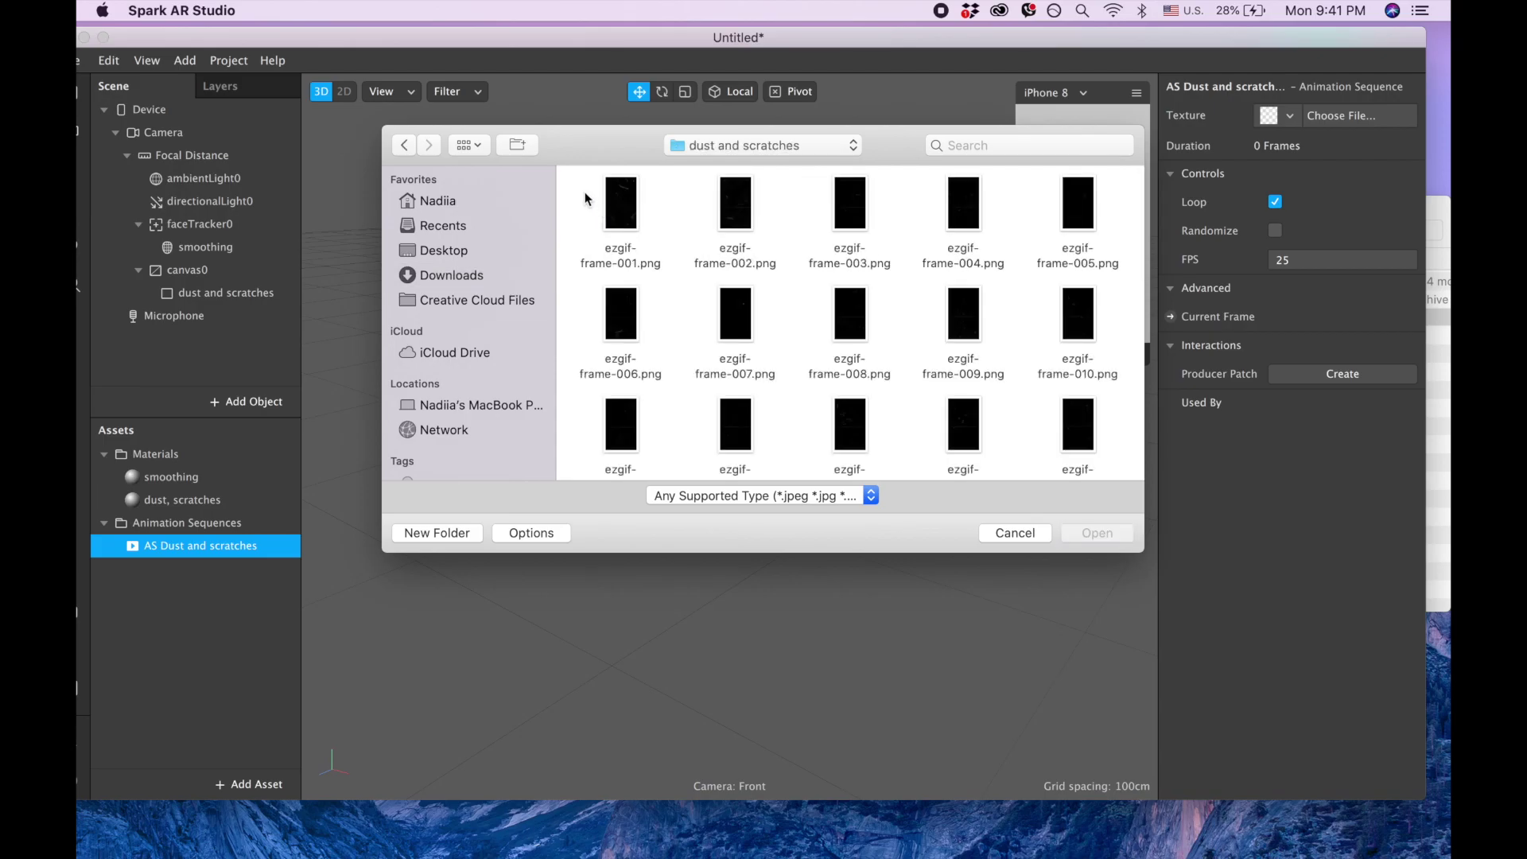
{"action": "left_click_drag", "start_coordinate": [585, 188], "coordinate": [1189, 579]}
{"action": "left_click", "coordinate": [1097, 533]}
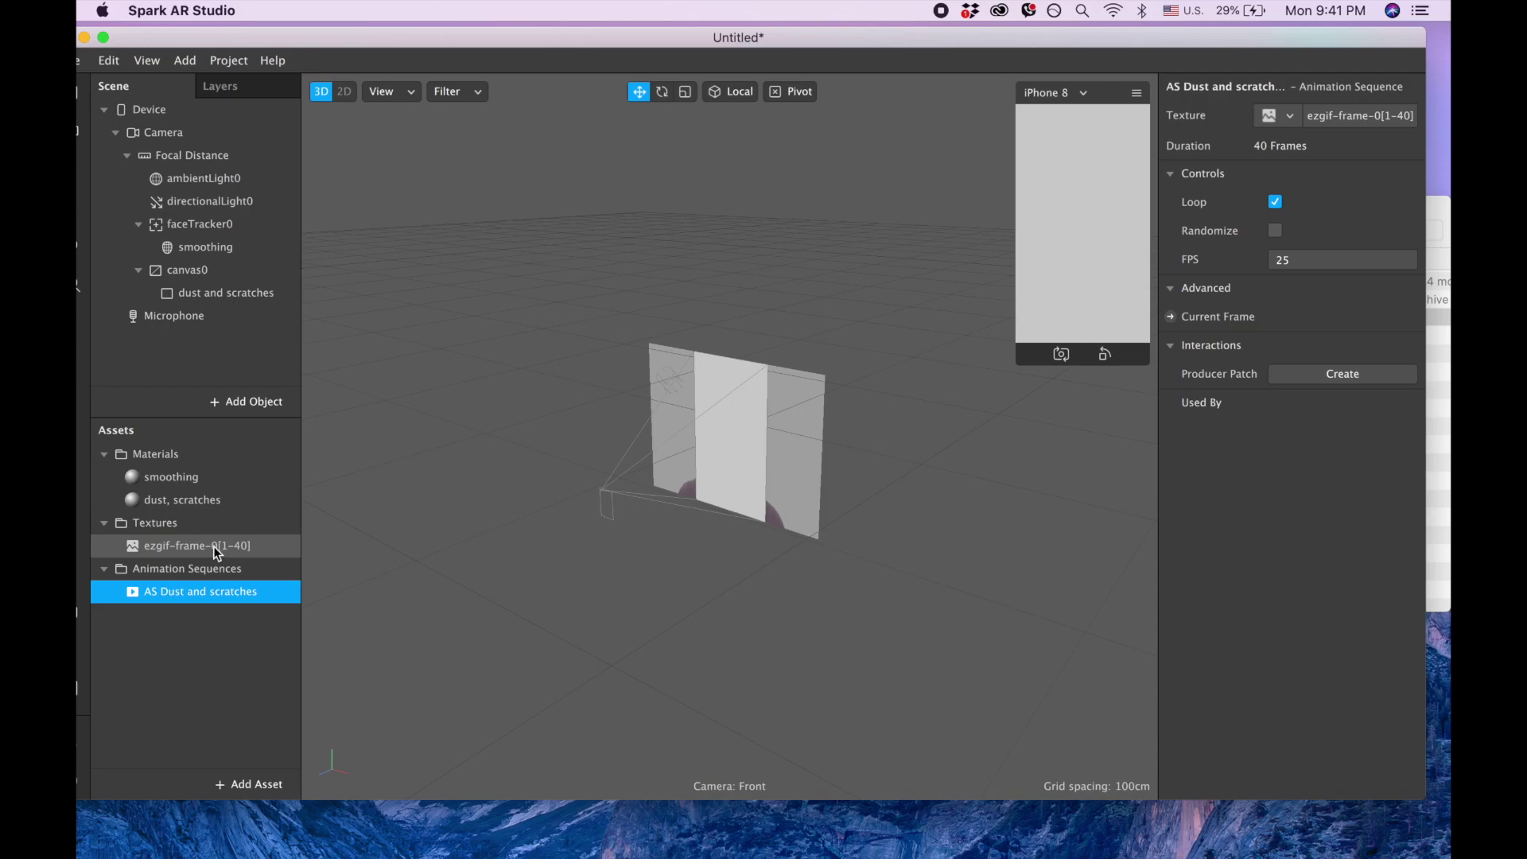
Step: Set the dust, scratches material's diffuse texture to AS Dust and scratches with Add blending
{"action": "left_click", "coordinate": [213, 546]}
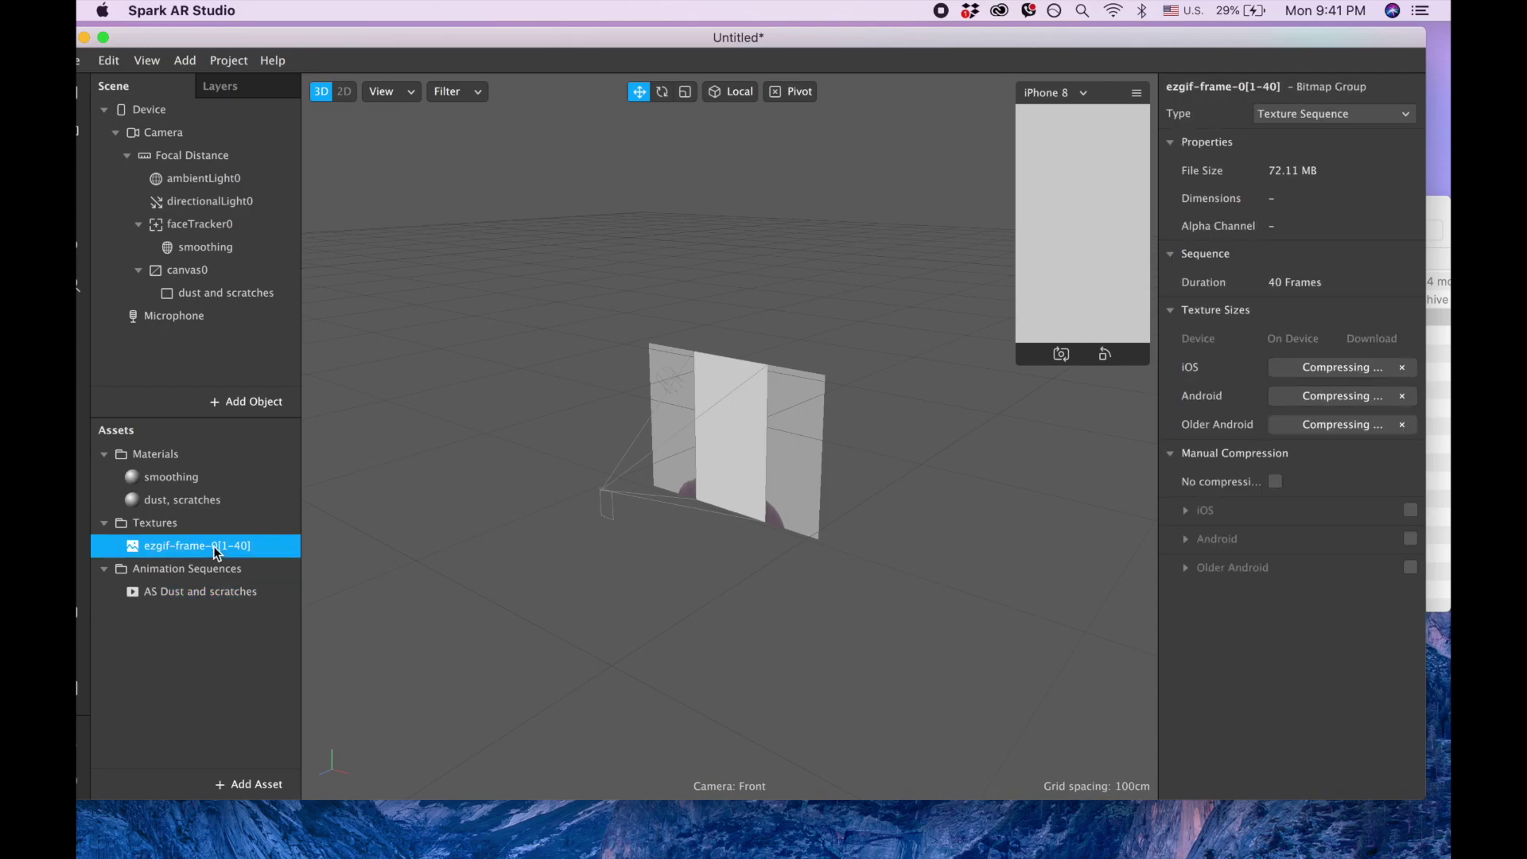
{"action": "left_click", "coordinate": [180, 502]}
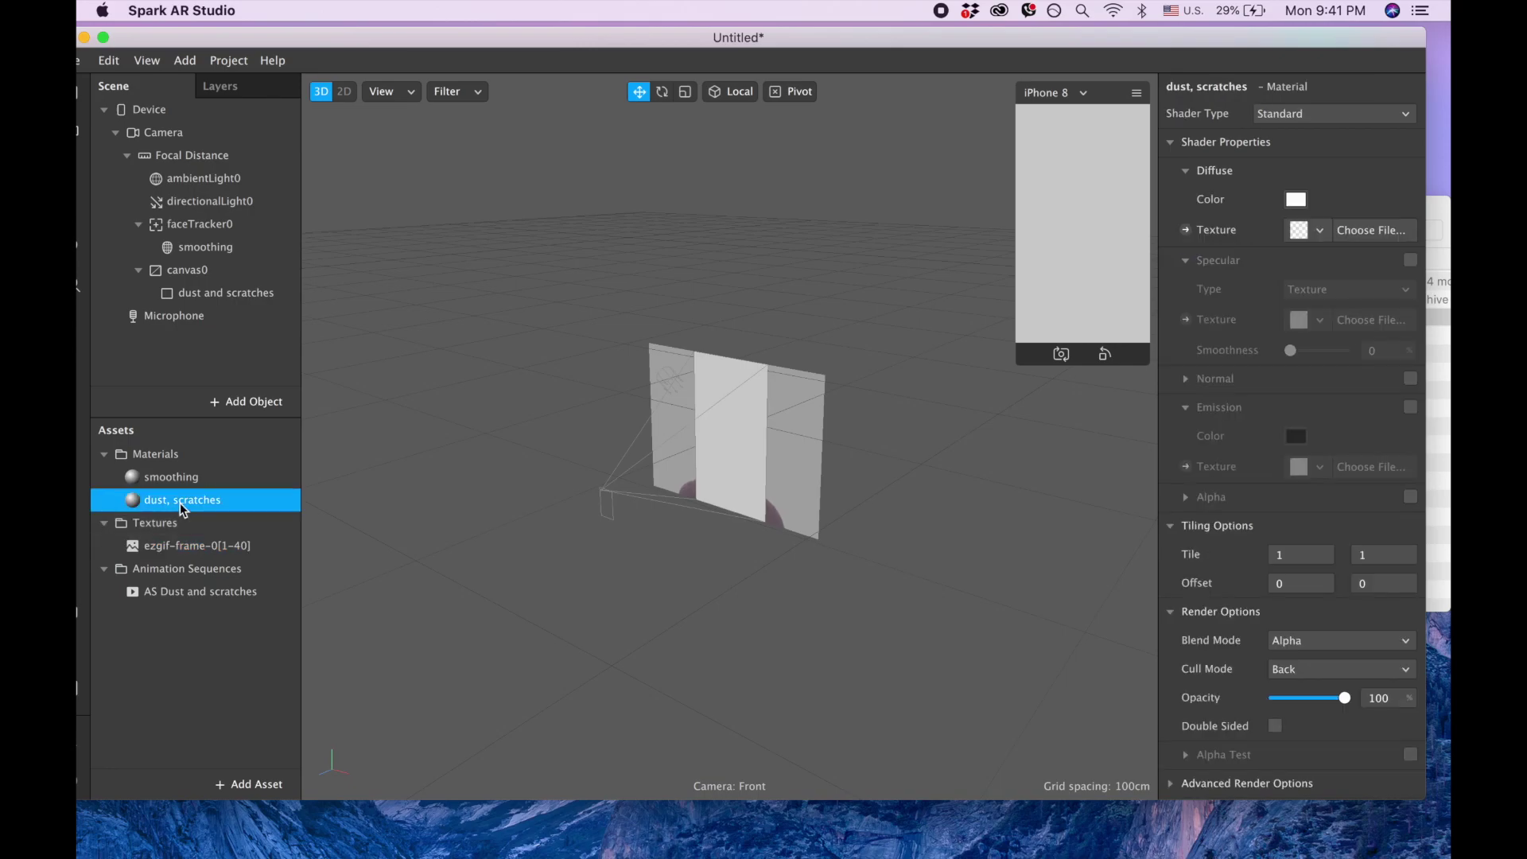
{"action": "left_click", "coordinate": [1317, 231]}
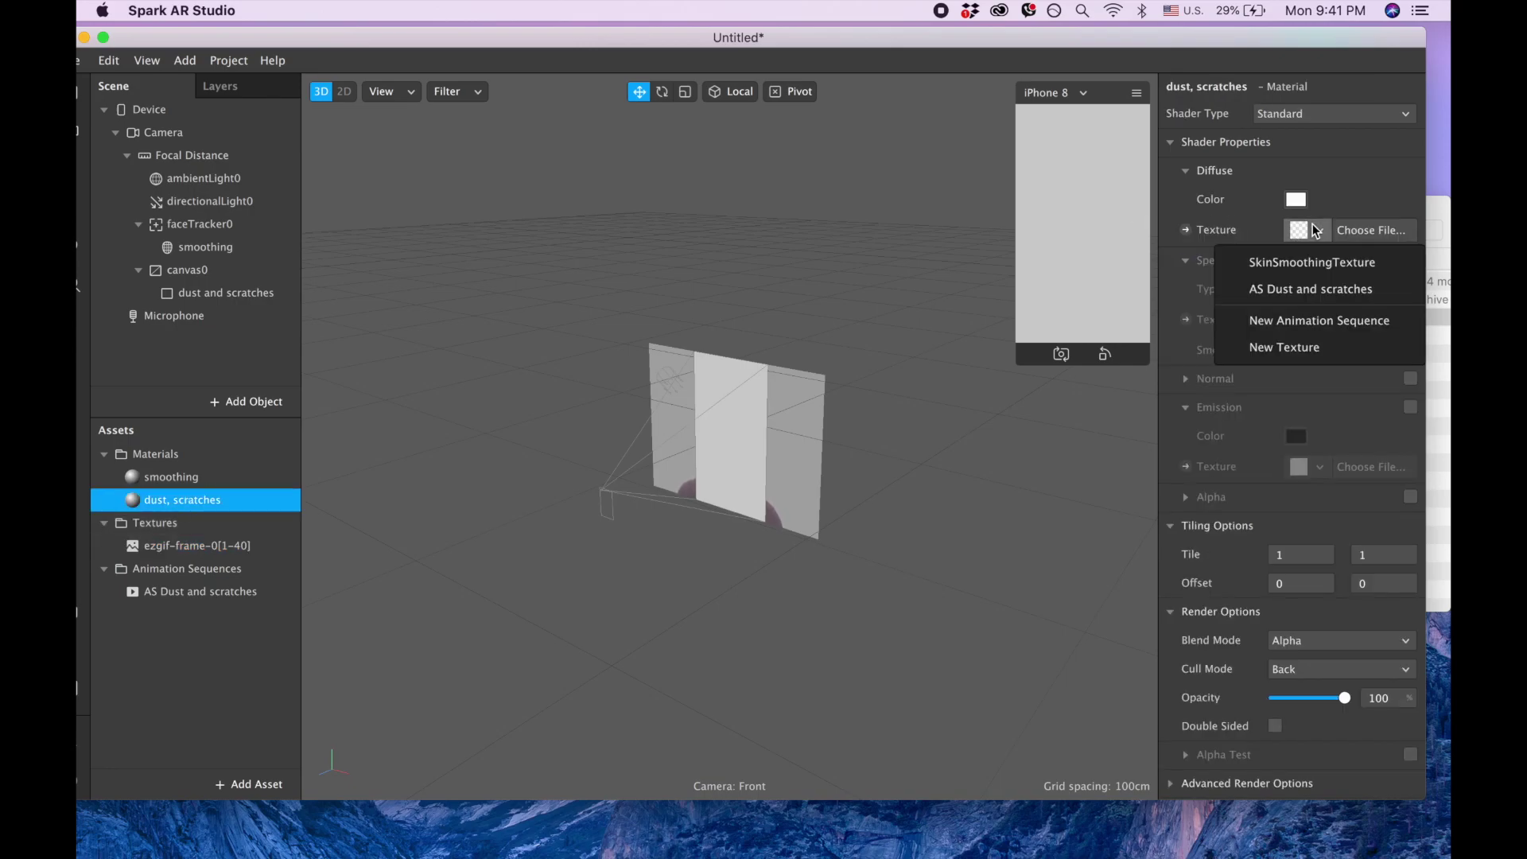
{"action": "left_click", "coordinate": [1295, 297]}
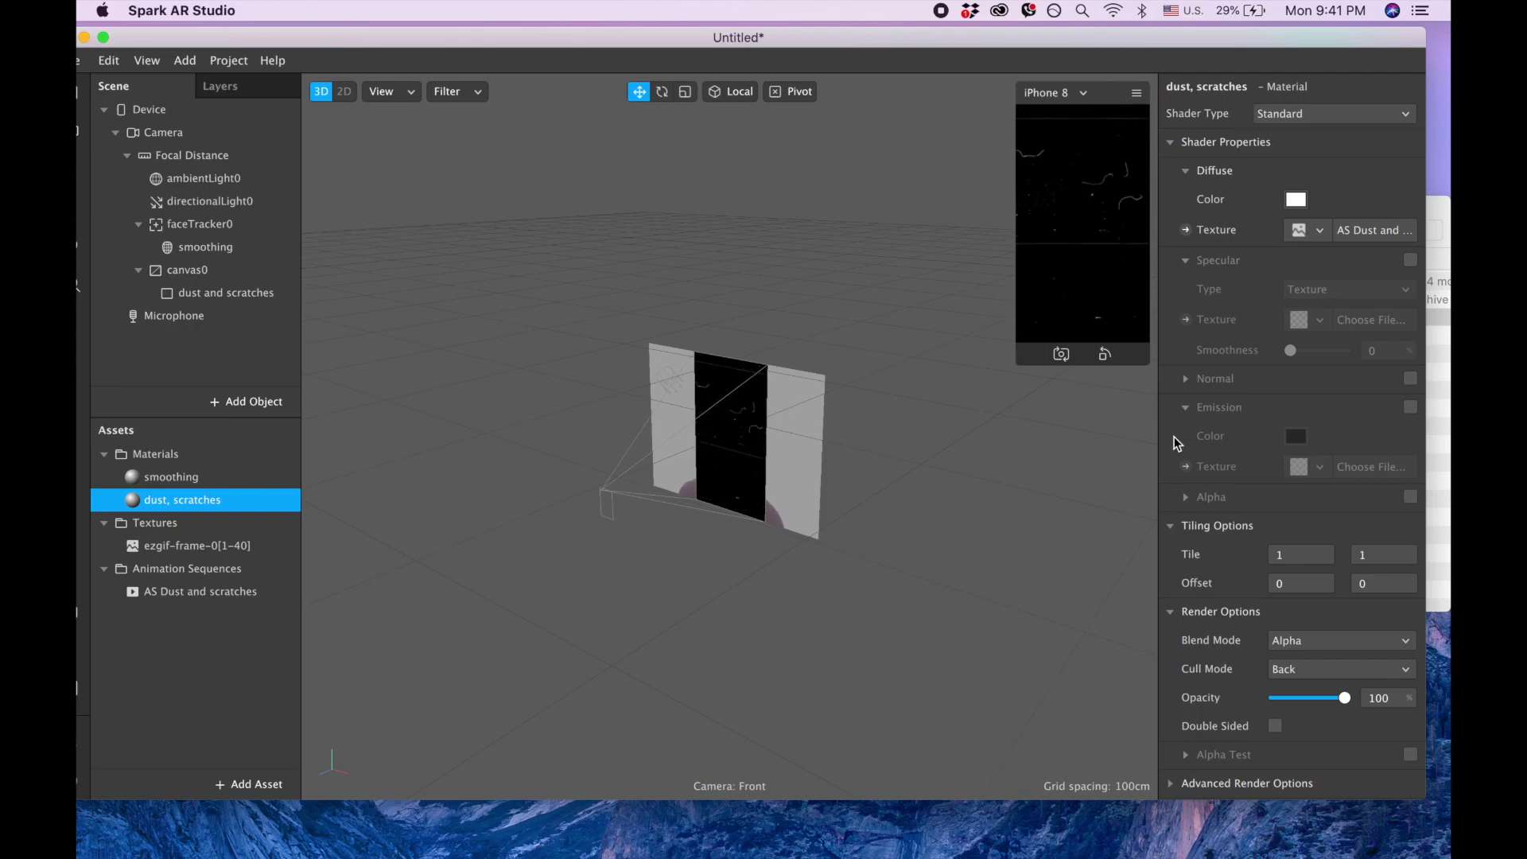
{"action": "left_click", "coordinate": [1310, 647]}
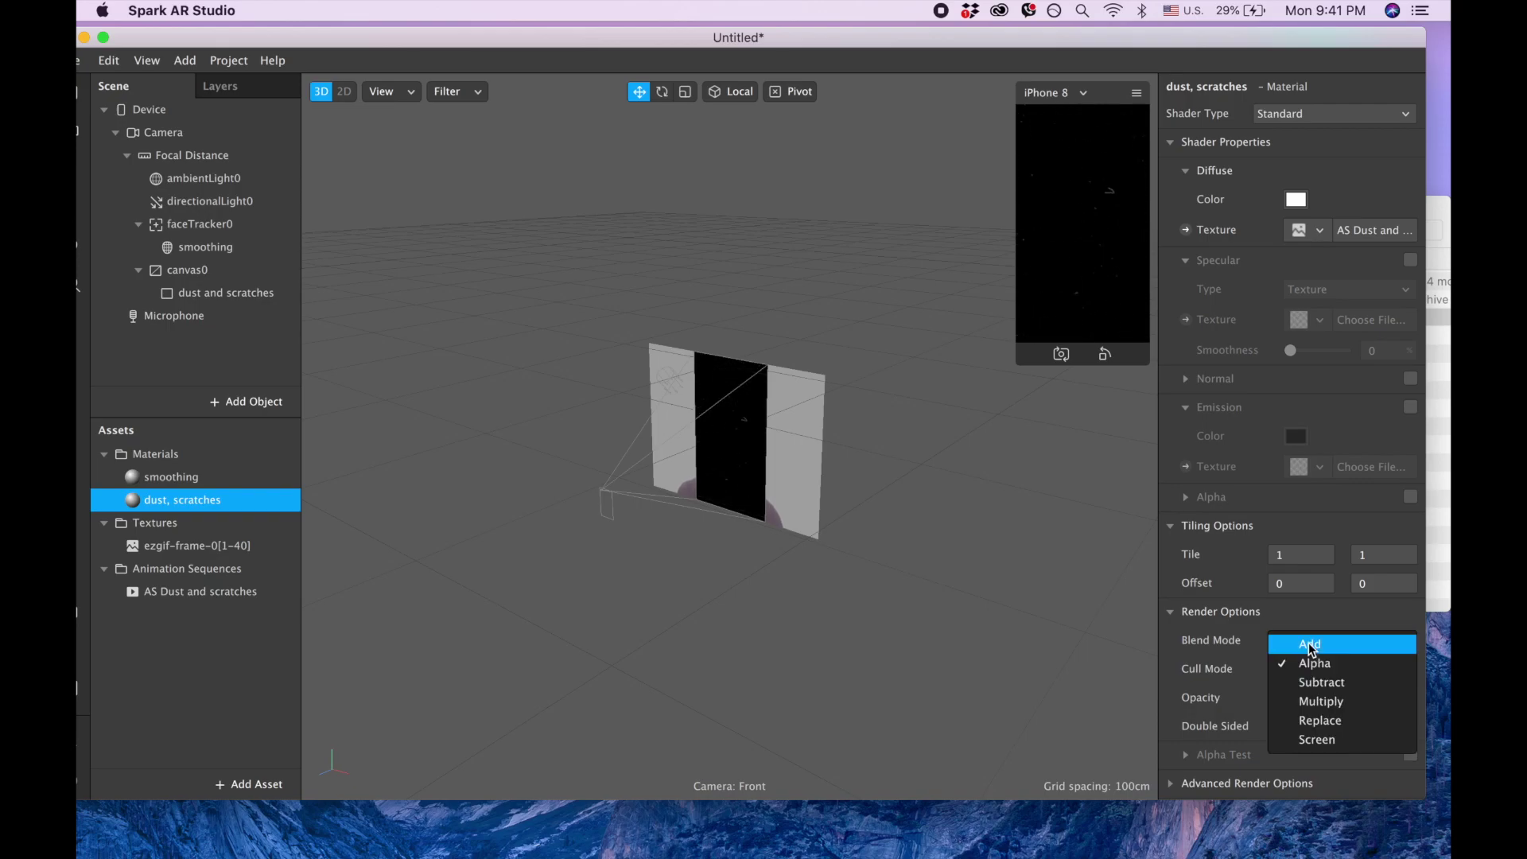
{"action": "left_click", "coordinate": [1311, 645]}
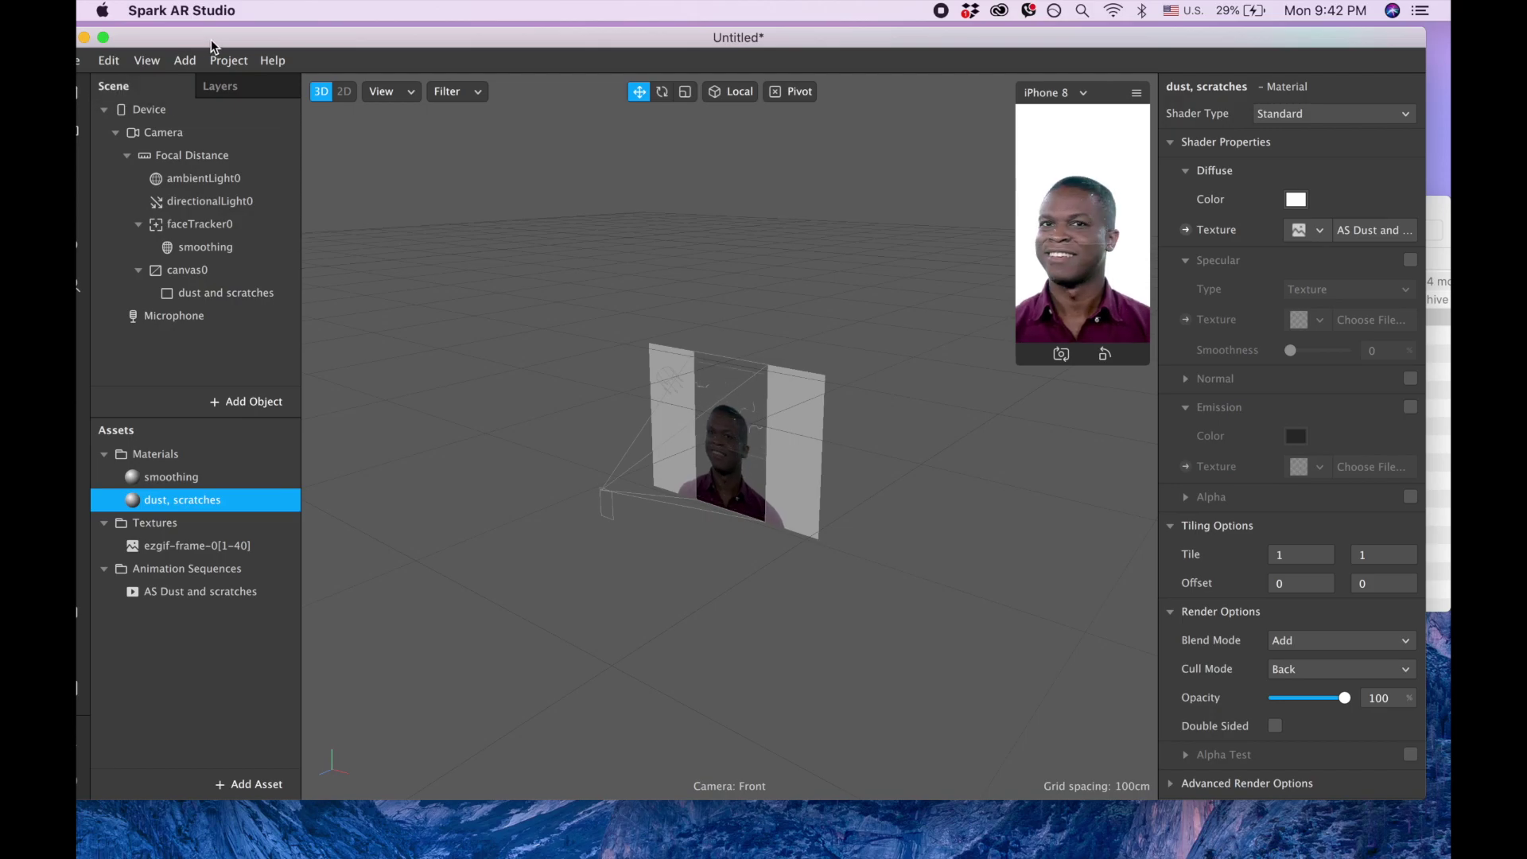
Step: Switch the preview to the last simulated face video
{"action": "left_click_drag", "start_coordinate": [218, 37], "coordinate": [310, 39]}
{"action": "left_click", "coordinate": [162, 133]}
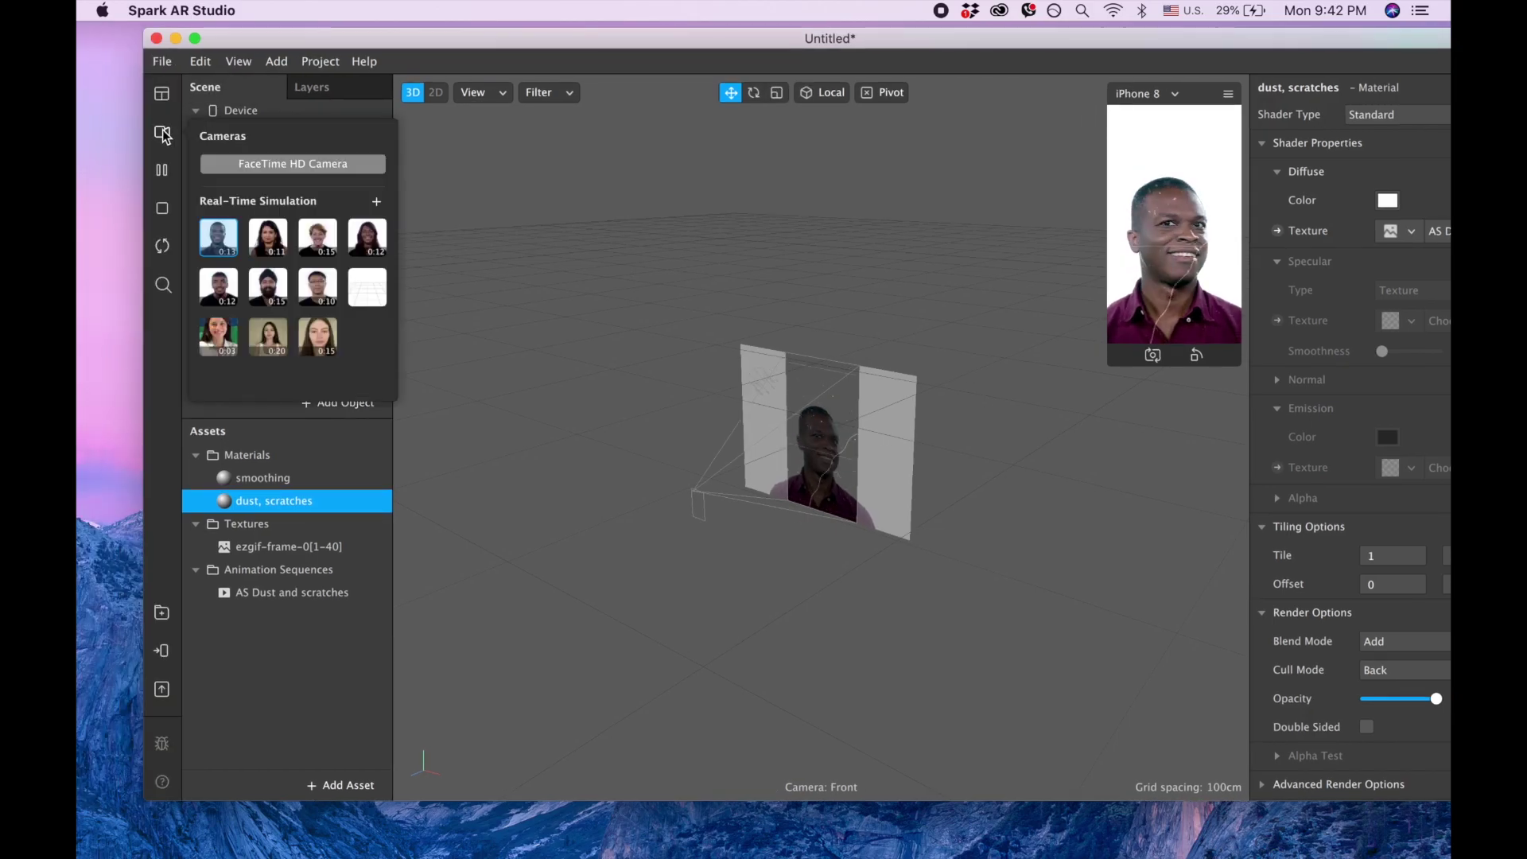
{"action": "left_click", "coordinate": [318, 335]}
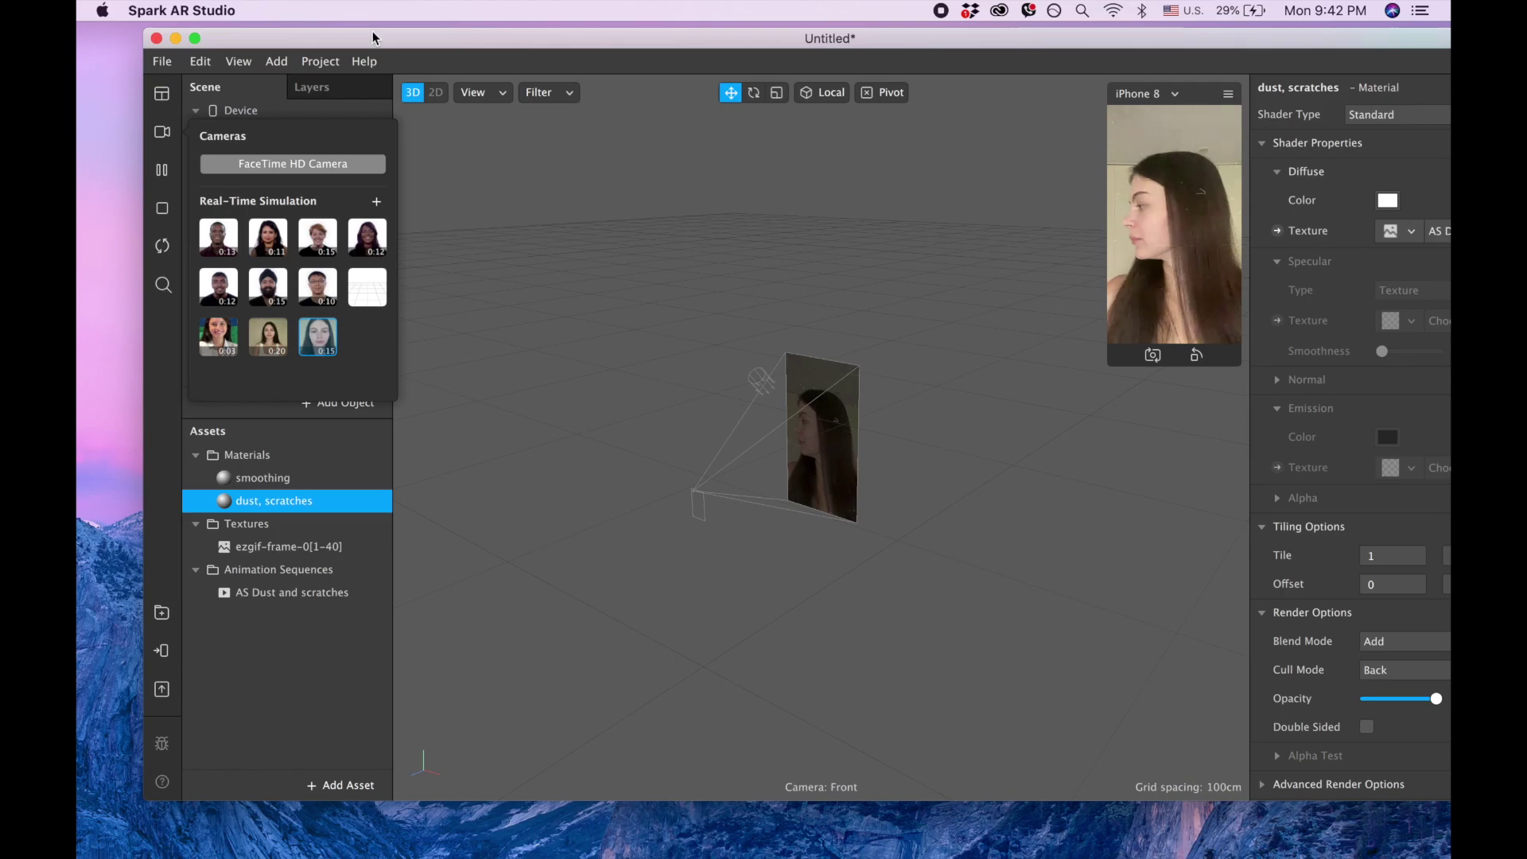
{"action": "left_click_drag", "start_coordinate": [373, 33], "coordinate": [285, 35]}
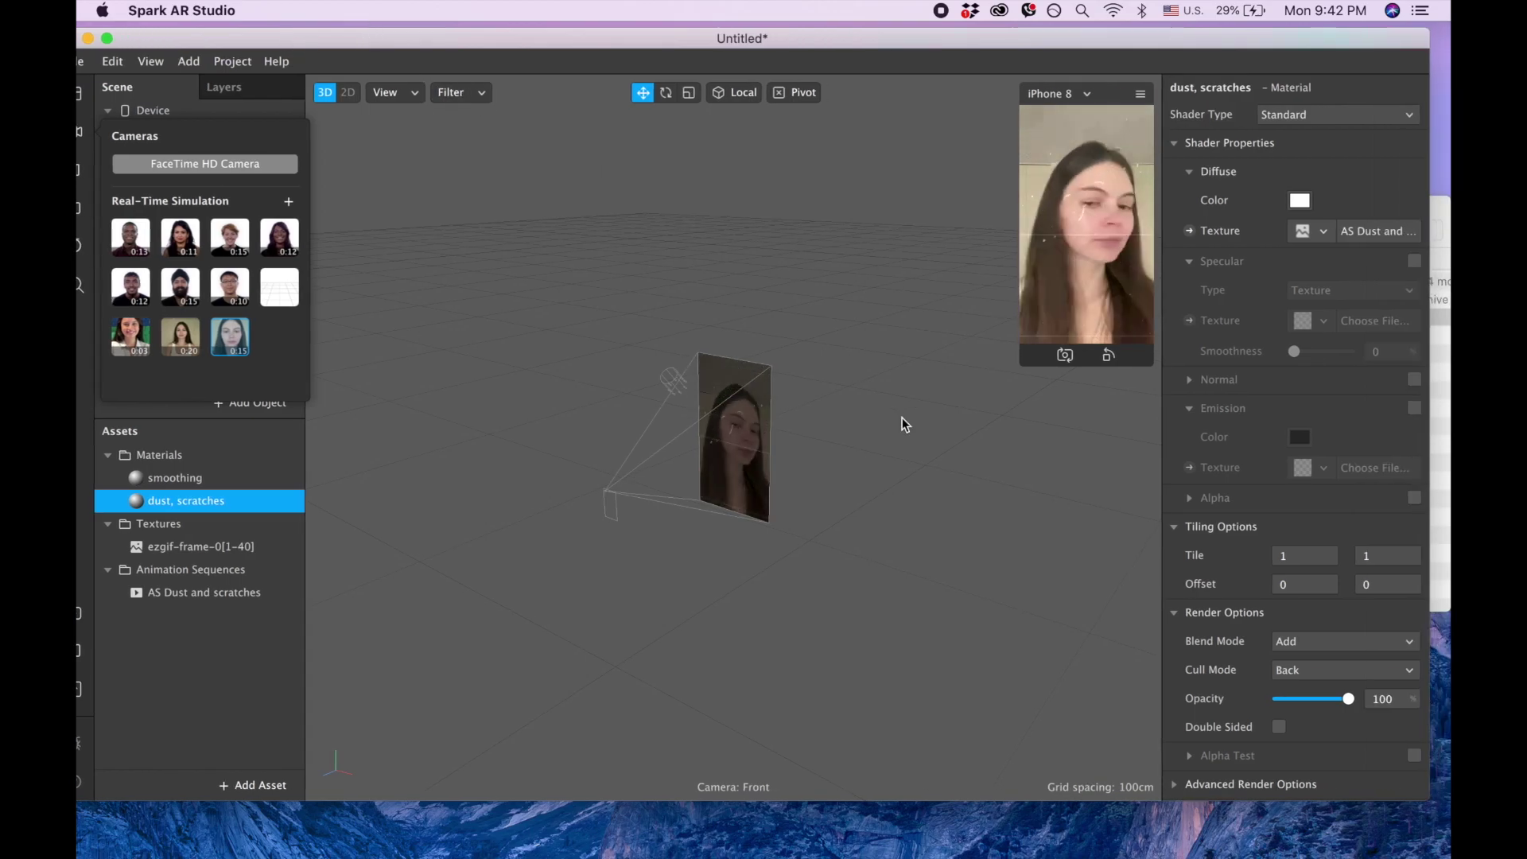
Step: Compare Screen and Add blend modes, keep Add, and lower opacity to 75
{"action": "left_click", "coordinate": [1305, 646]}
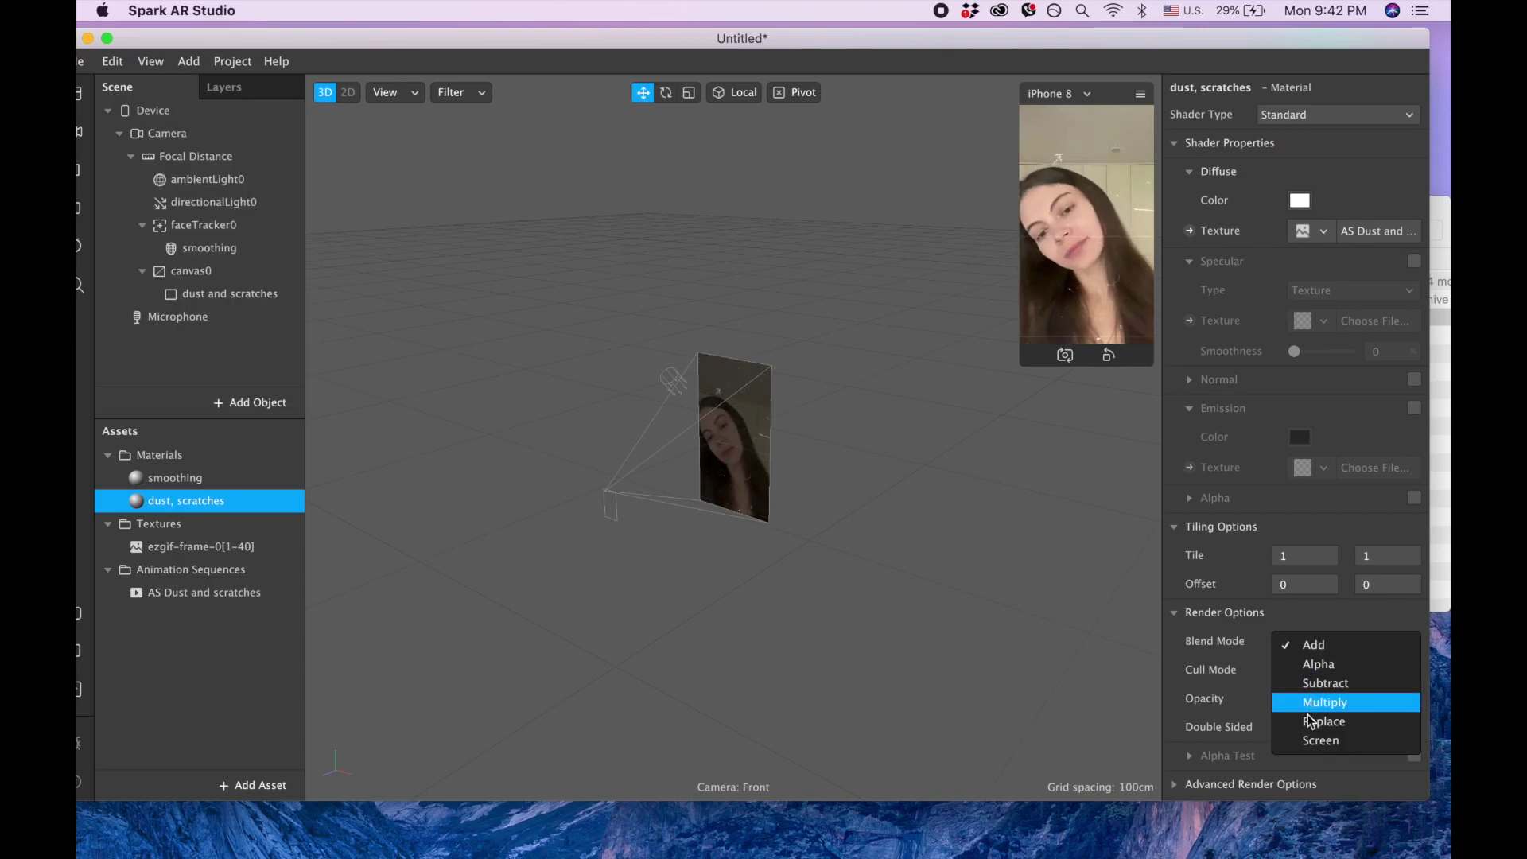
{"action": "left_click", "coordinate": [1313, 741]}
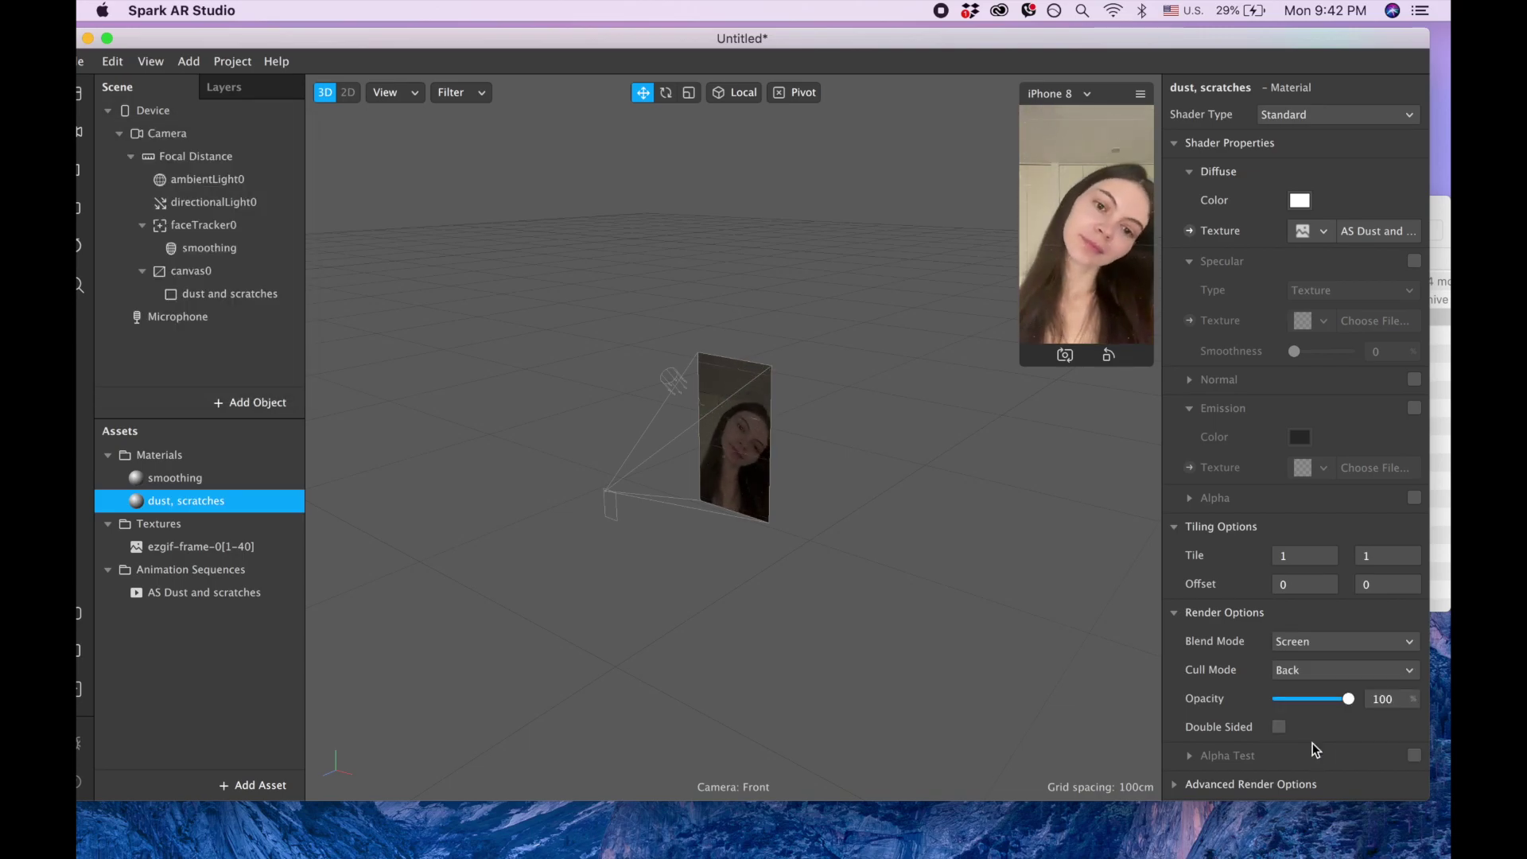
{"action": "left_click", "coordinate": [1302, 646]}
{"action": "left_click", "coordinate": [1302, 646]}
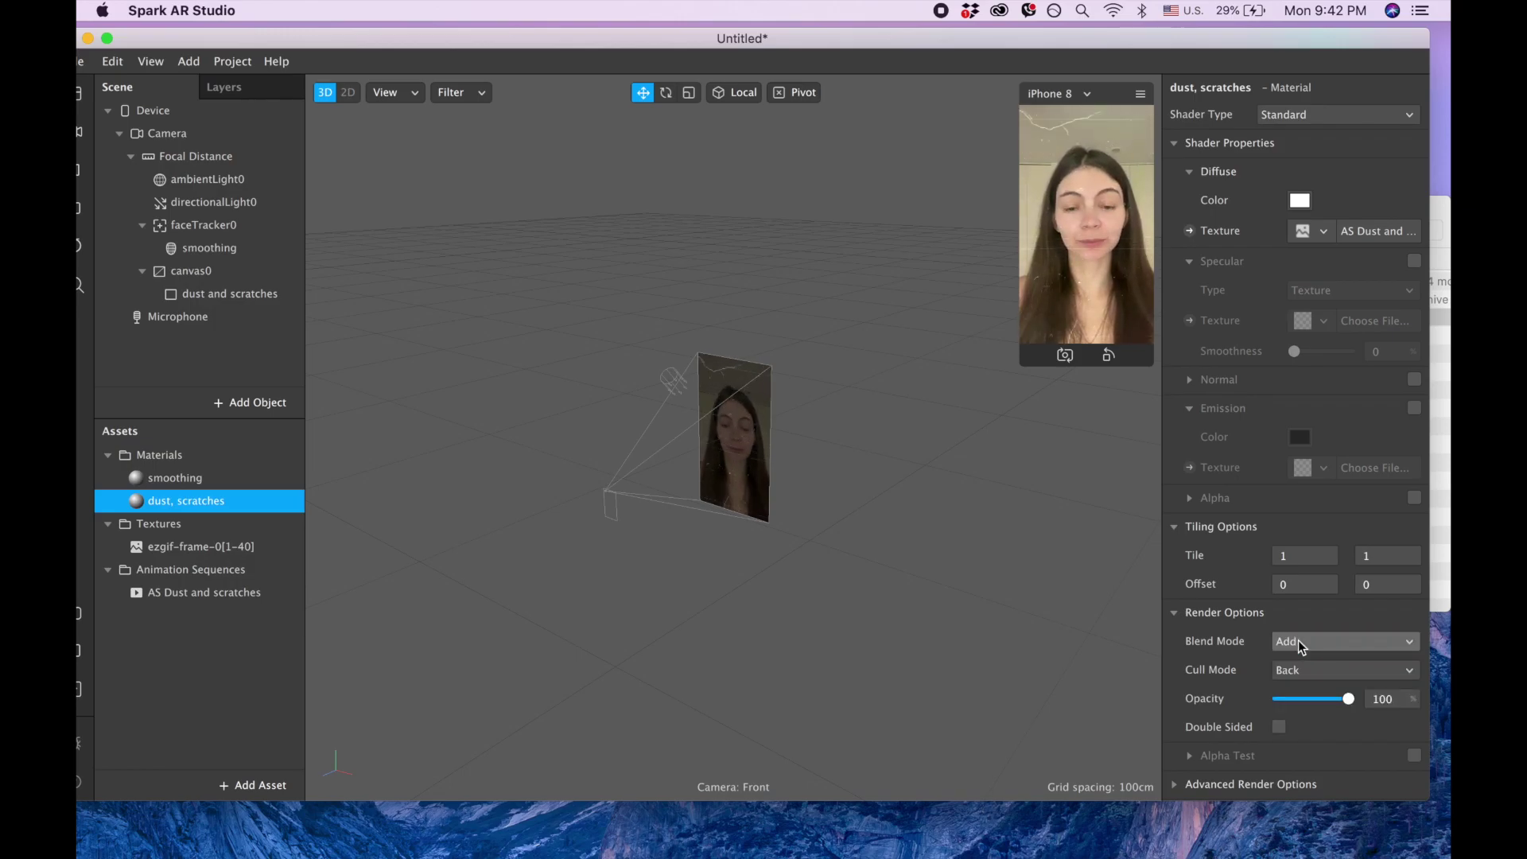
{"action": "left_click", "coordinate": [1298, 641]}
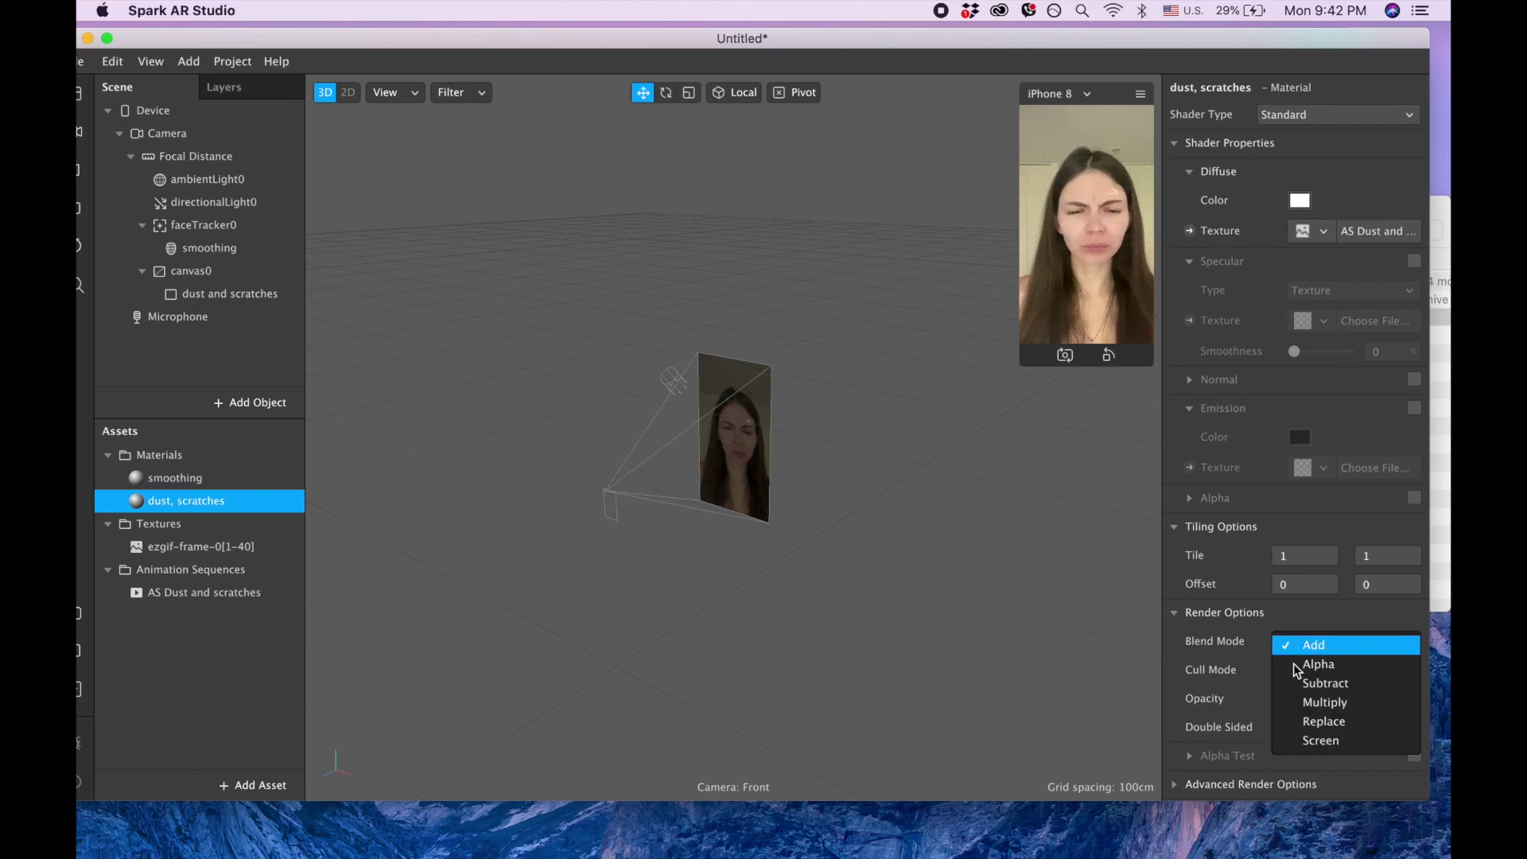
{"action": "left_click", "coordinate": [1306, 739]}
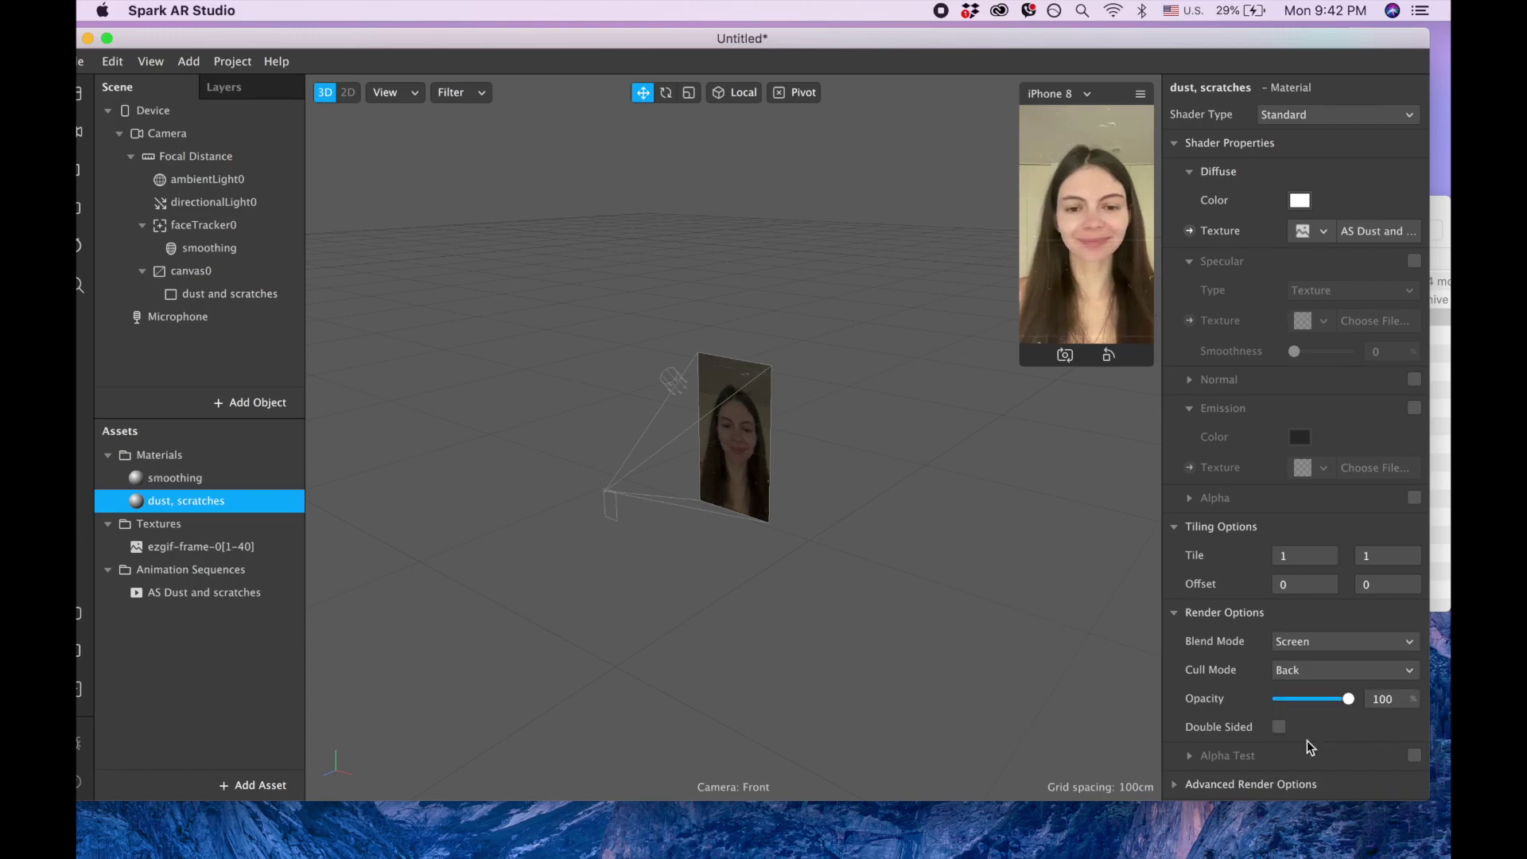
{"action": "left_click", "coordinate": [1324, 635]}
{"action": "left_click", "coordinate": [1324, 642]}
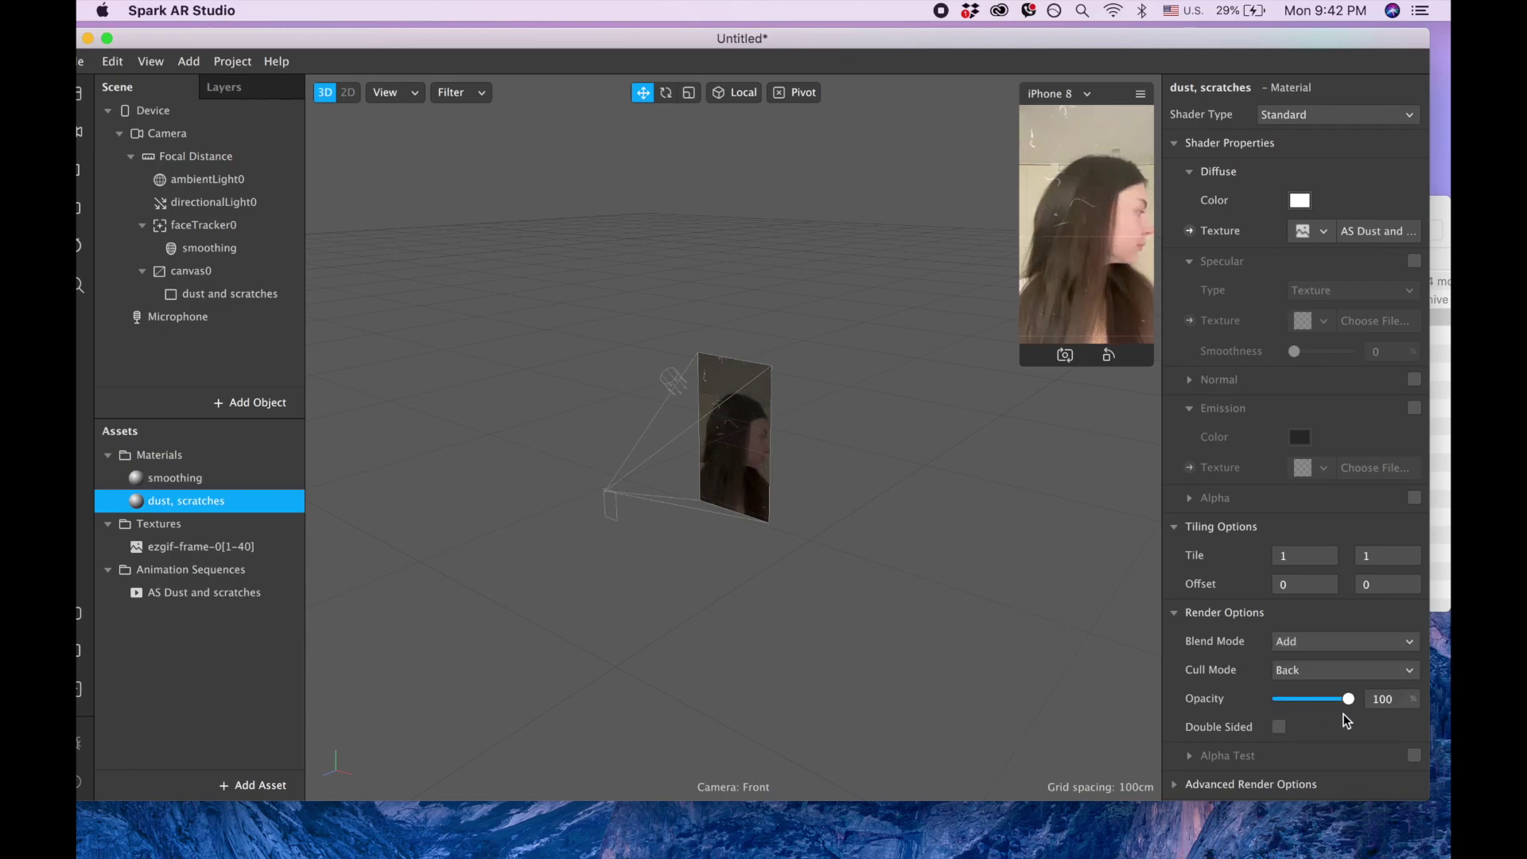
{"action": "left_click_drag", "start_coordinate": [1348, 700], "coordinate": [1331, 701]}
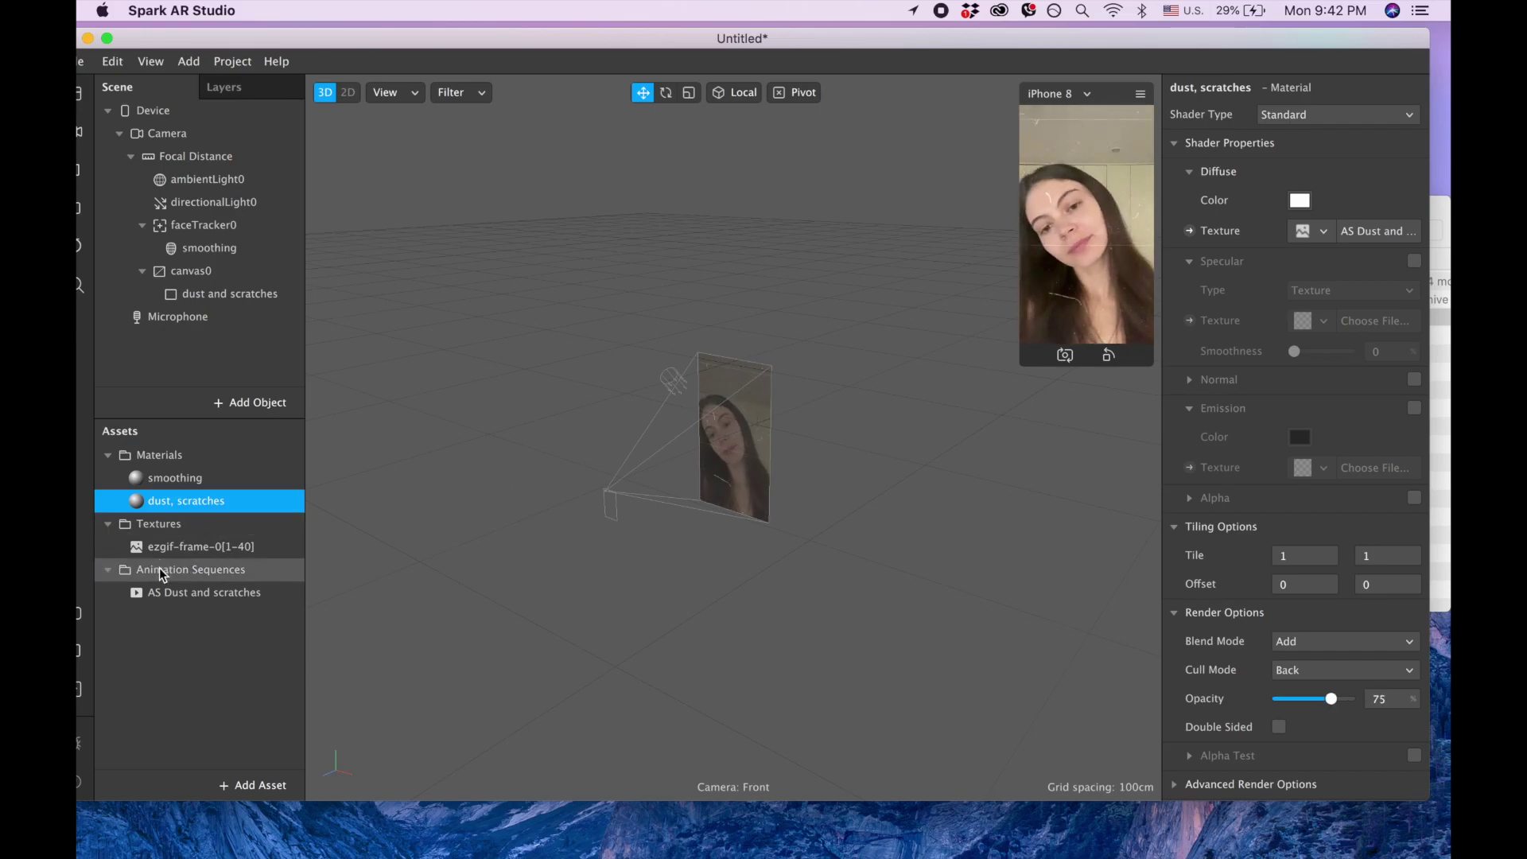
Step: Set the AS Dust and scratches sequence to 10 FPS and turn on Randomize
{"action": "left_click", "coordinate": [188, 595]}
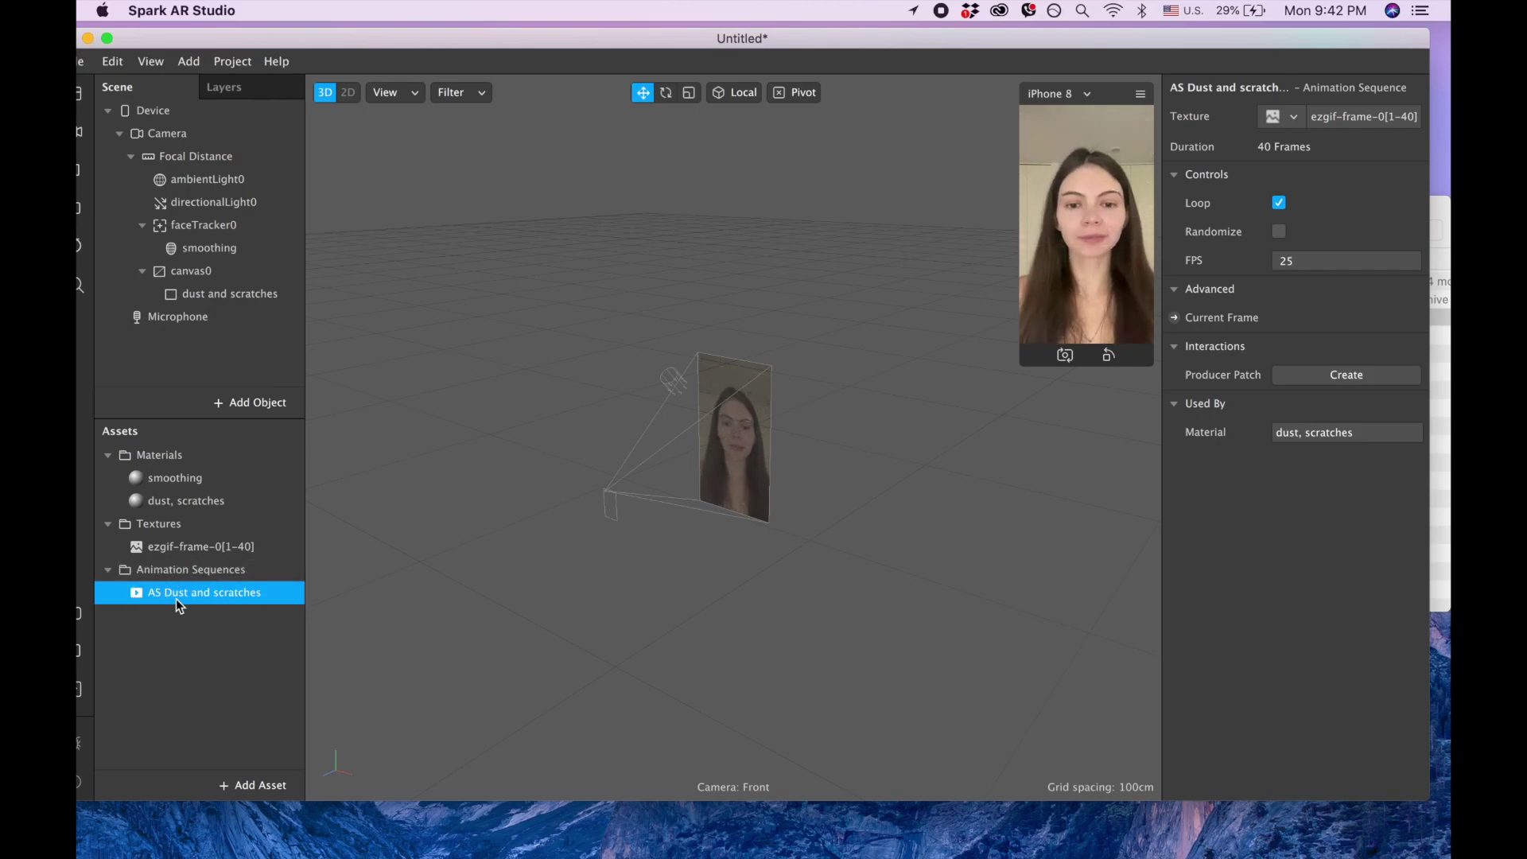
{"action": "left_click", "coordinate": [1314, 262]}
{"action": "key", "text": "BackSpace"}
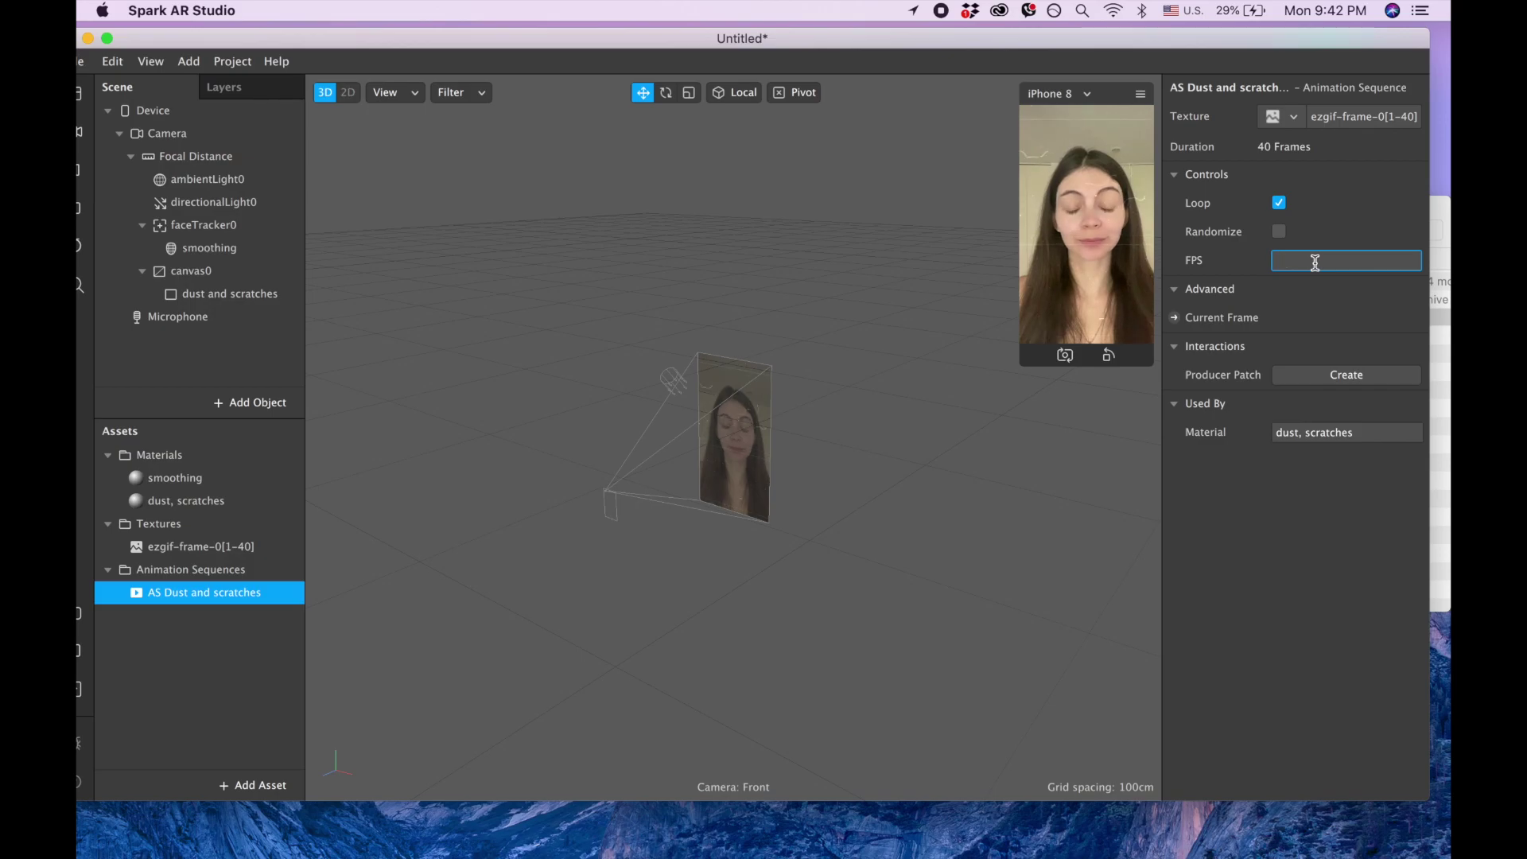
{"action": "type", "text": "10"}
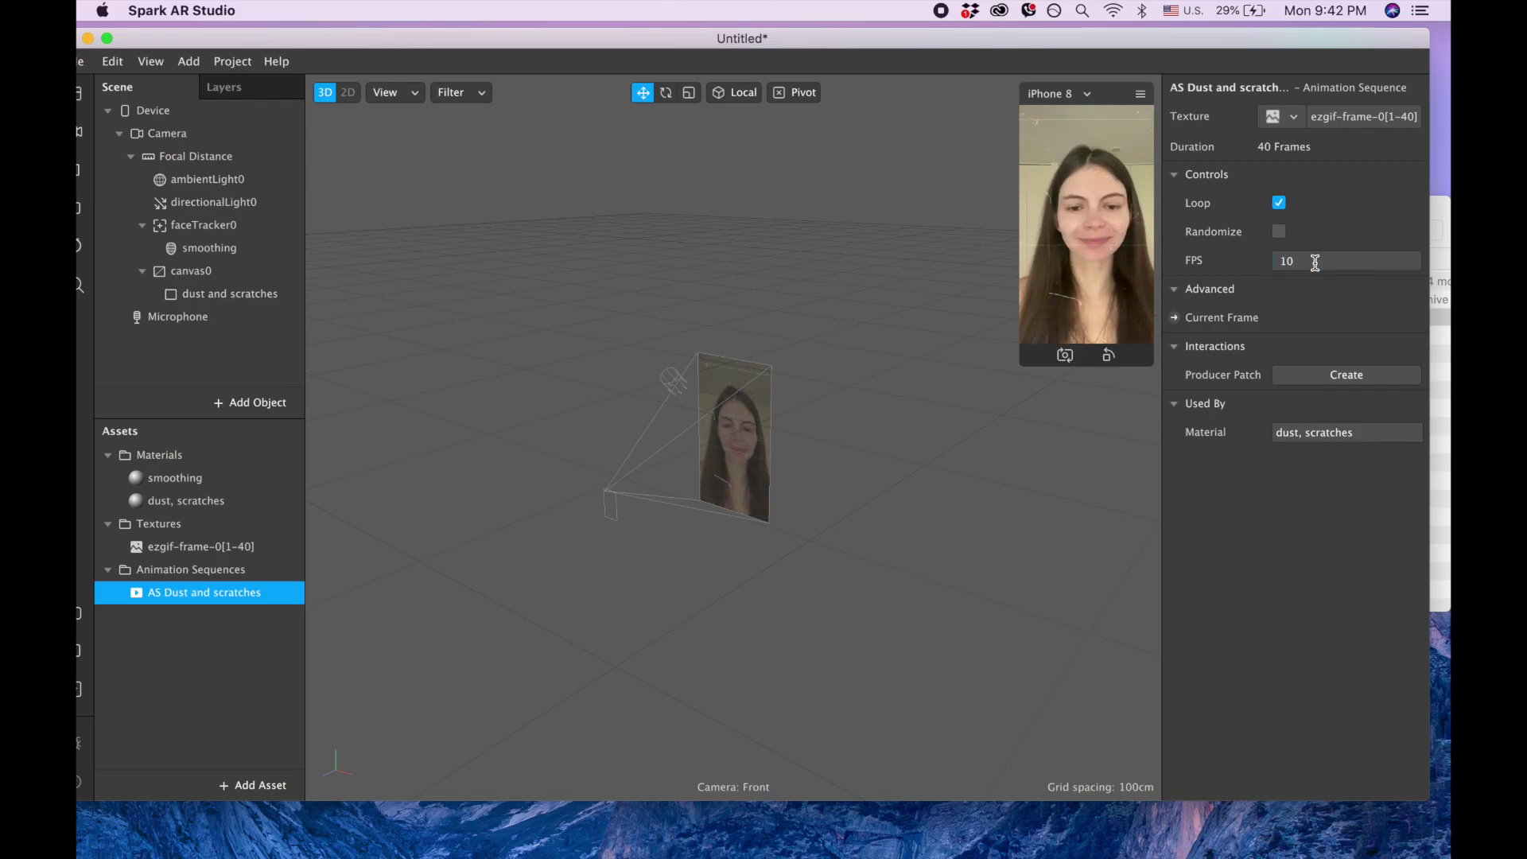
{"action": "key", "text": "Return"}
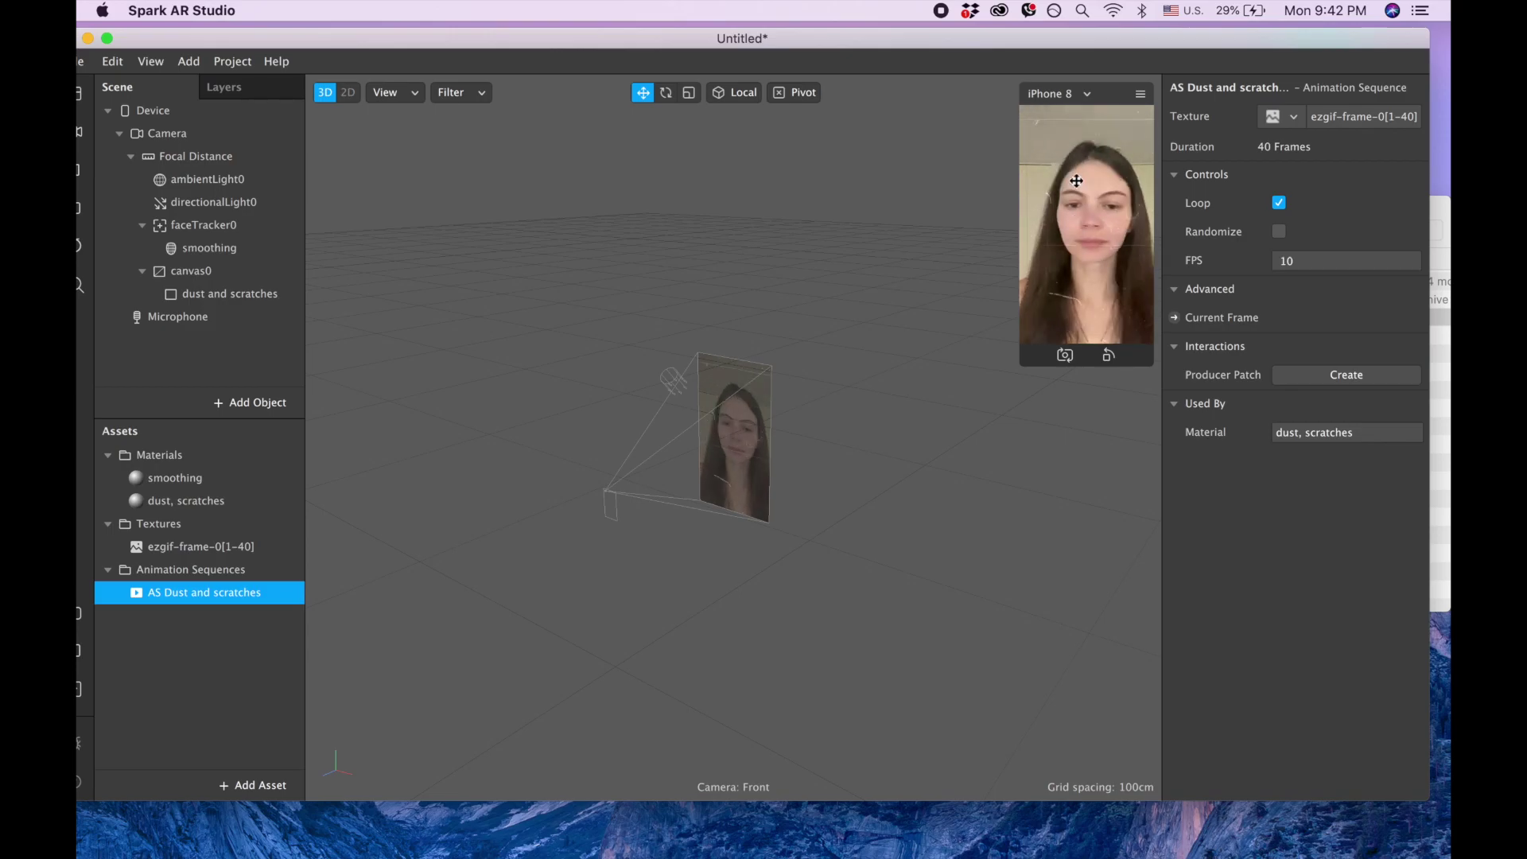
{"action": "left_click", "coordinate": [1278, 231]}
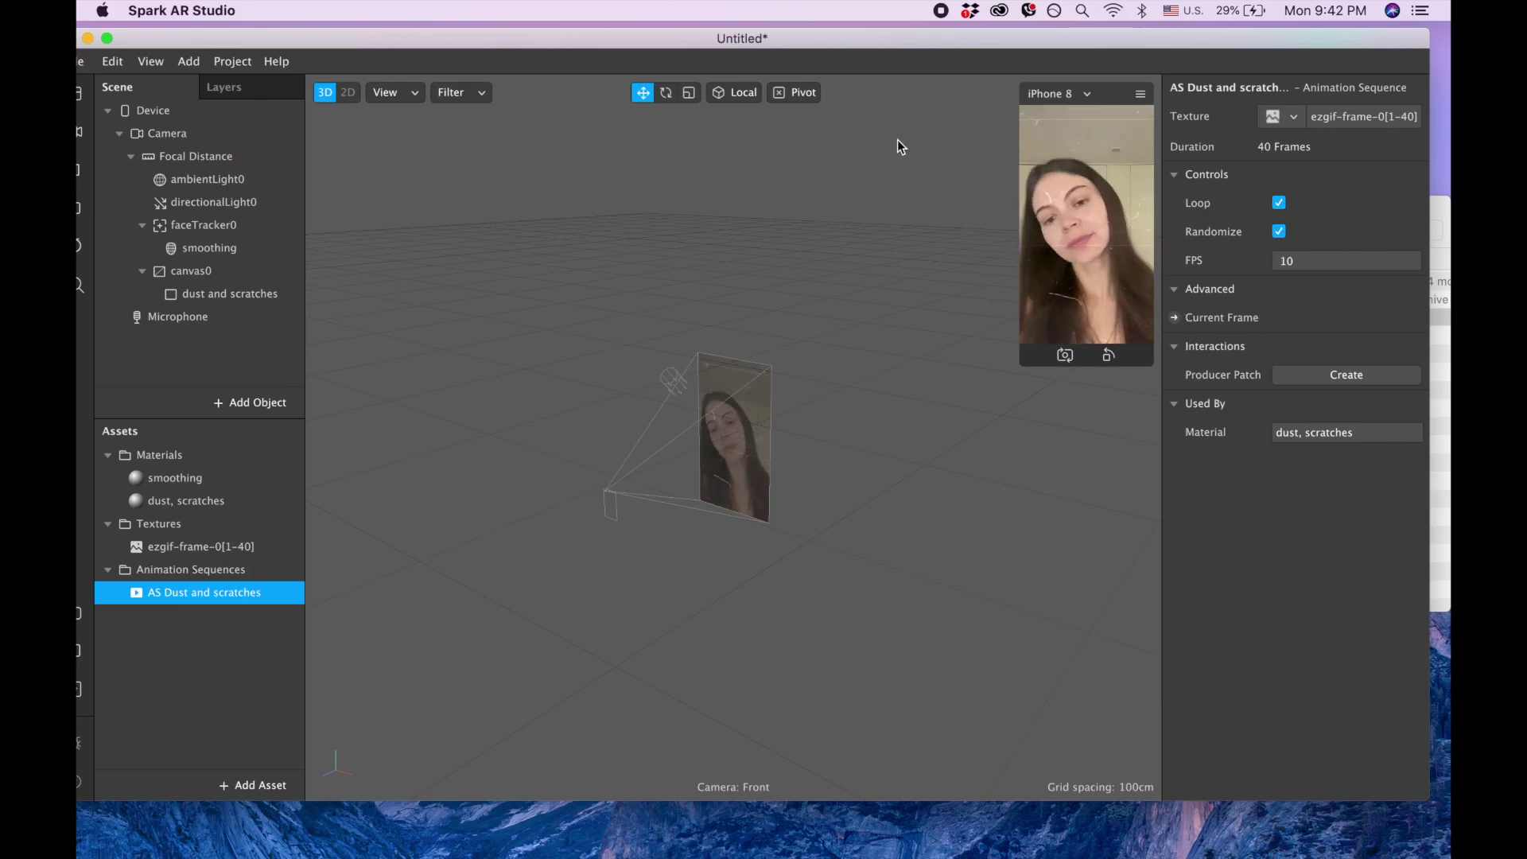
Step: Maximize the window and show the Patch Editor, dragging it taller below the viewport
{"action": "left_click", "coordinate": [108, 38]}
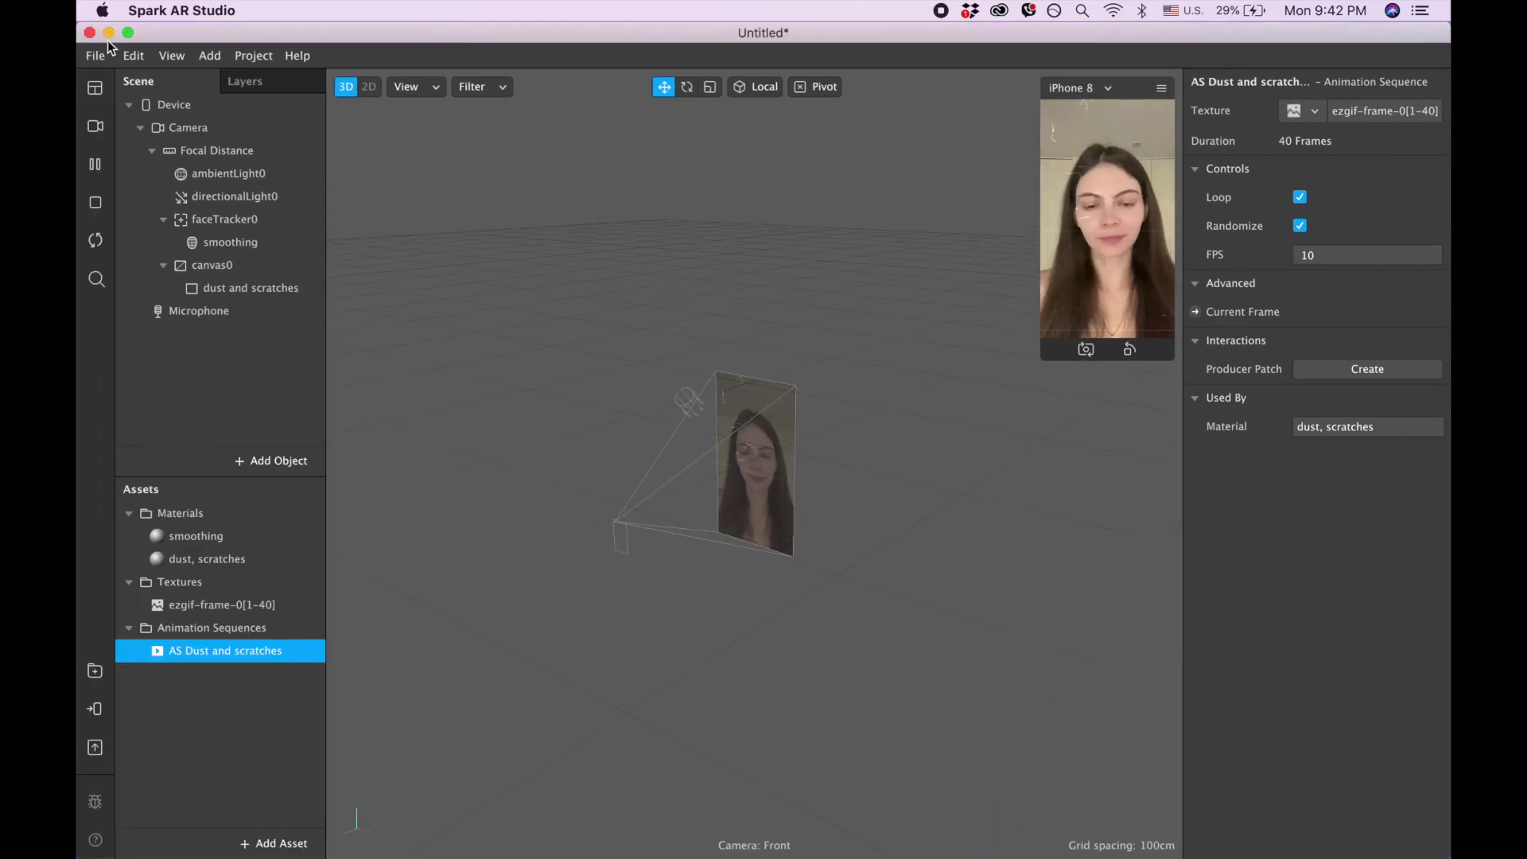
{"action": "left_click", "coordinate": [171, 55]}
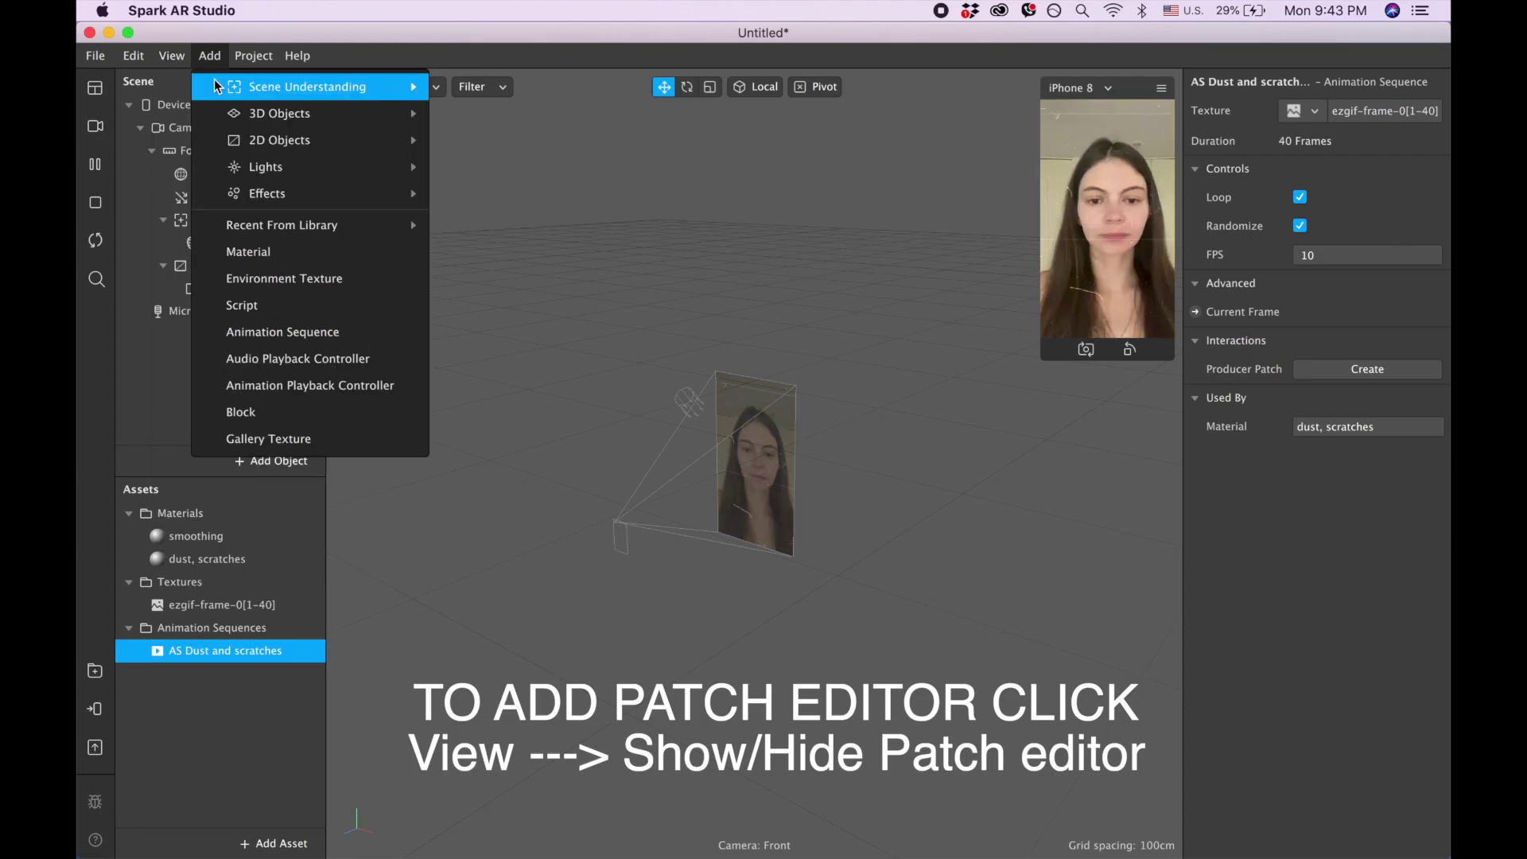
{"action": "left_click", "coordinate": [191, 84]}
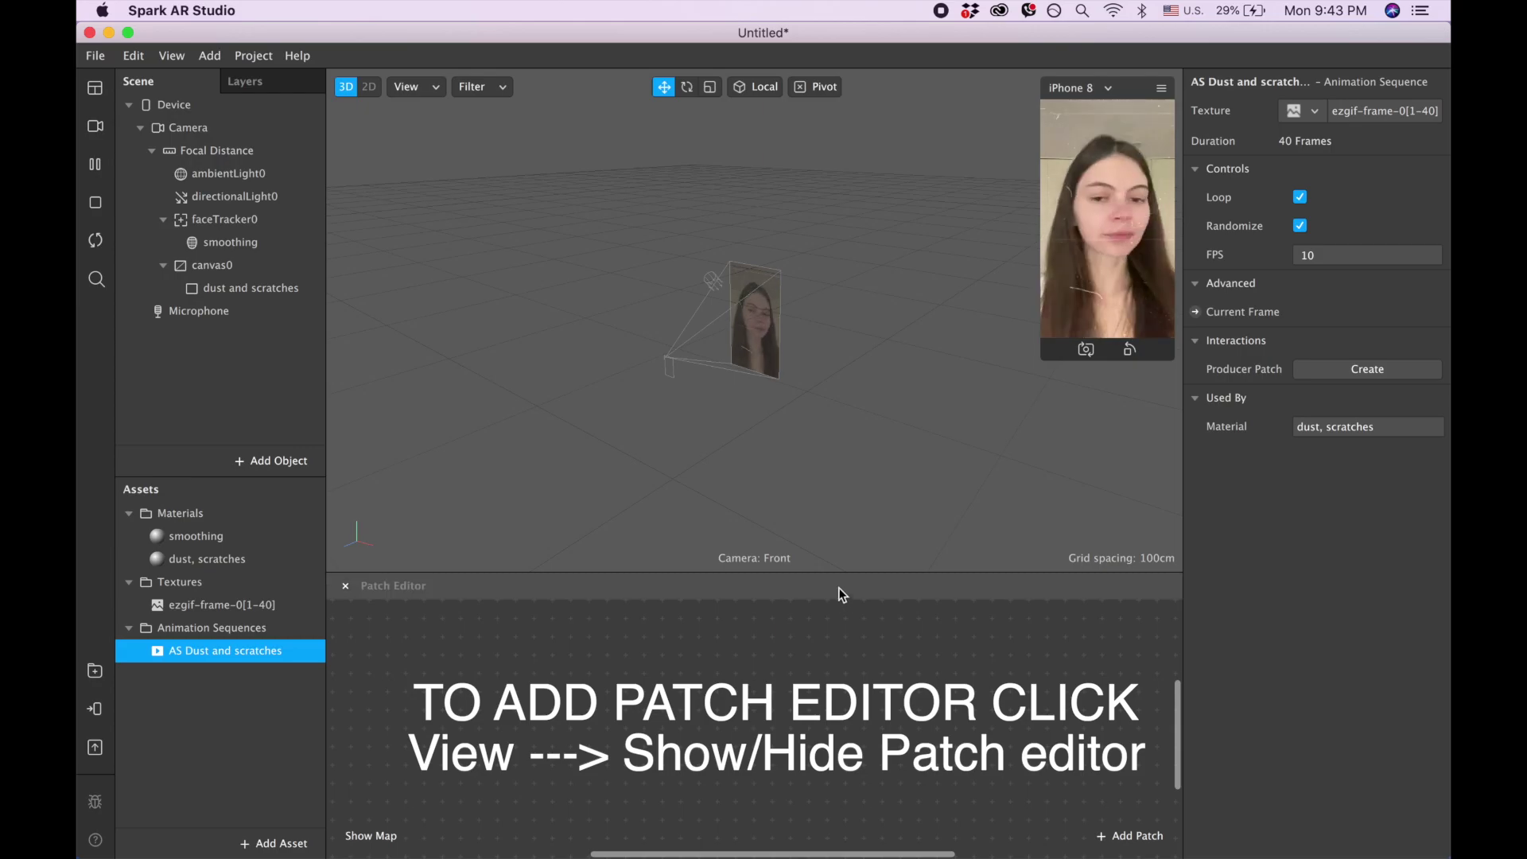
{"action": "left_click_drag", "start_coordinate": [837, 573], "coordinate": [838, 384]}
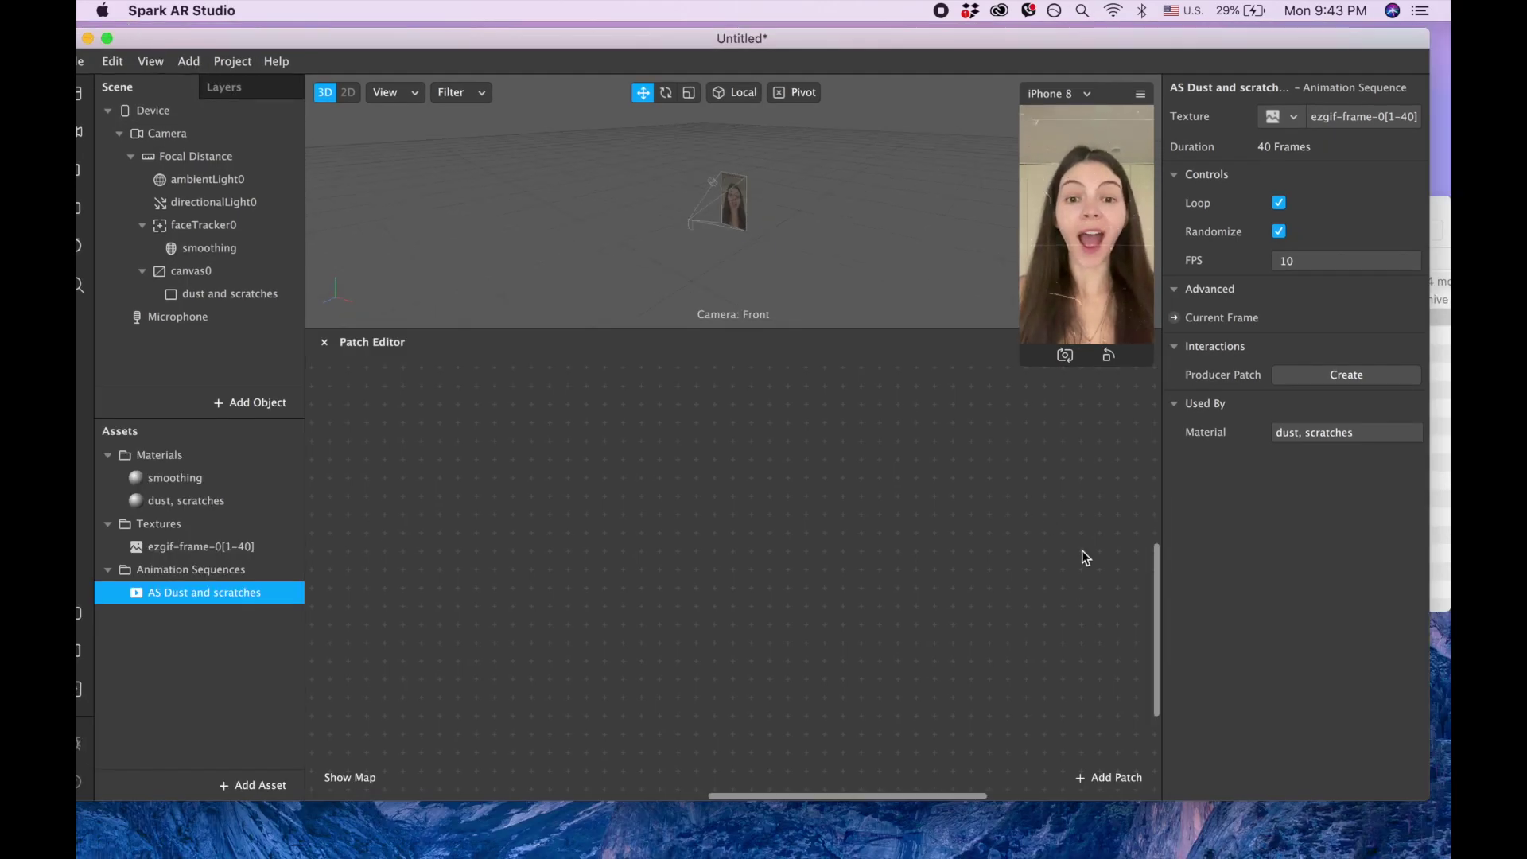
Step: Search patches for 'slider', then uncheck Facebook in the platform settings, leaving Instagram only
{"action": "left_click", "coordinate": [1090, 777]}
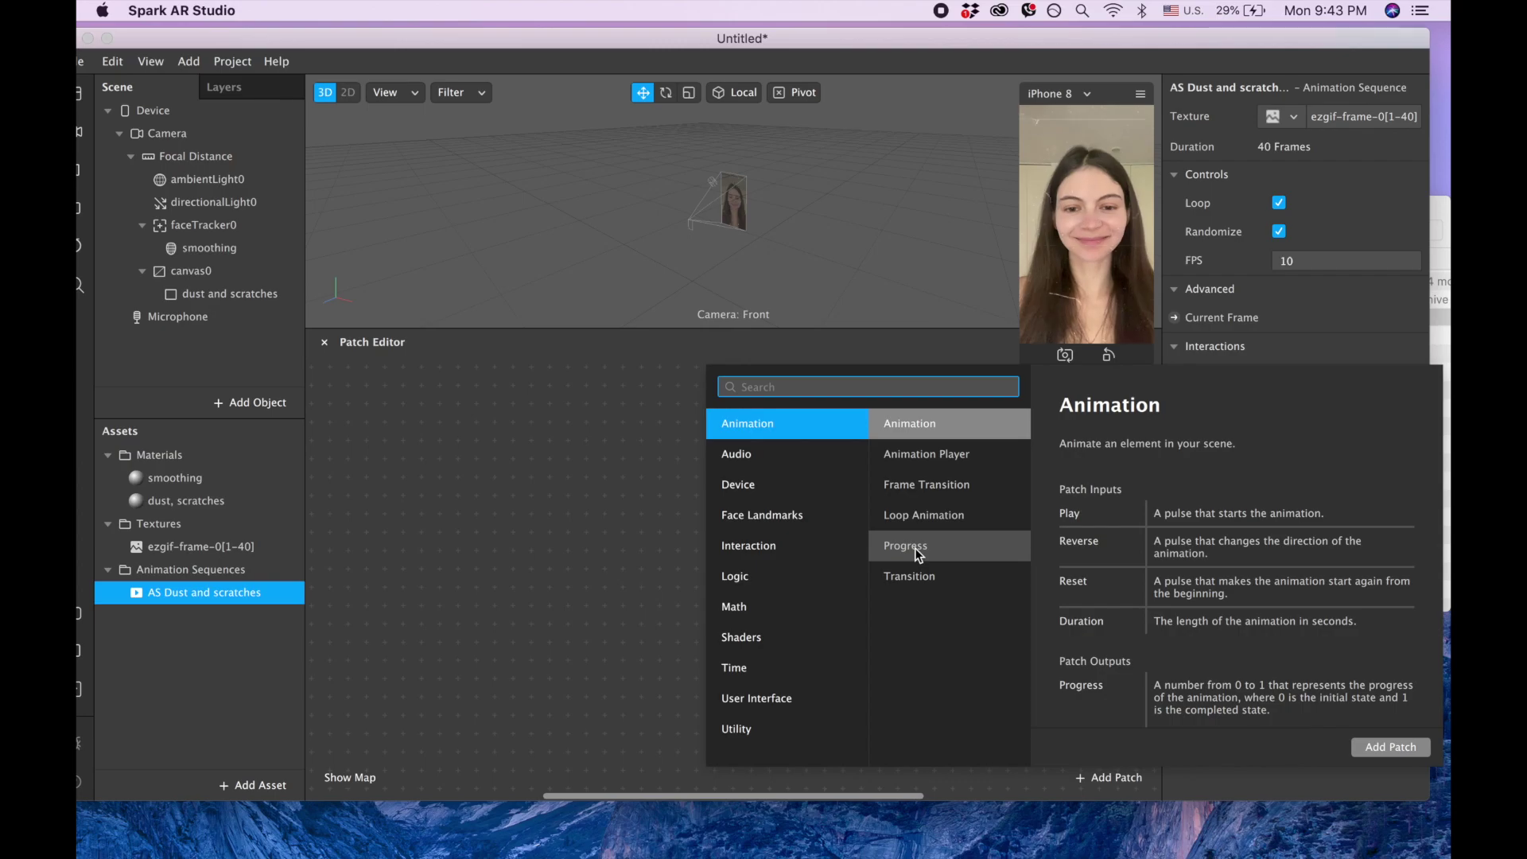
{"action": "type", "text": "s"}
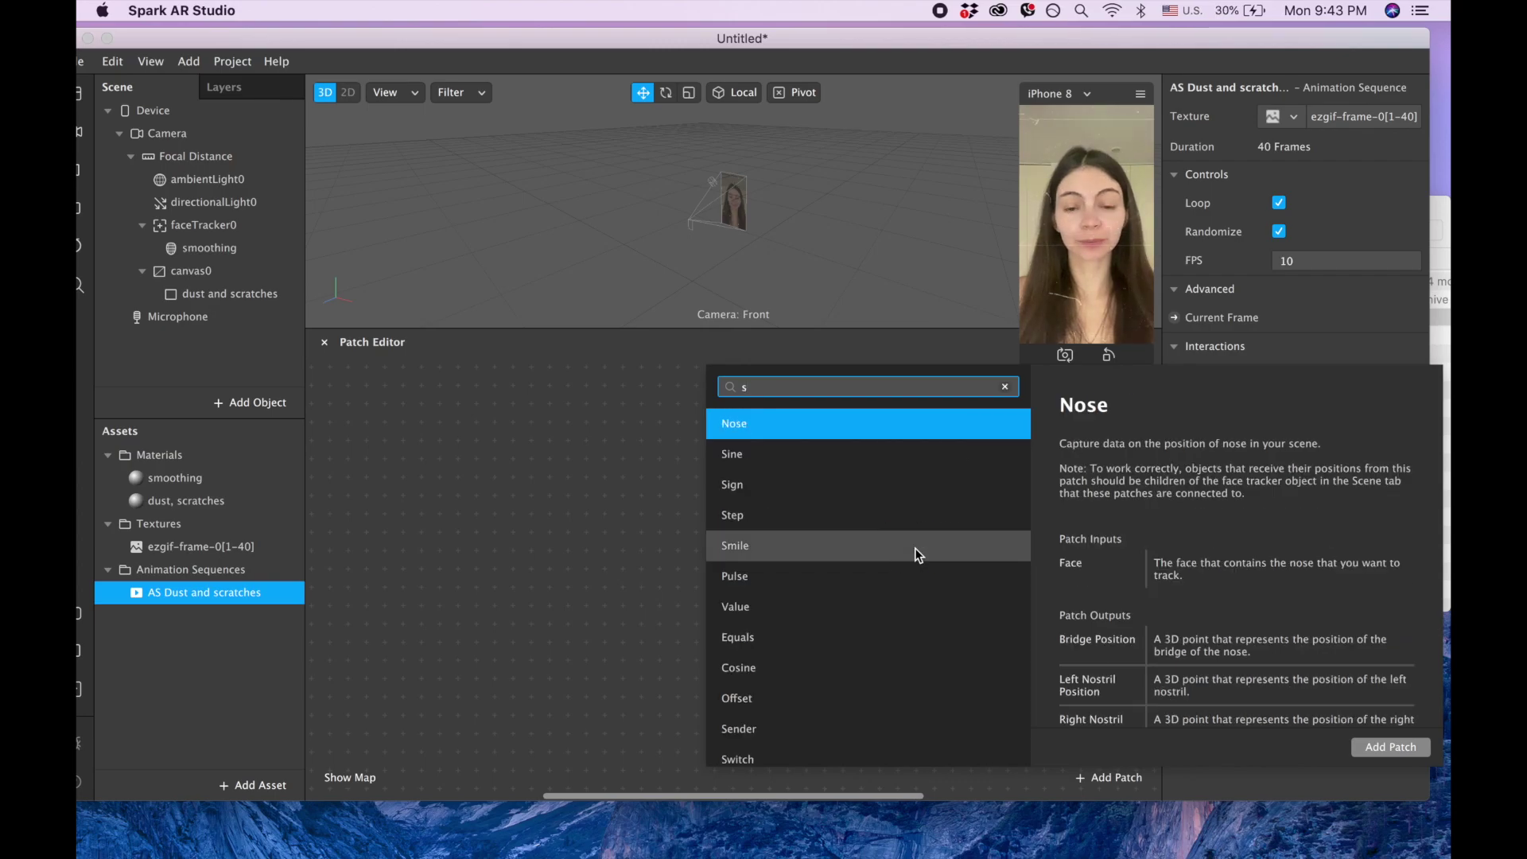
{"action": "type", "text": "lider"}
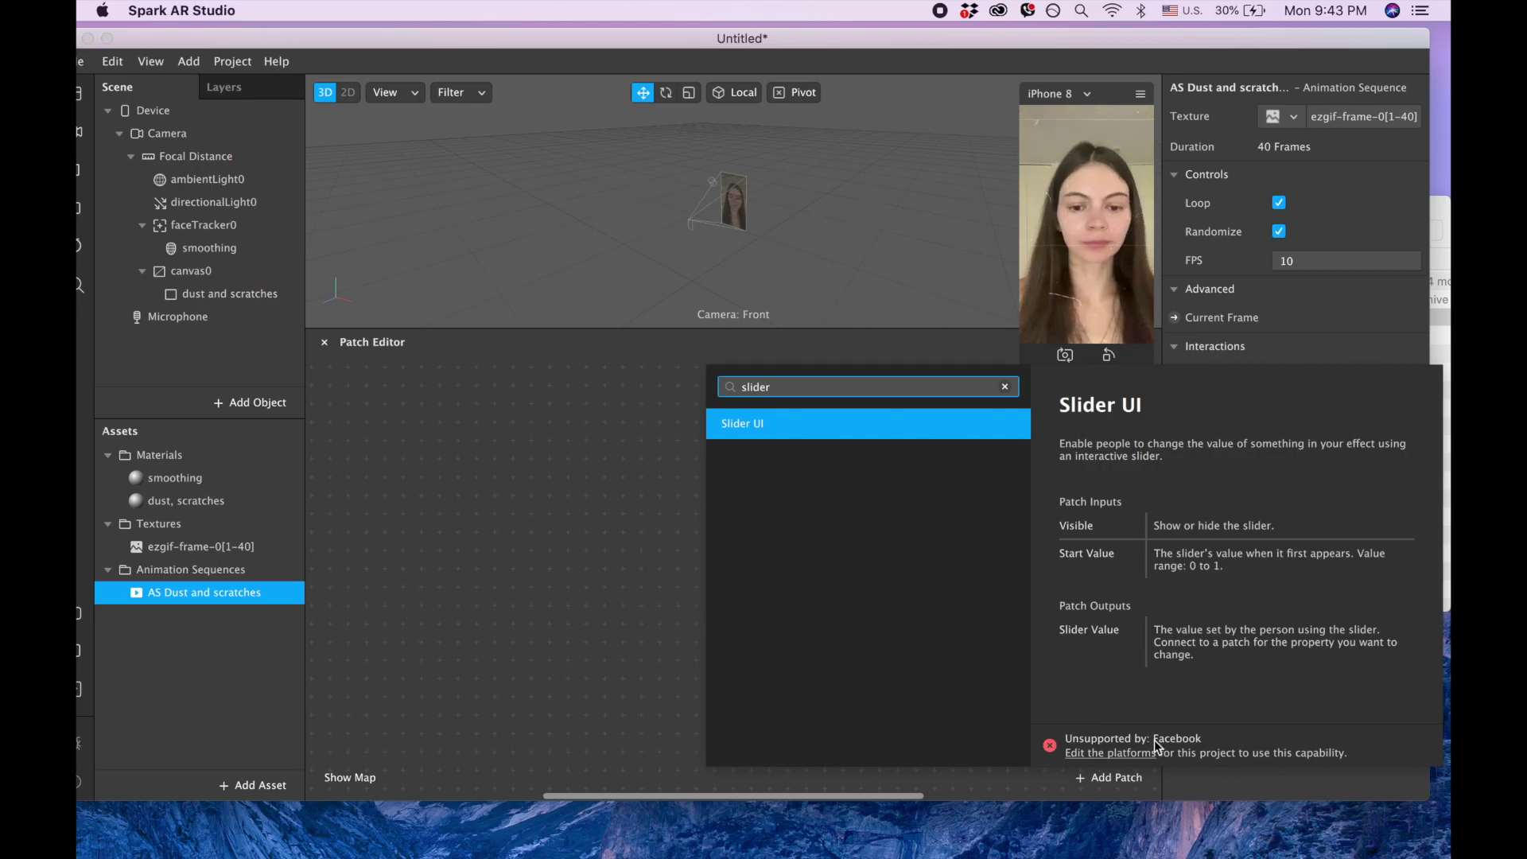
{"action": "left_click", "coordinate": [1112, 754]}
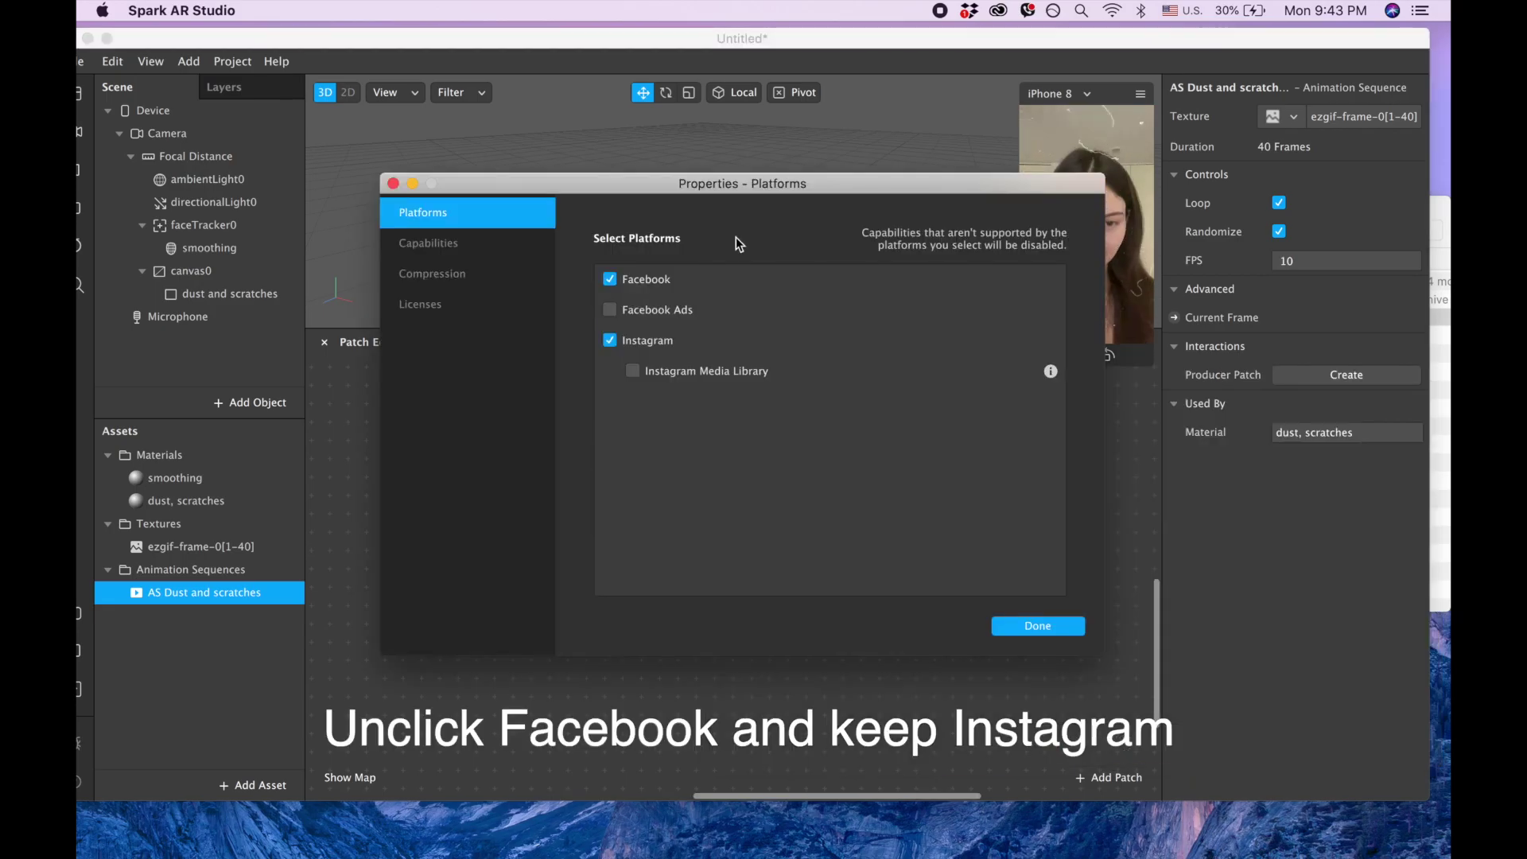
{"action": "left_click", "coordinate": [612, 280]}
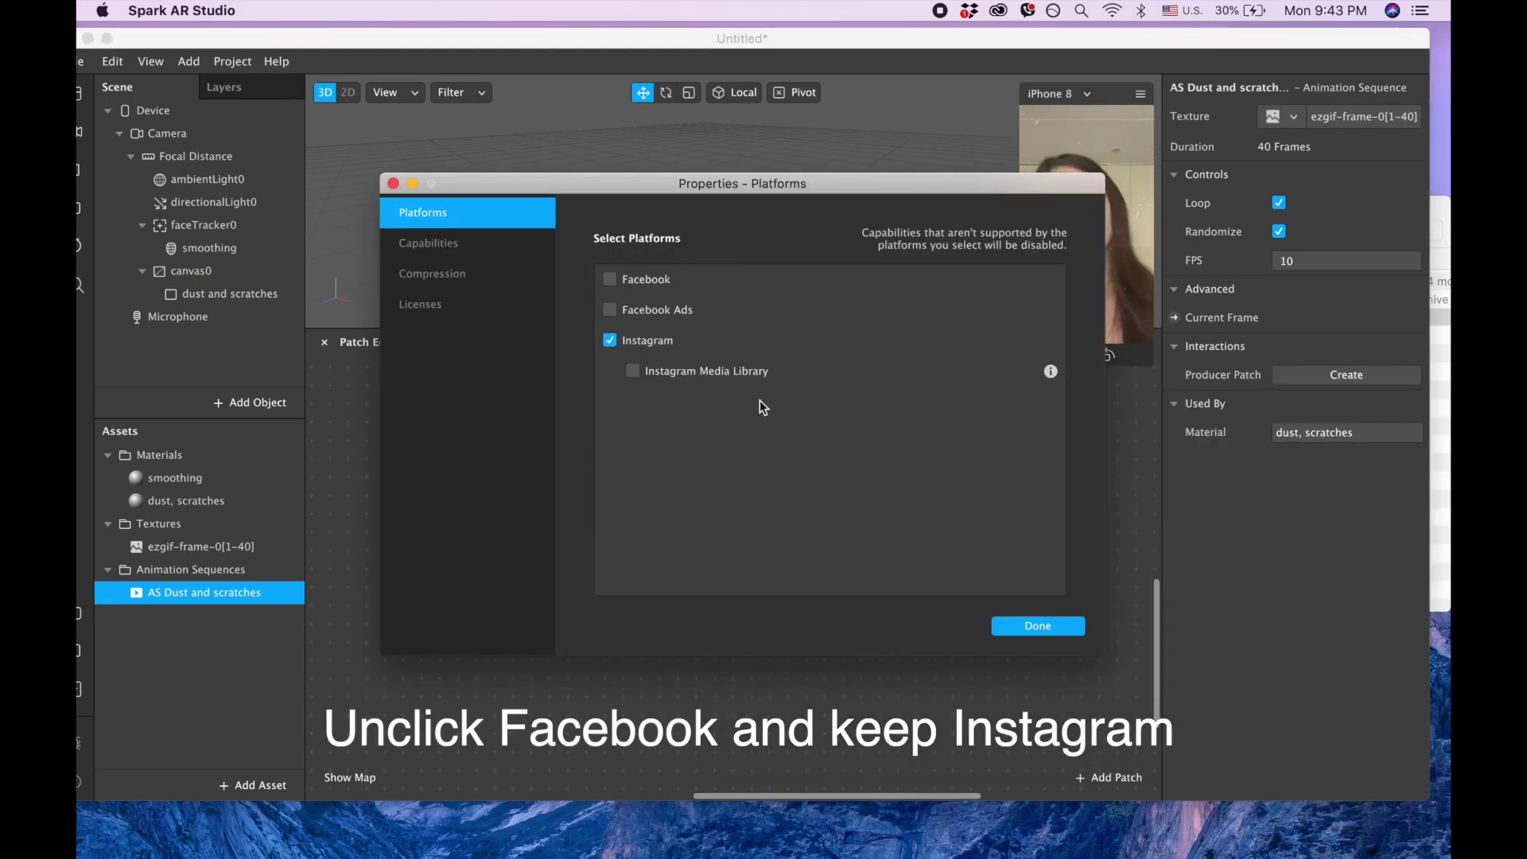
{"action": "left_click", "coordinate": [1042, 626]}
Step: Add a Slider UI patch via the 'sli' search, shift it left, then add a Multiply patch ('mul')
{"action": "left_click", "coordinate": [1102, 778]}
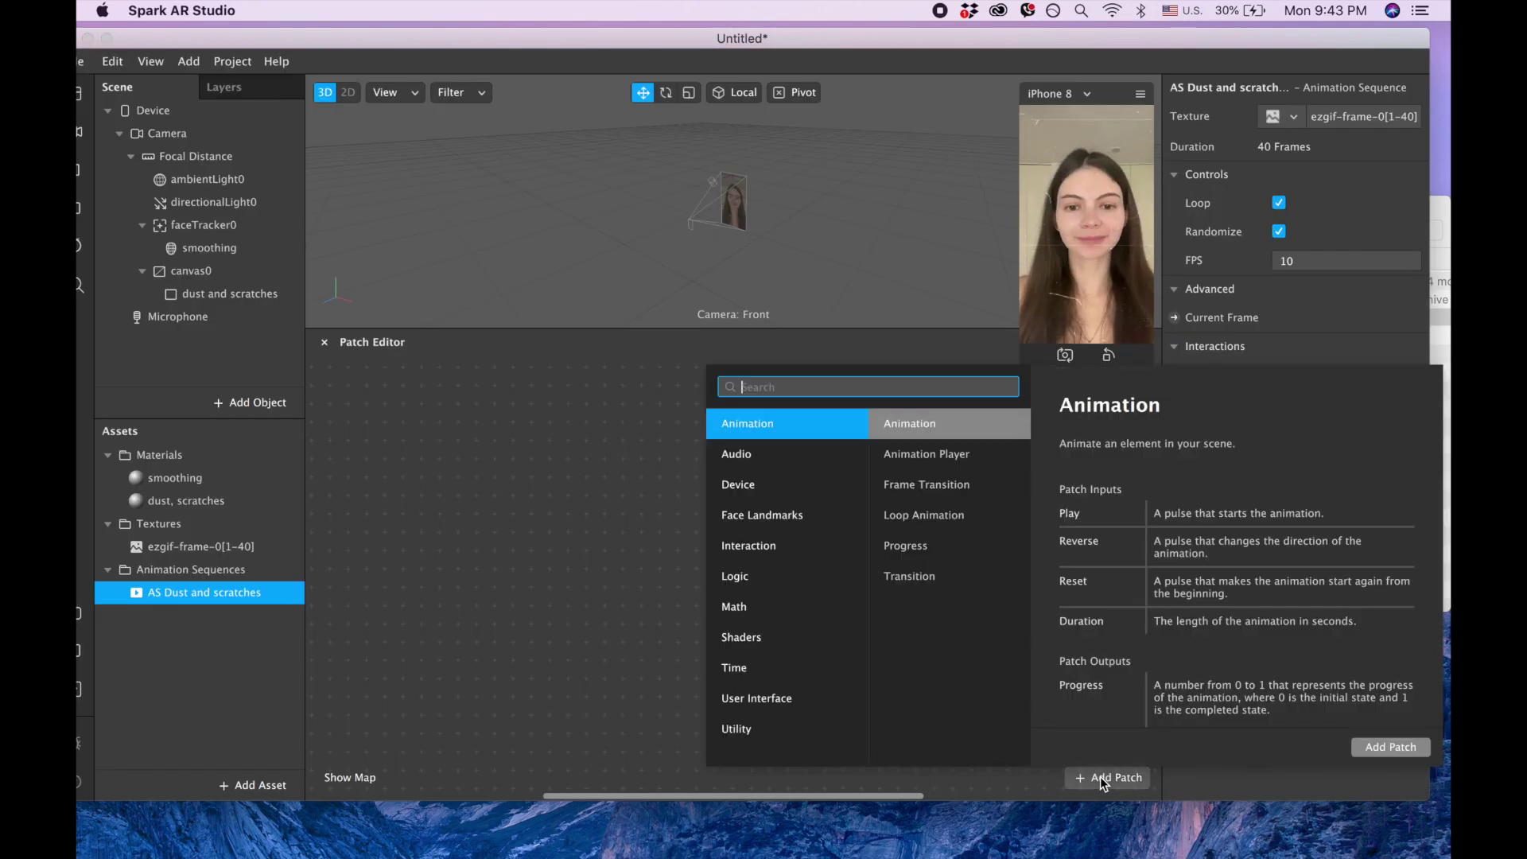
{"action": "type", "text": "sli"}
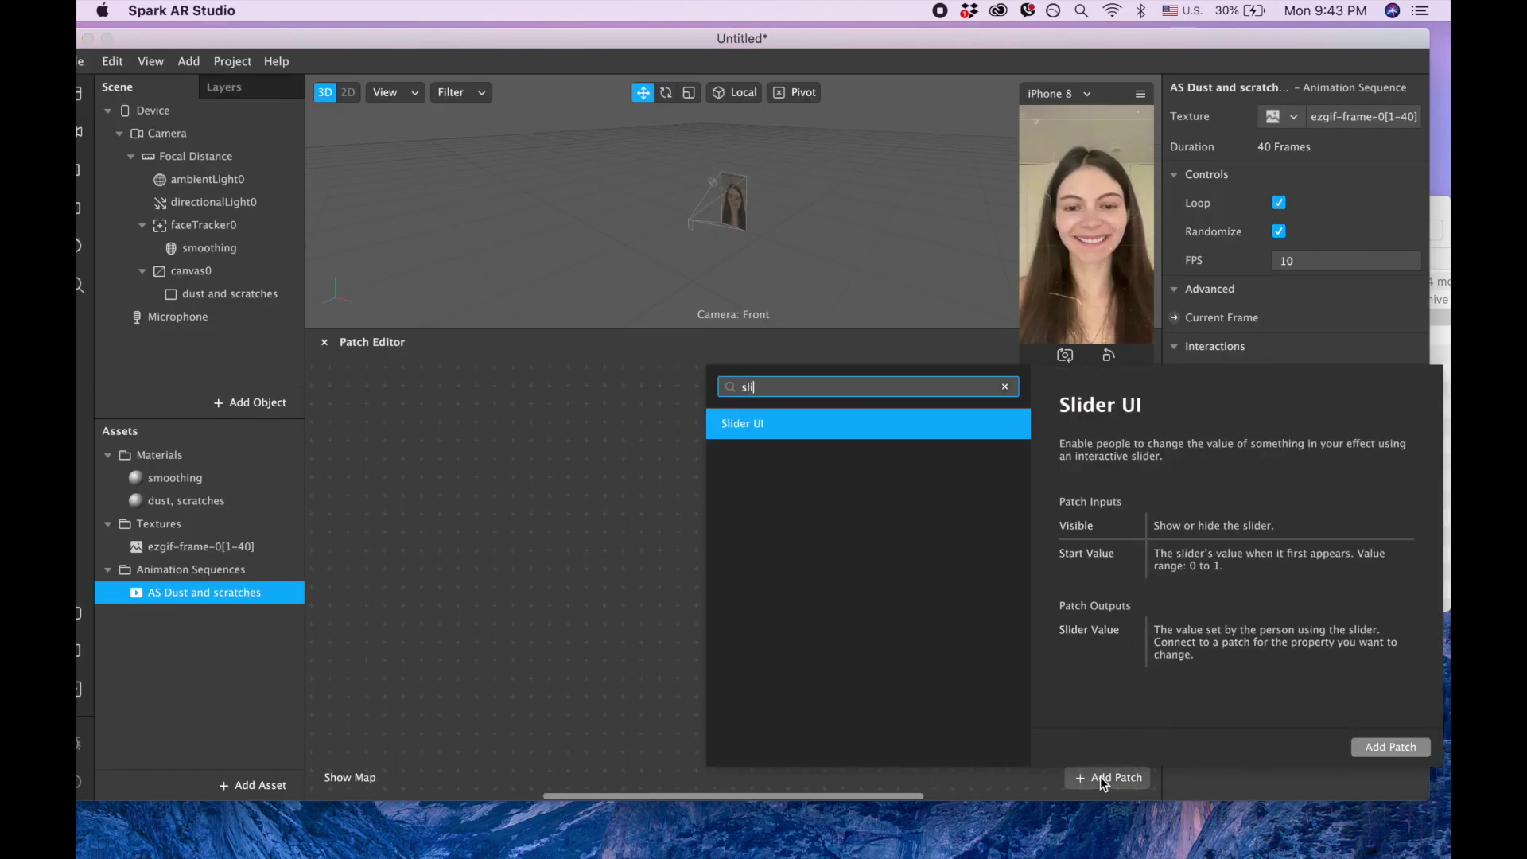
{"action": "double_click", "coordinate": [845, 426]}
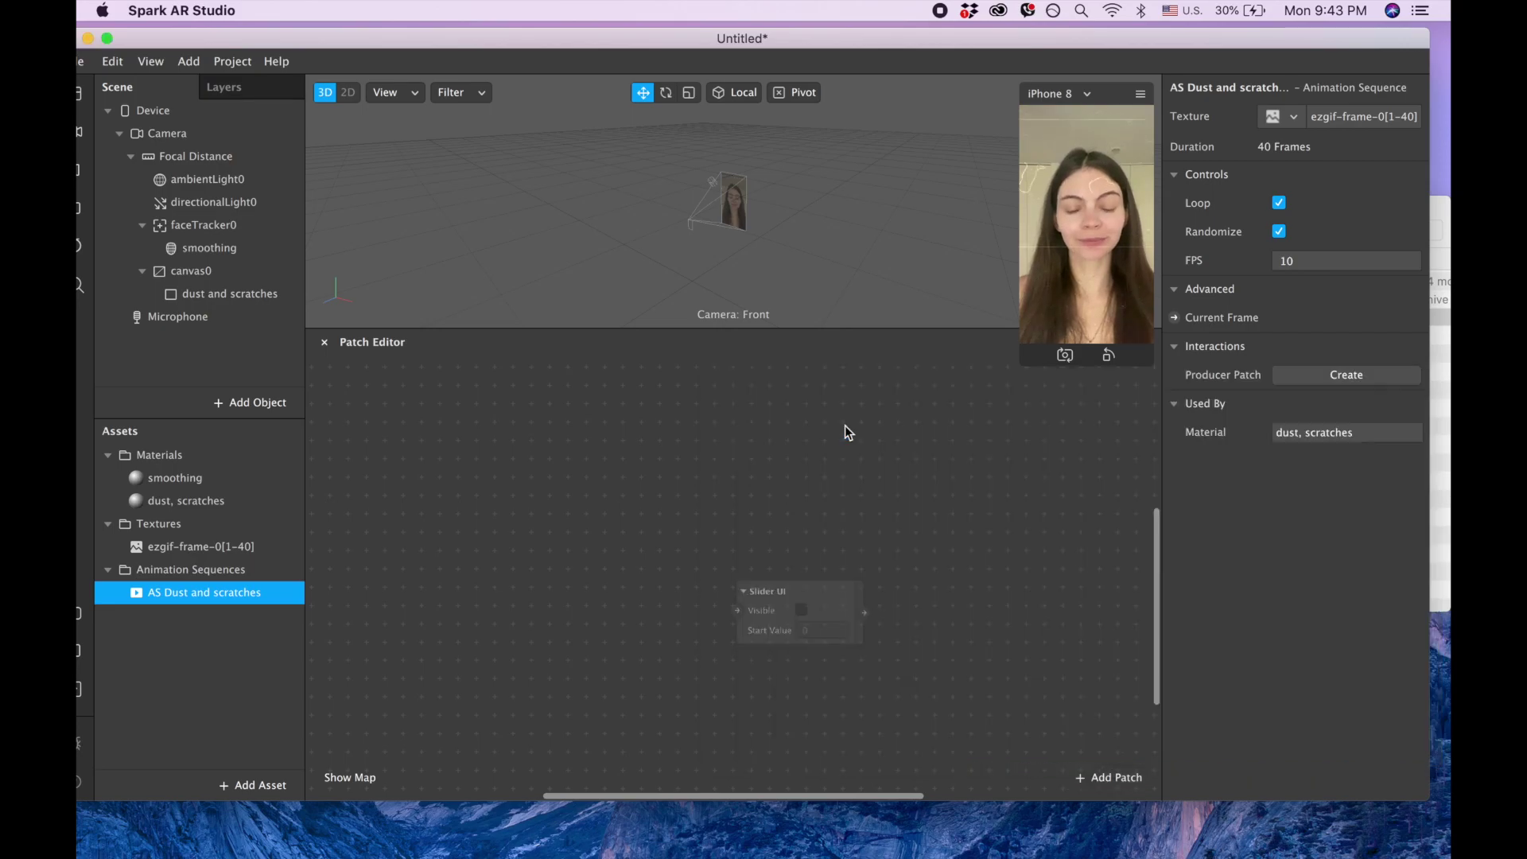
{"action": "left_click_drag", "start_coordinate": [840, 592], "coordinate": [720, 474]}
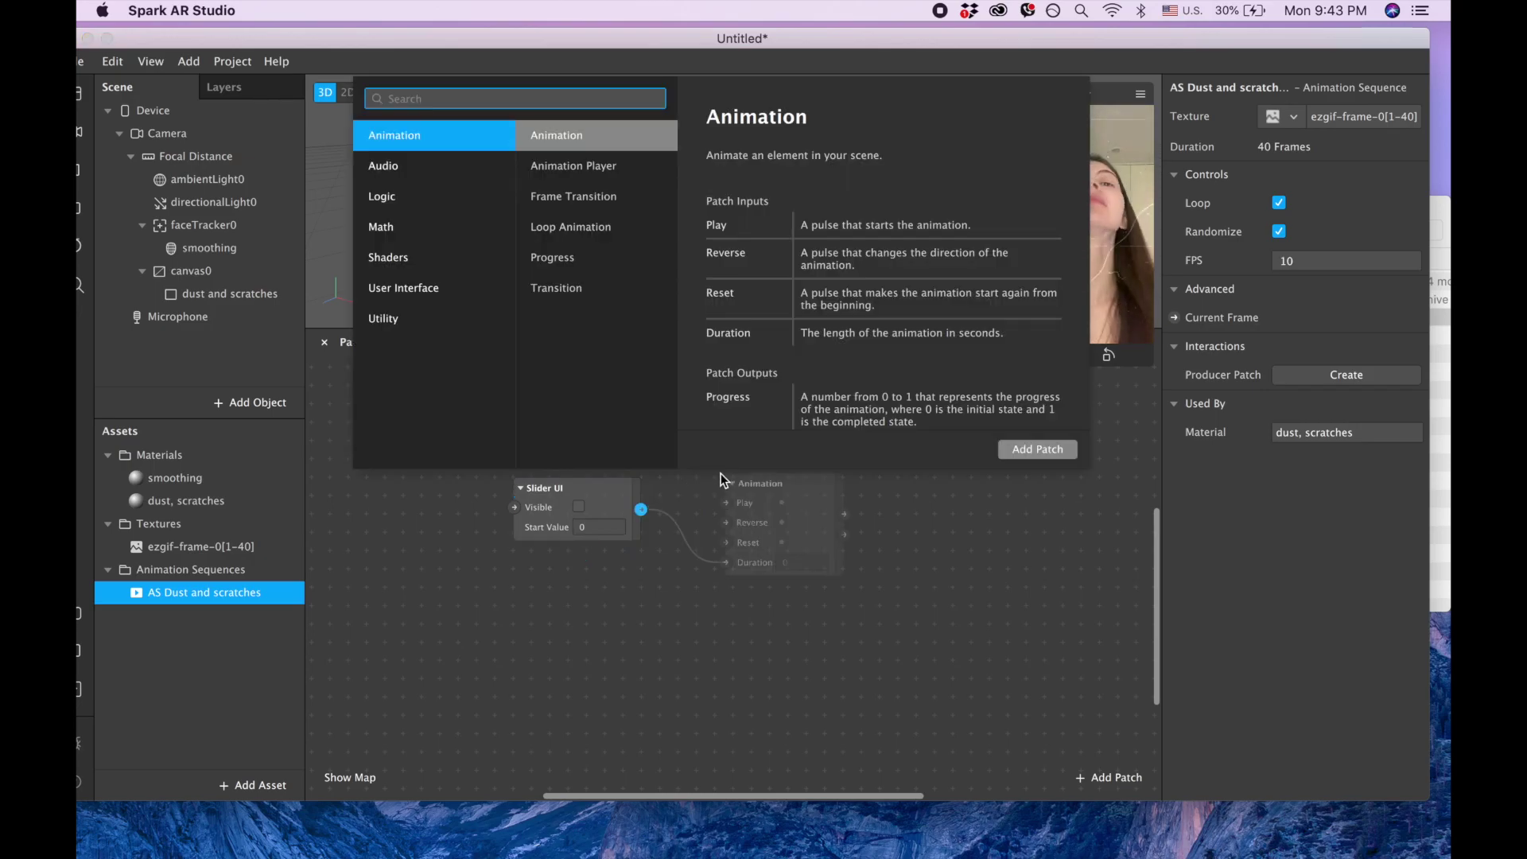
{"action": "type", "text": "multi"}
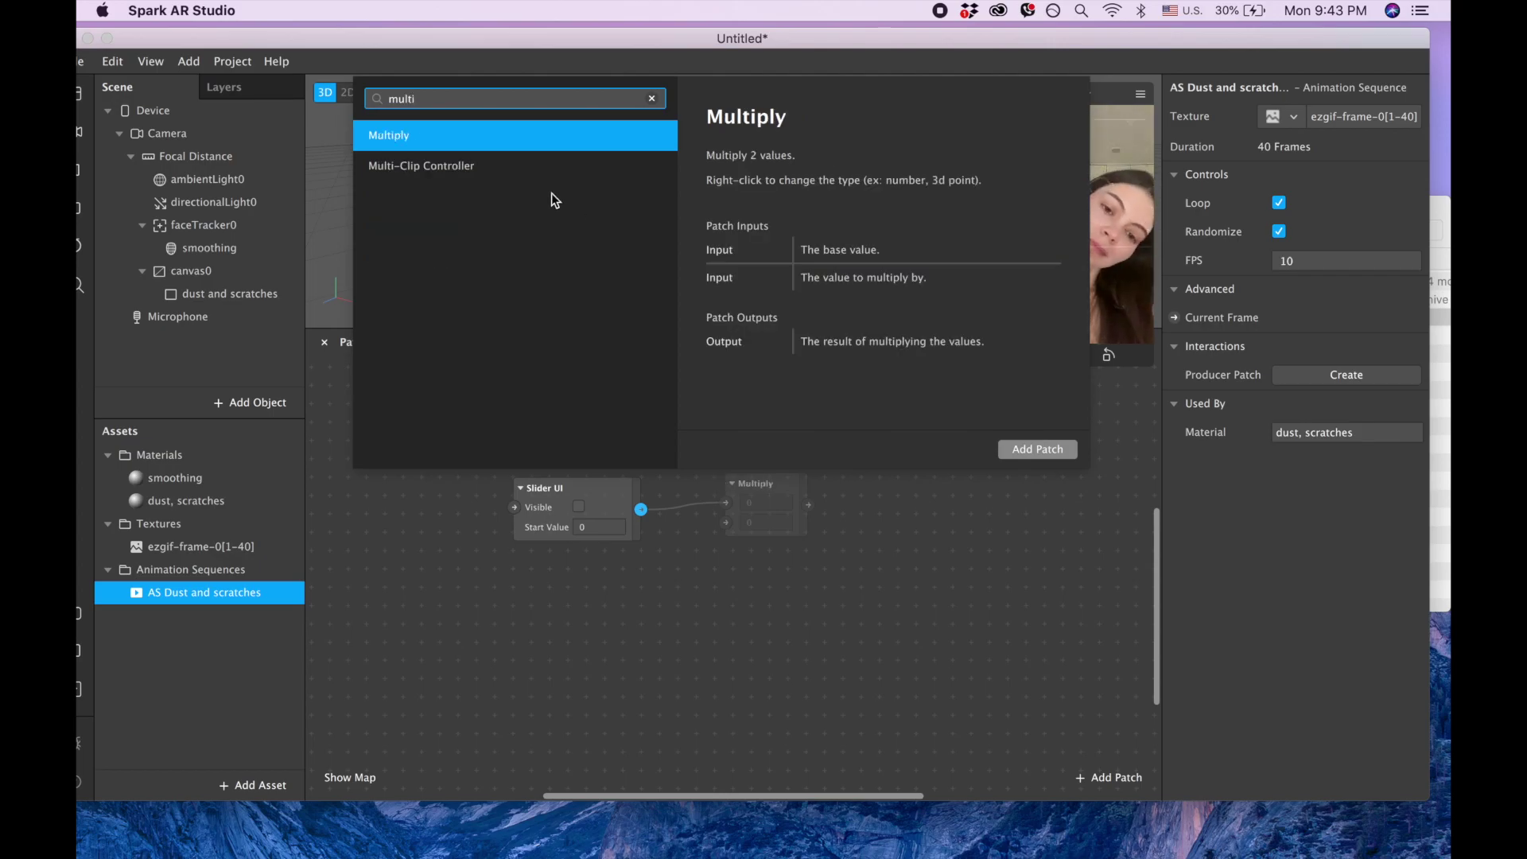
{"action": "double_click", "coordinate": [519, 144]}
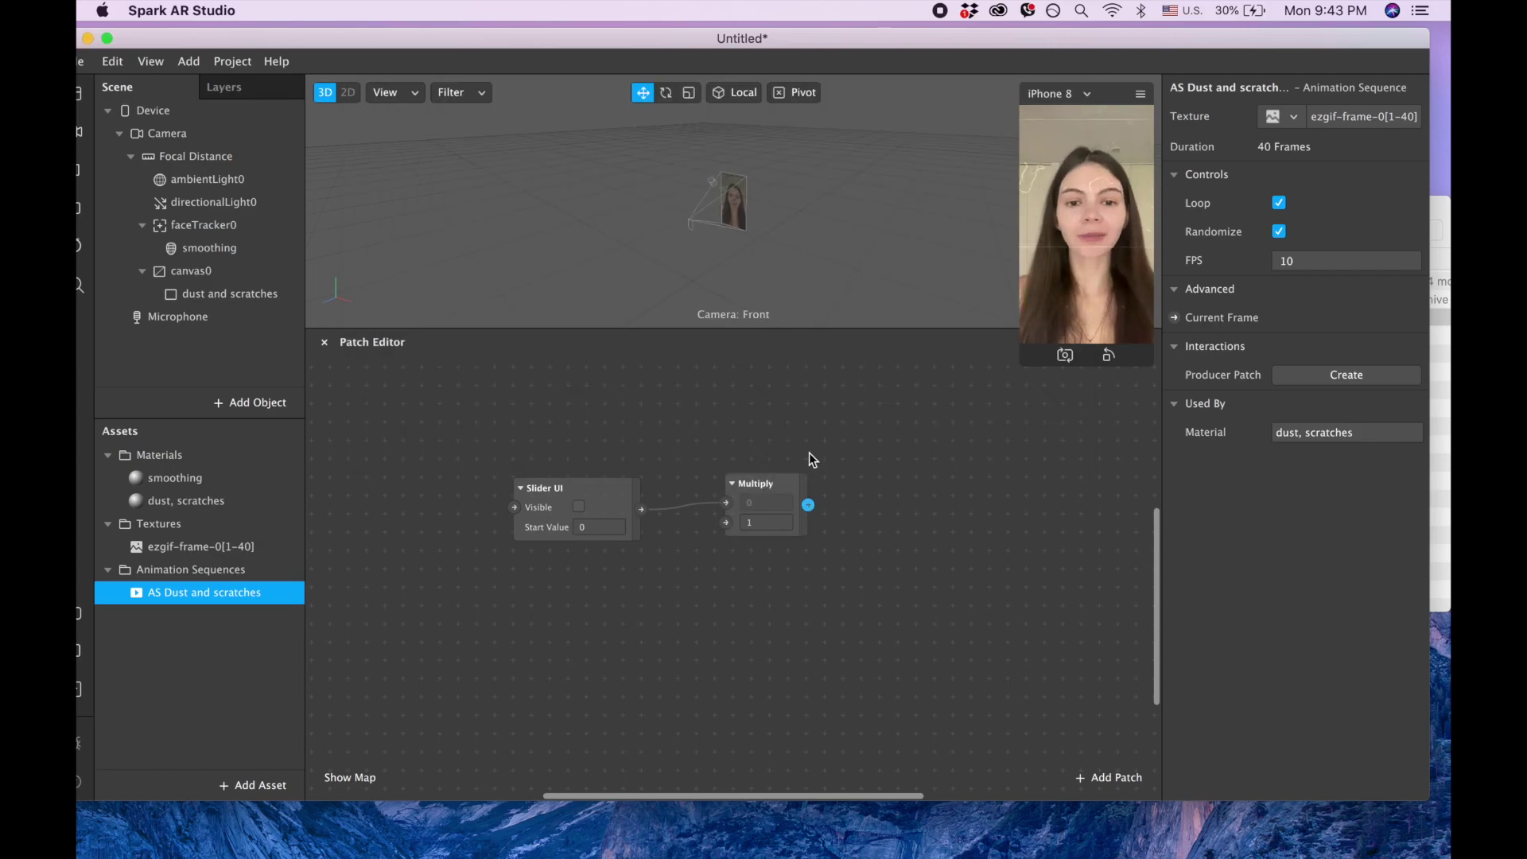
Step: Create a Diffuse Texture patch for the dust, scratches material and feed it from Multiply's output
{"action": "left_click", "coordinate": [194, 504]}
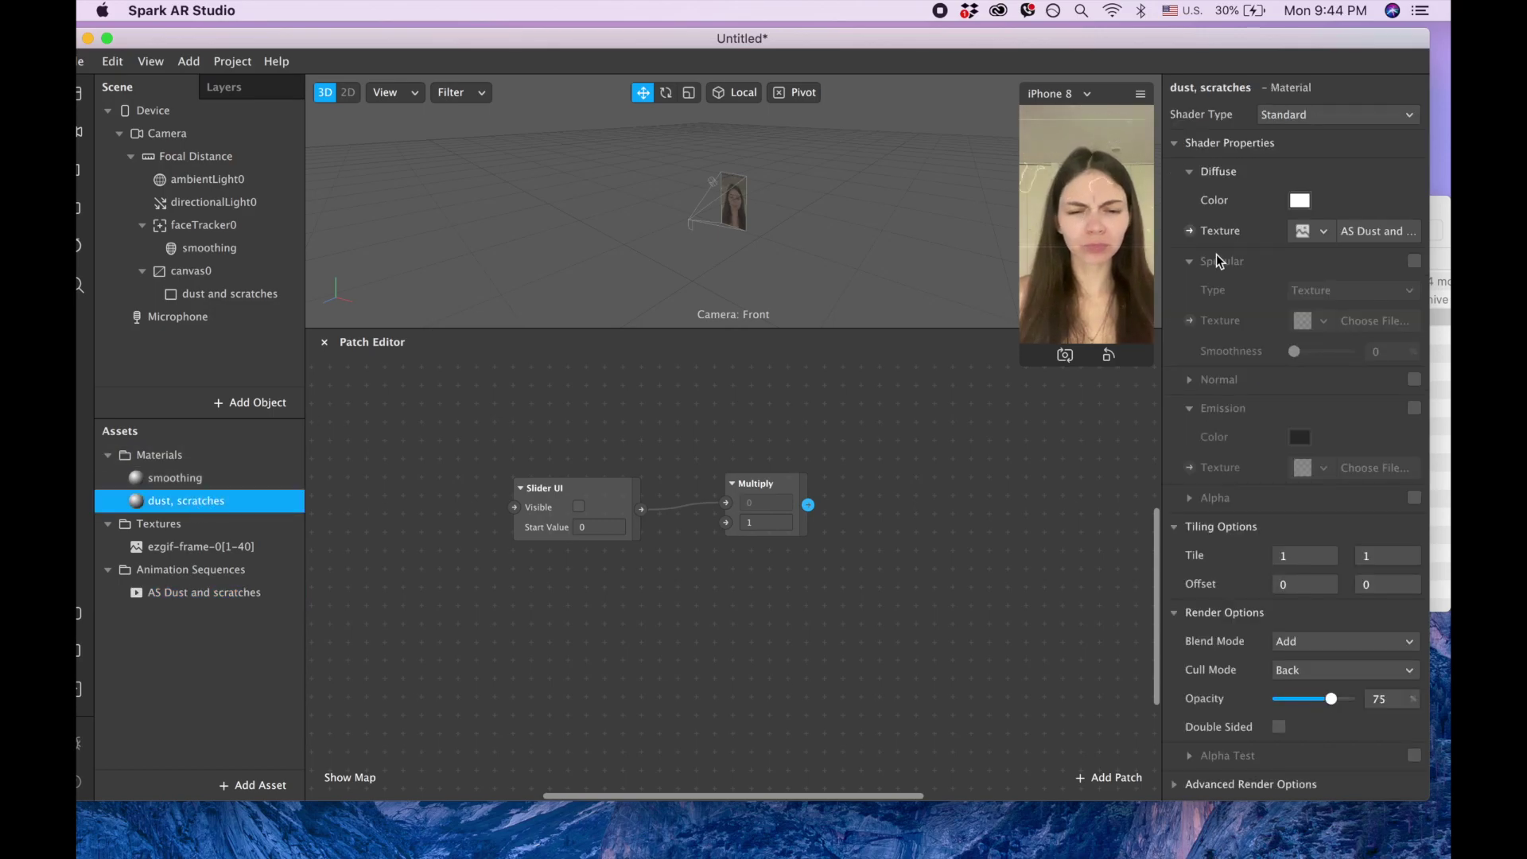
{"action": "left_click", "coordinate": [1189, 231]}
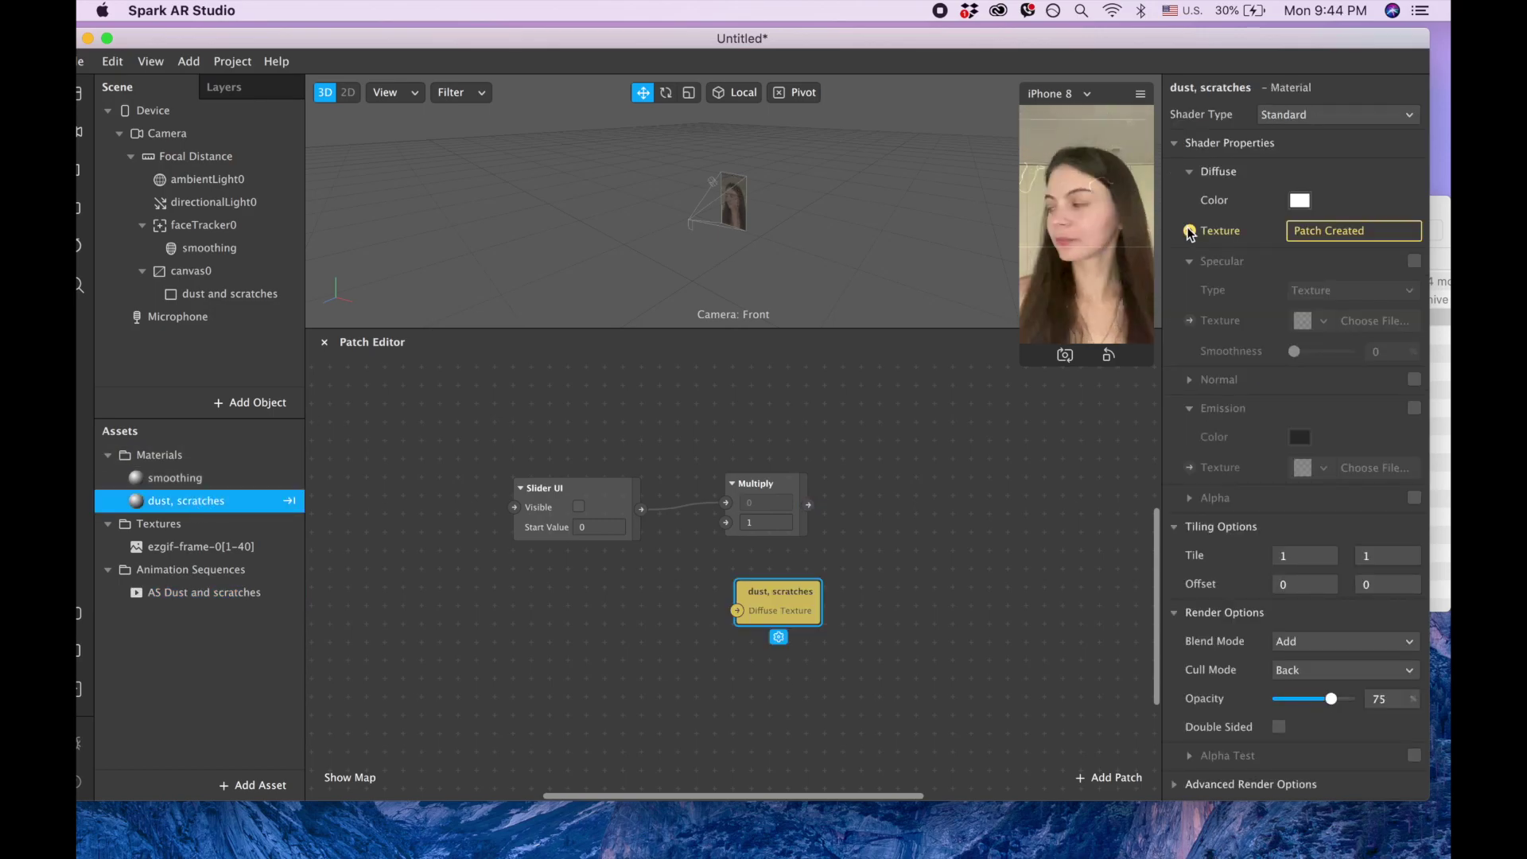
{"action": "right_click", "coordinate": [784, 590]}
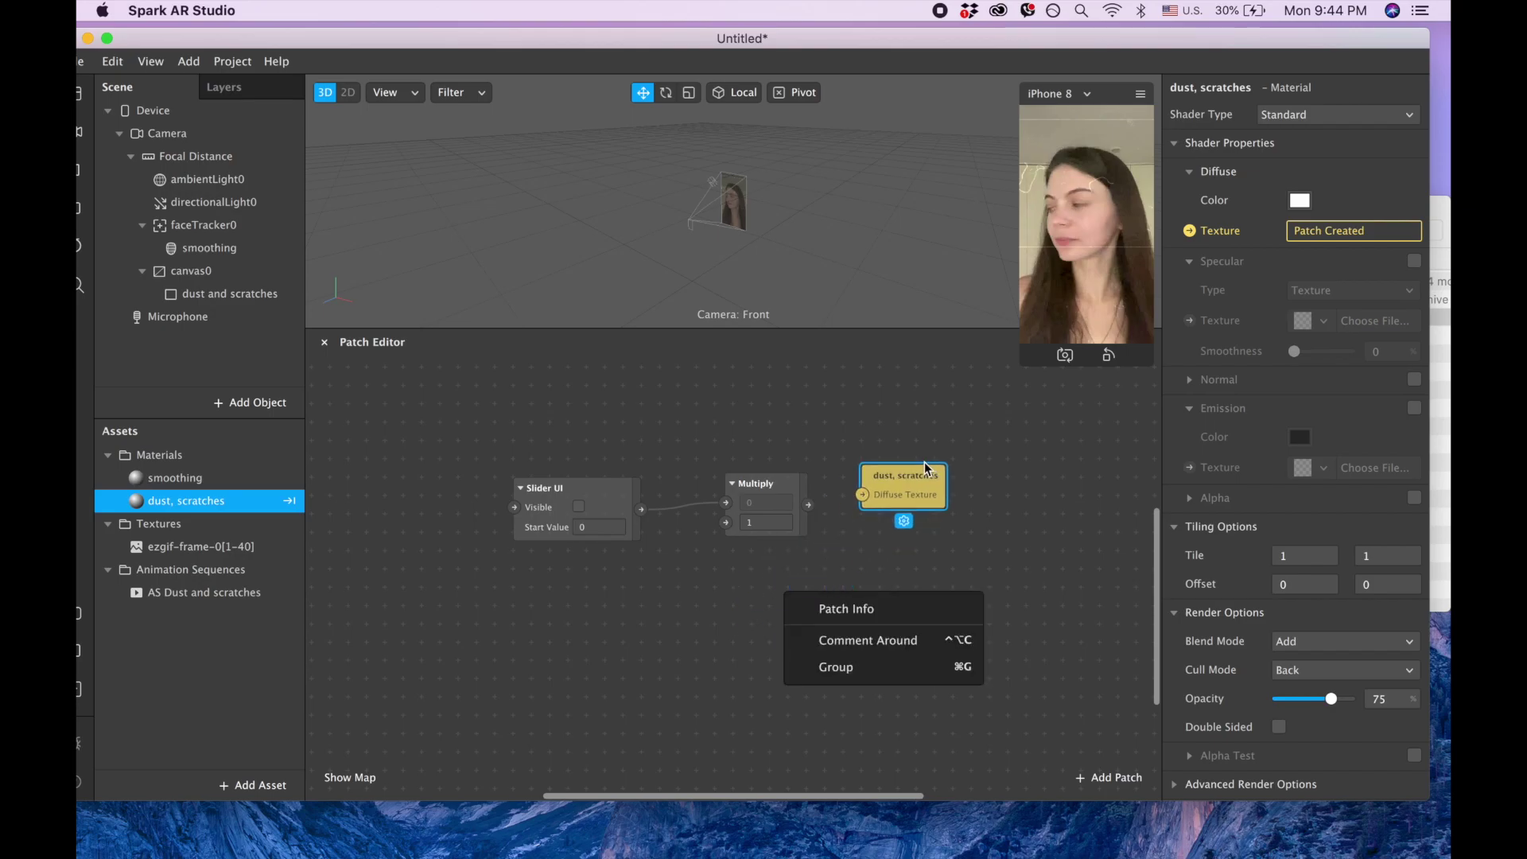
{"action": "left_click", "coordinate": [819, 513]}
{"action": "left_click_drag", "start_coordinate": [809, 504], "coordinate": [881, 471]}
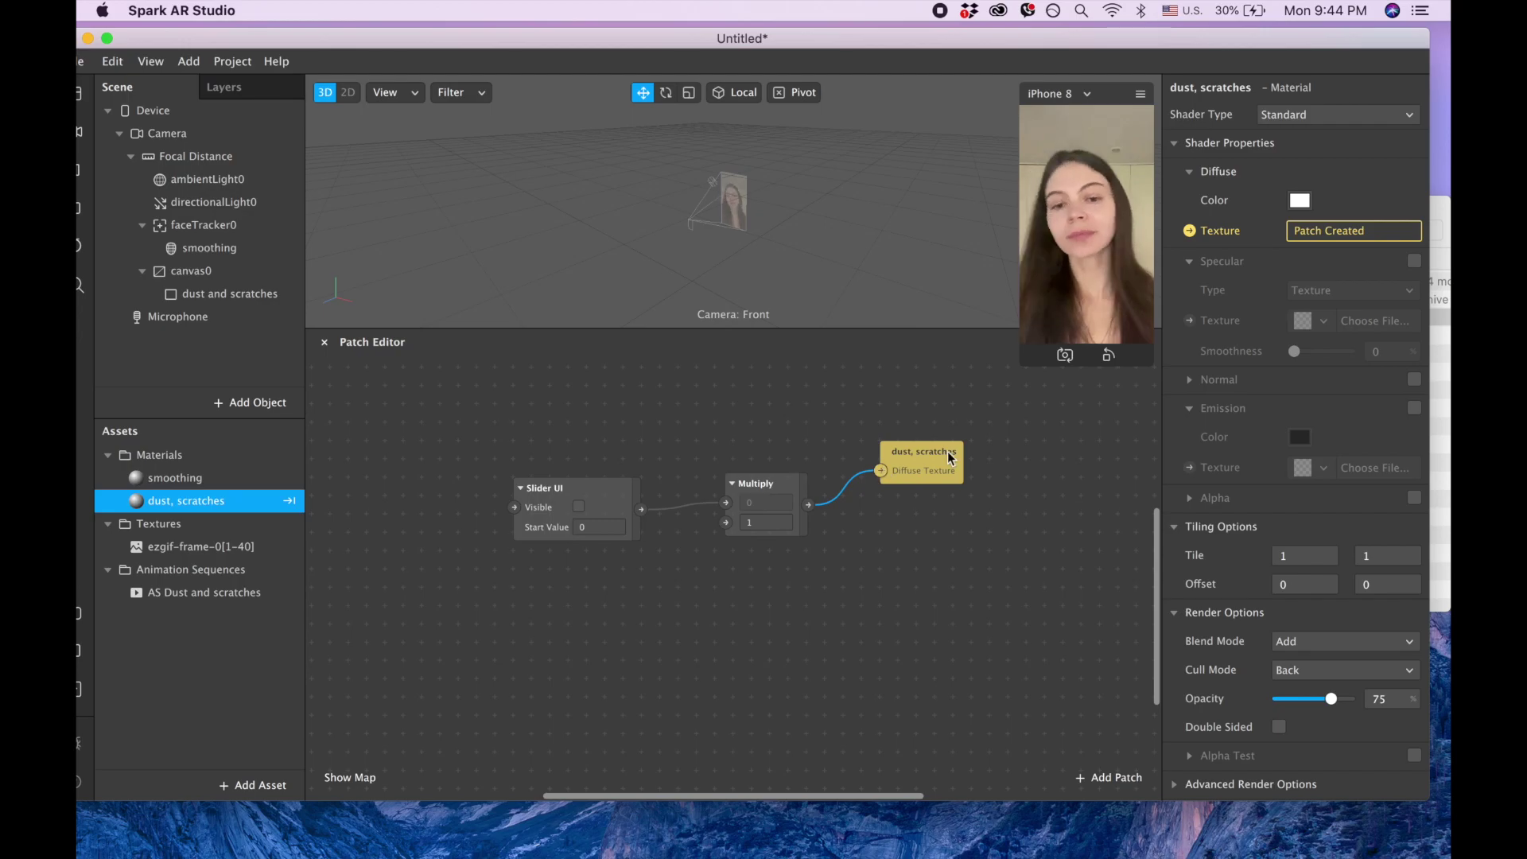
Step: Add the AS Dust and scratches sequence, set the slider's Start Value to 1 and make it visible, and connect the sequence to Multiply
{"action": "left_click", "coordinate": [155, 595]}
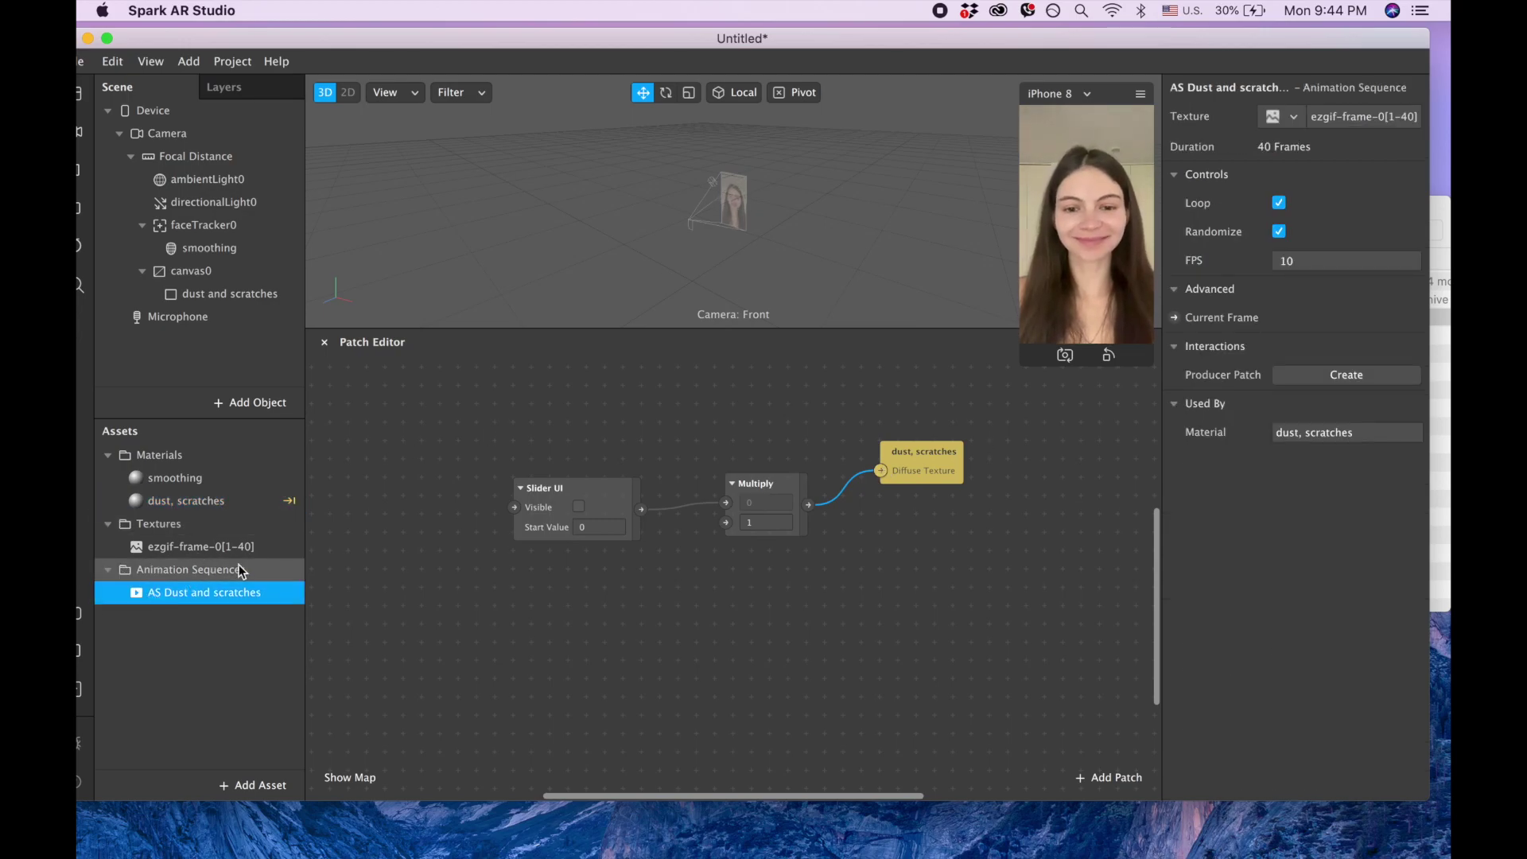
{"action": "mouse_move", "coordinate": [208, 590]}
{"action": "left_mouse_down"}
{"action": "mouse_move", "coordinate": [490, 579]}
{"action": "mouse_move", "coordinate": [525, 592]}
{"action": "mouse_move", "coordinate": [487, 587]}
{"action": "left_mouse_up"}
{"action": "left_click", "coordinate": [600, 525]}
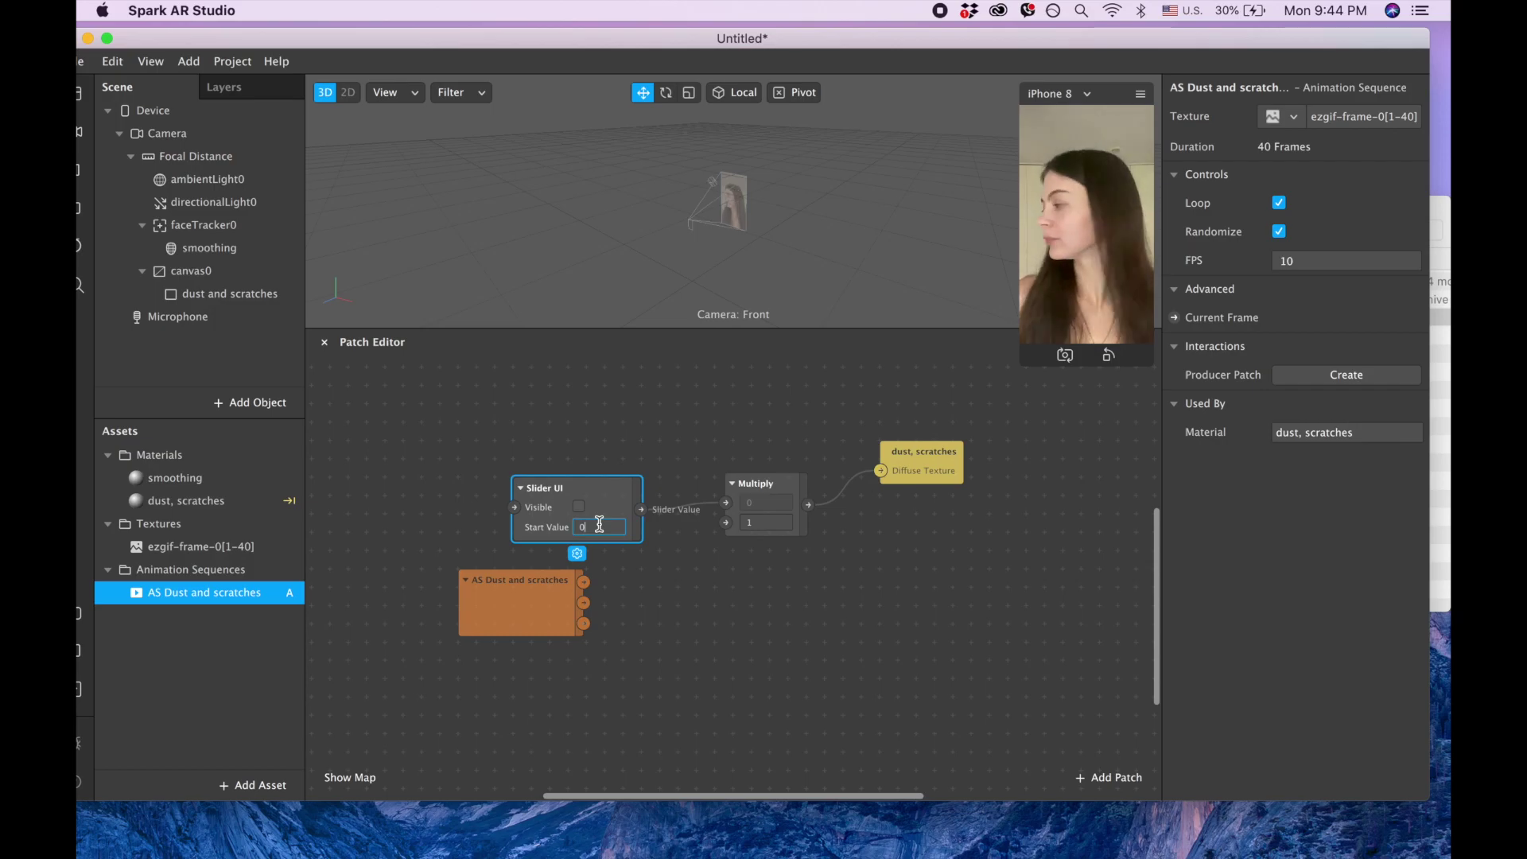
{"action": "type", "text": "1"}
{"action": "left_click", "coordinate": [580, 508]}
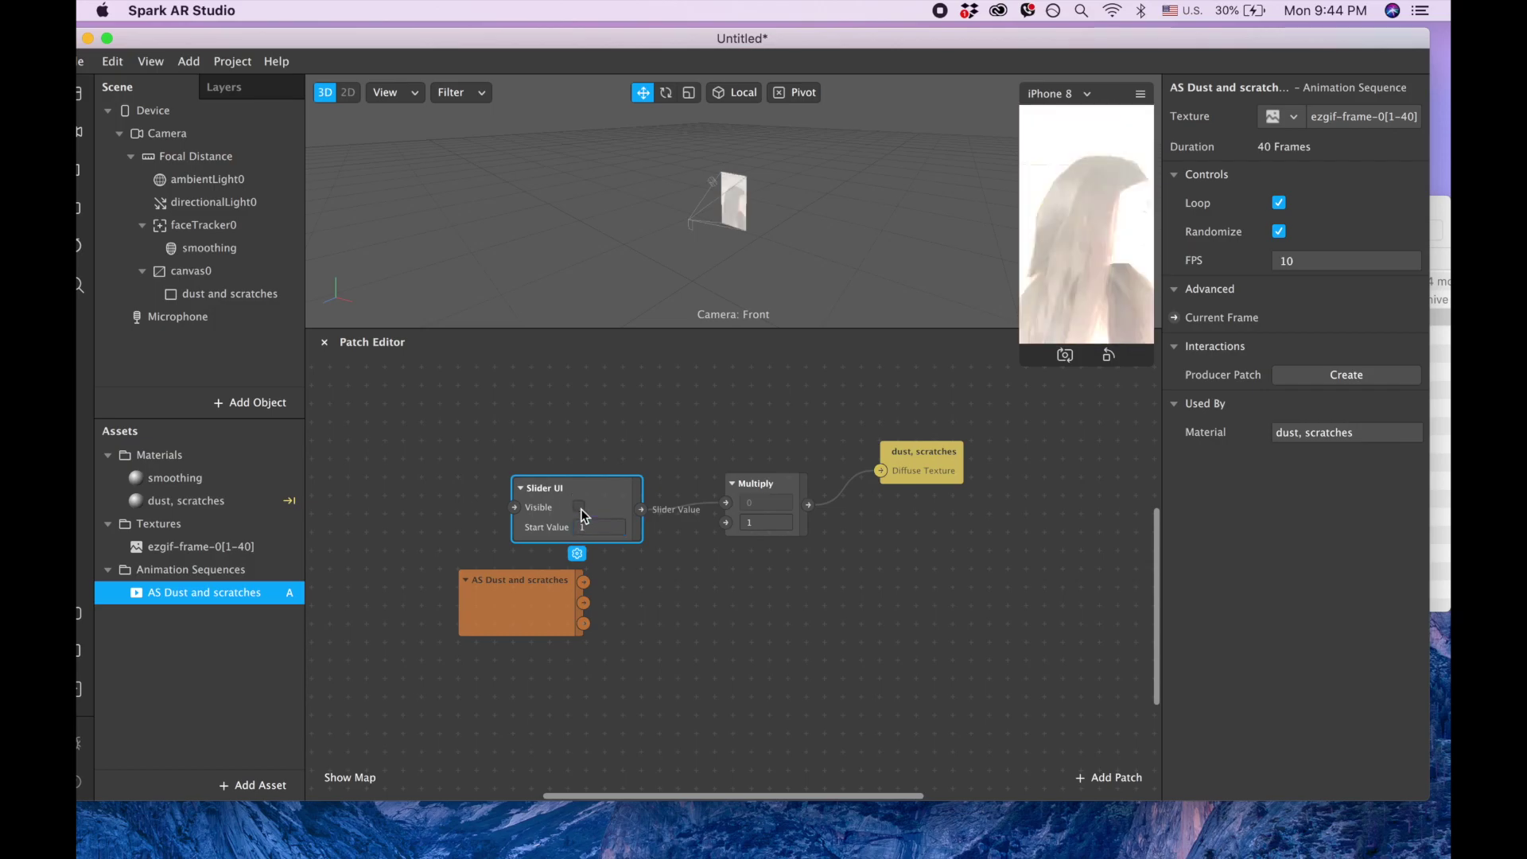
{"action": "left_click_drag", "start_coordinate": [584, 581], "coordinate": [723, 521]}
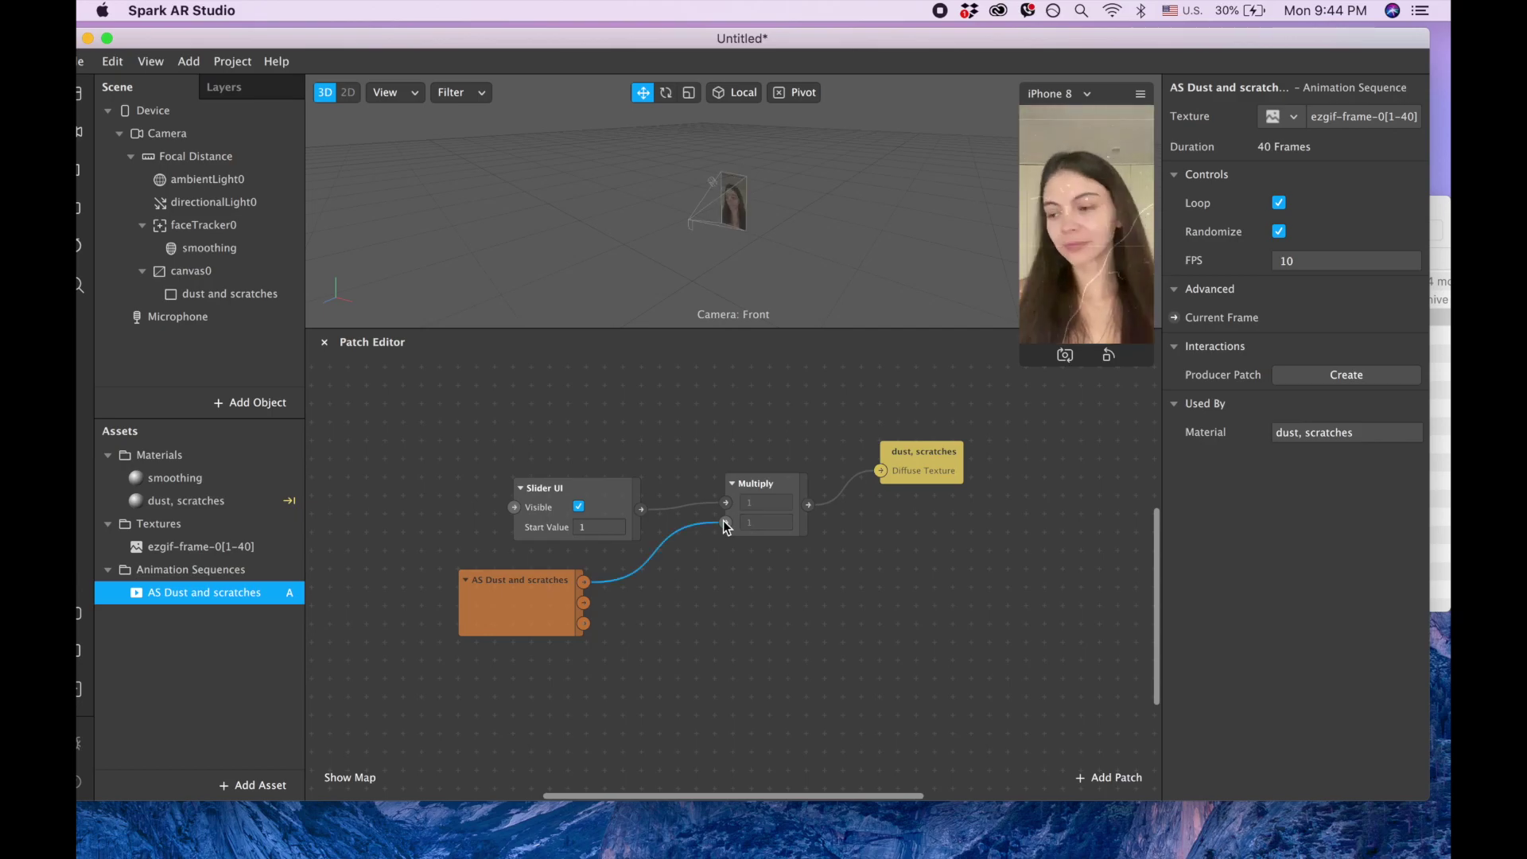